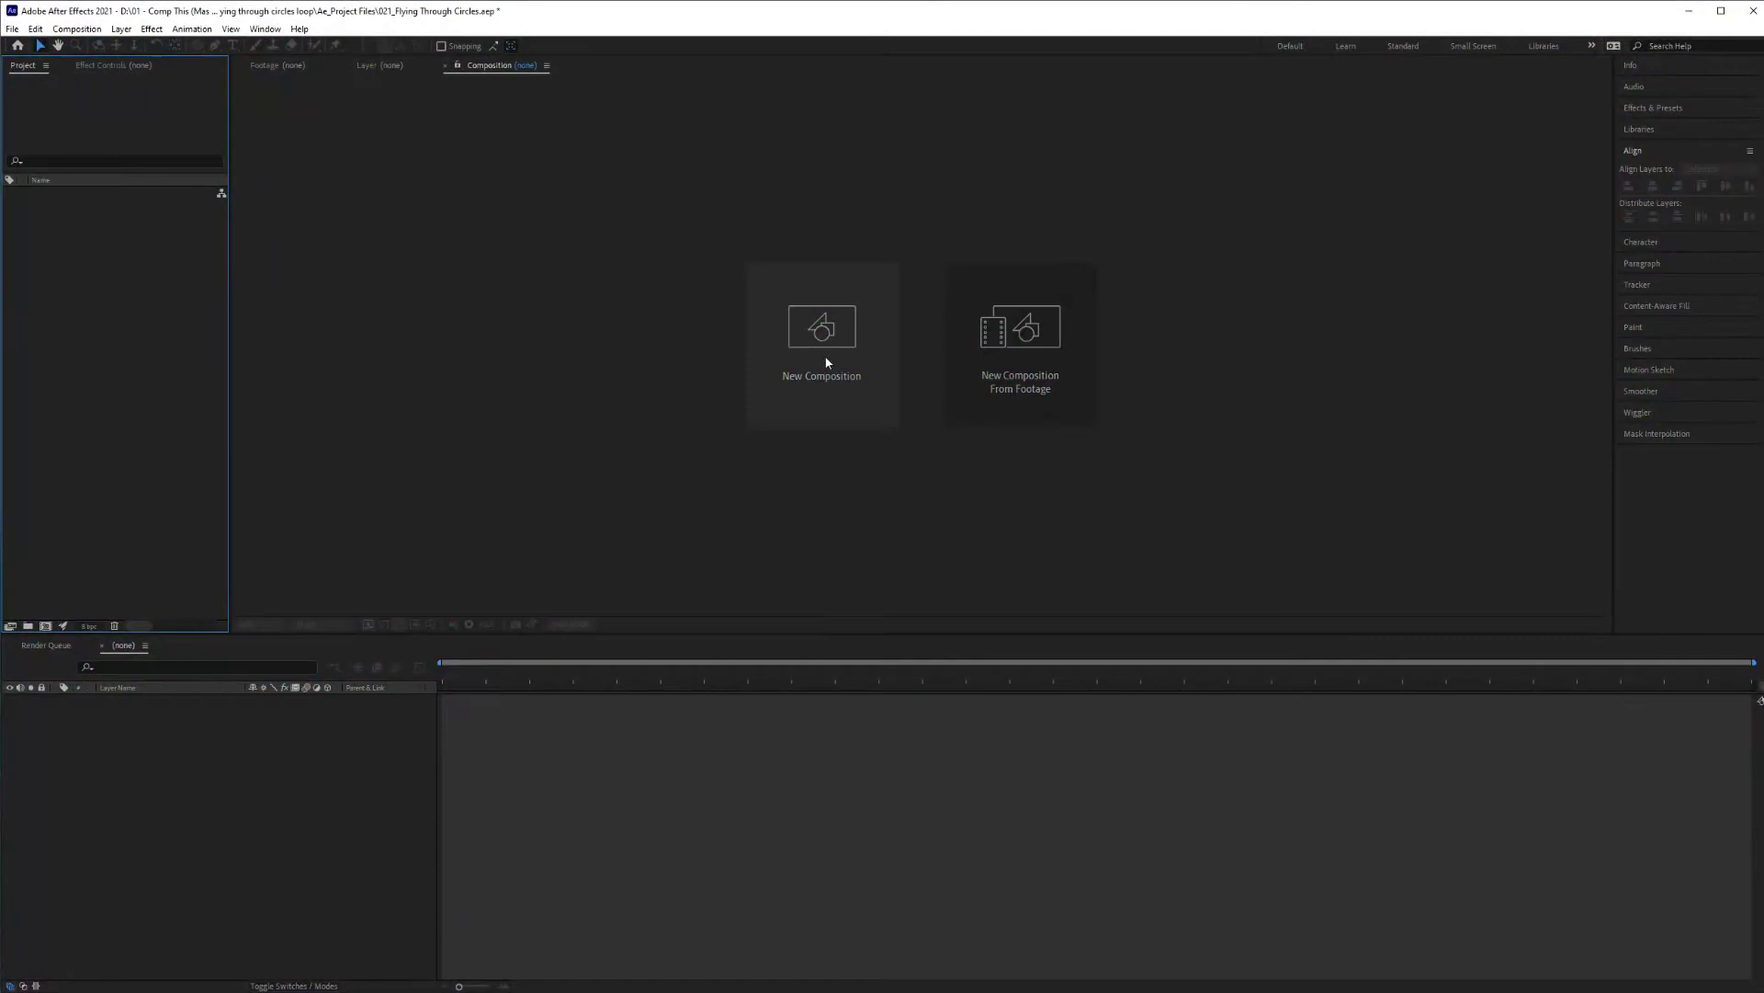
Create the 1920×1080 composition Comp 1 and set up the Ellipse Tool with fill None
{"action": "left_click", "coordinate": [826, 362]}
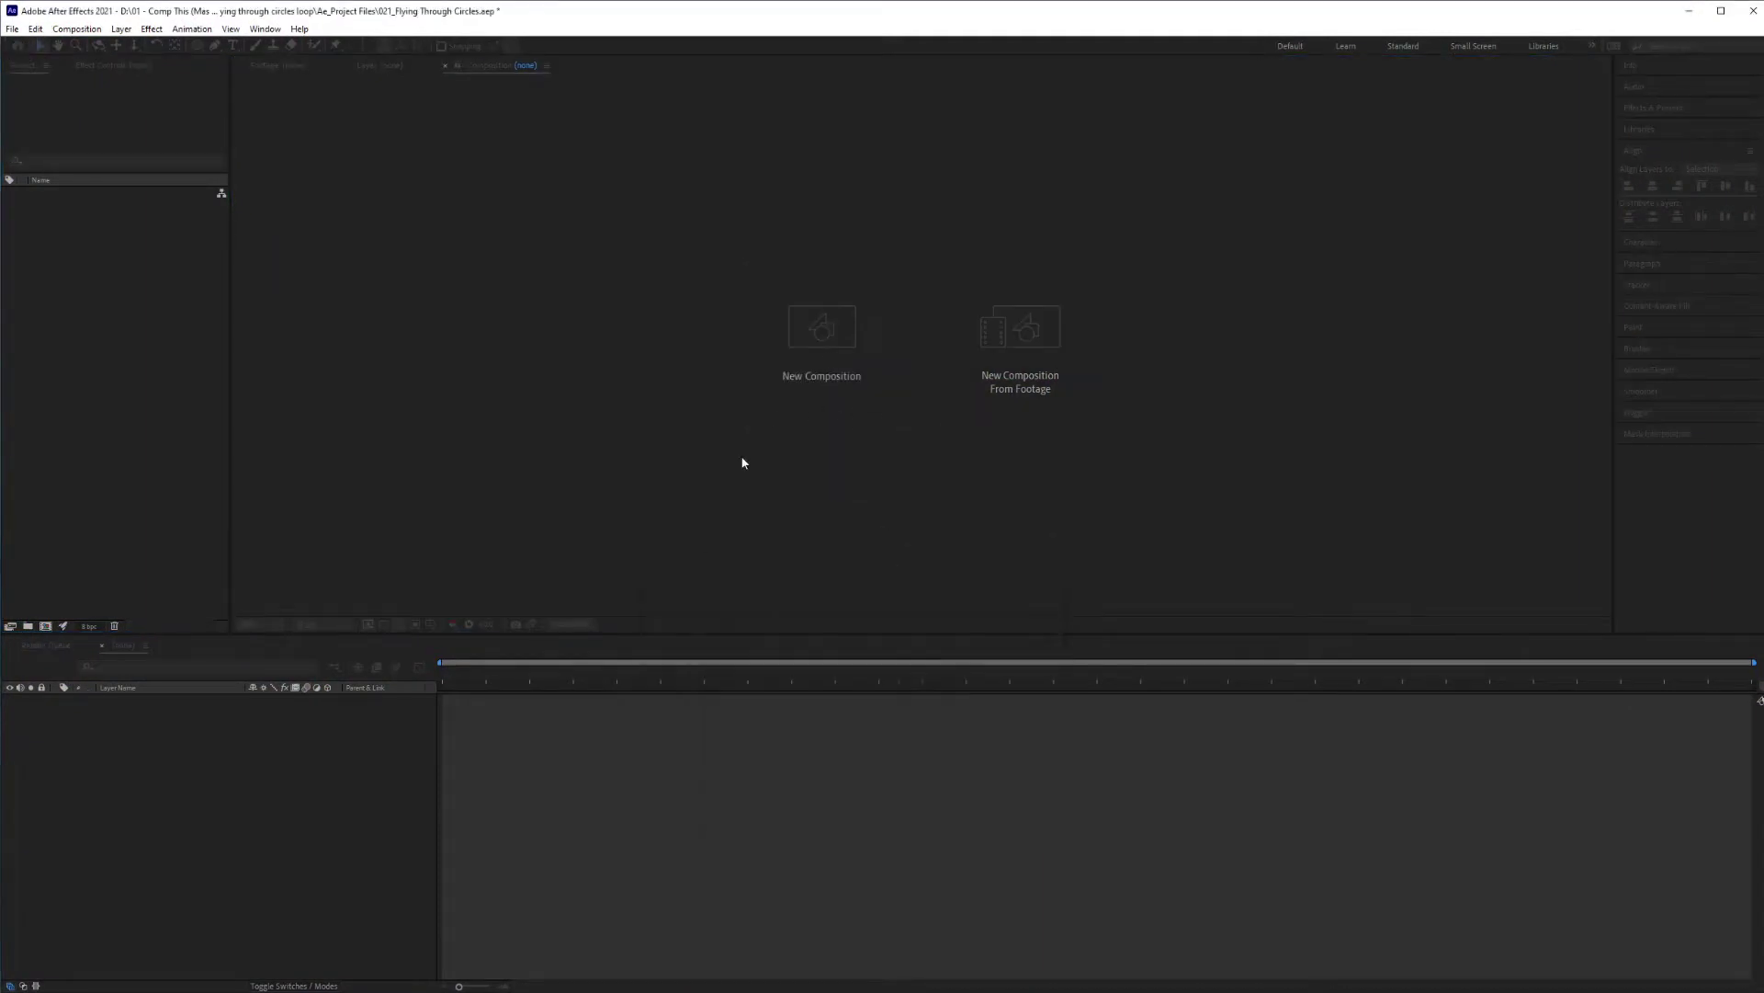
{"action": "key", "text": "Return"}
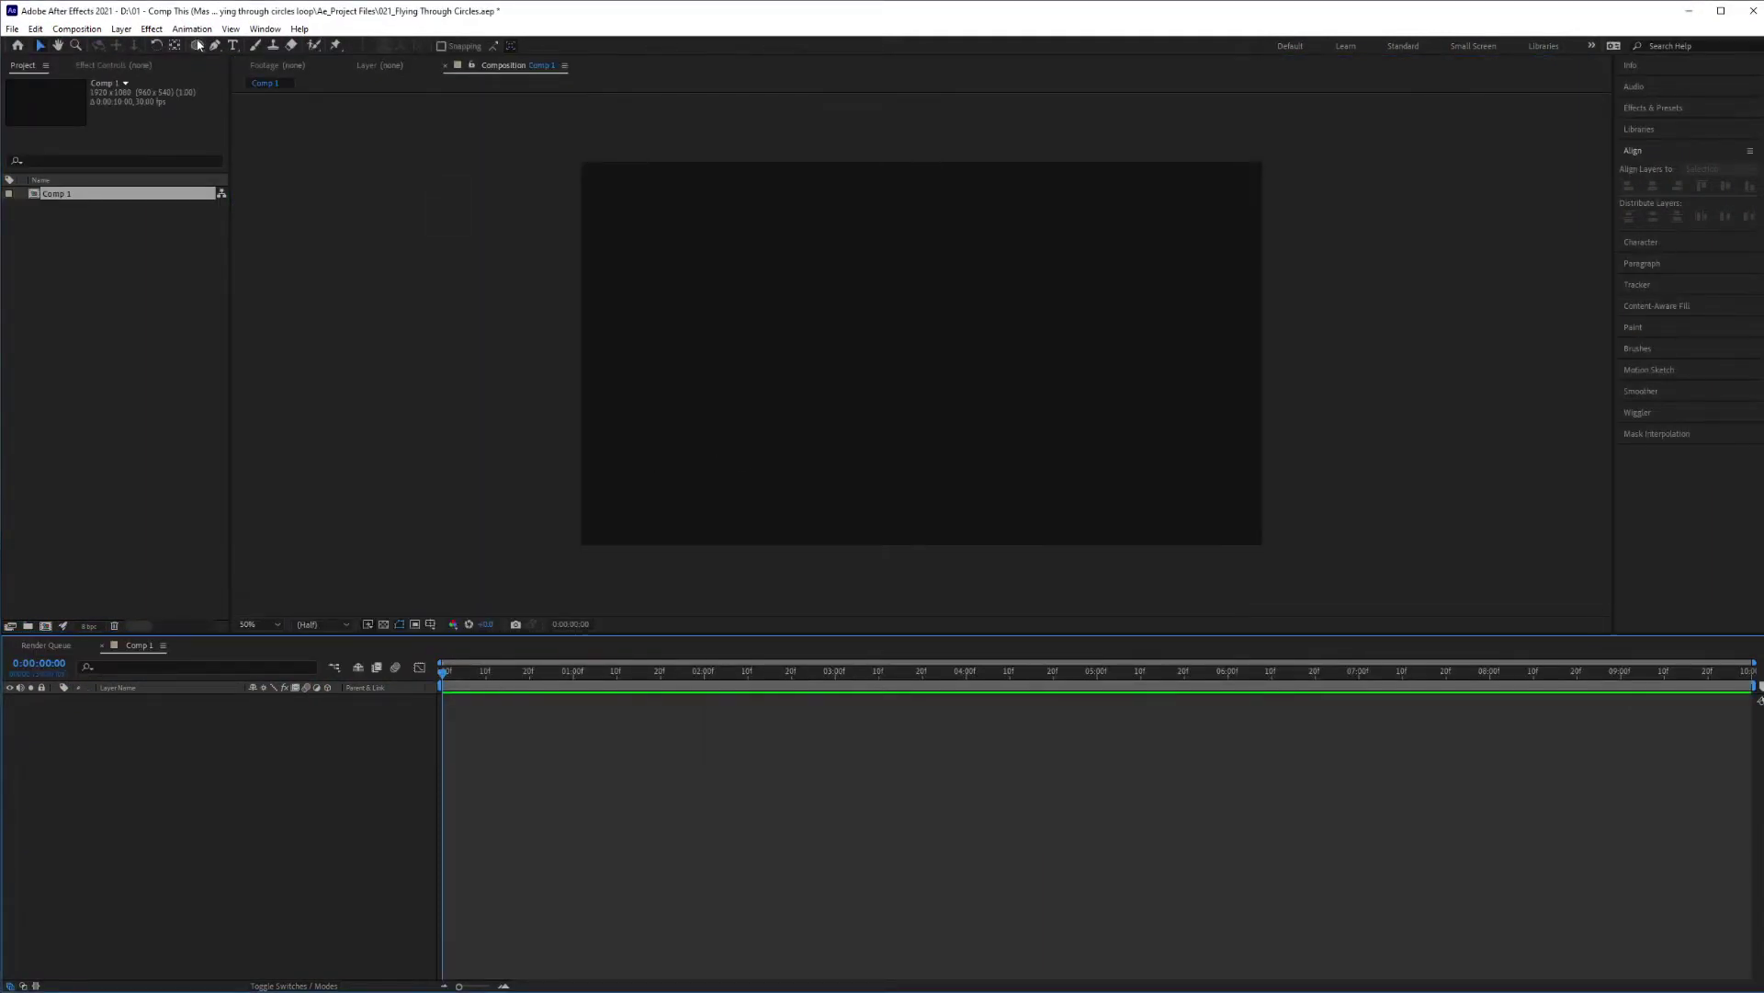
{"action": "left_click", "coordinate": [198, 44]}
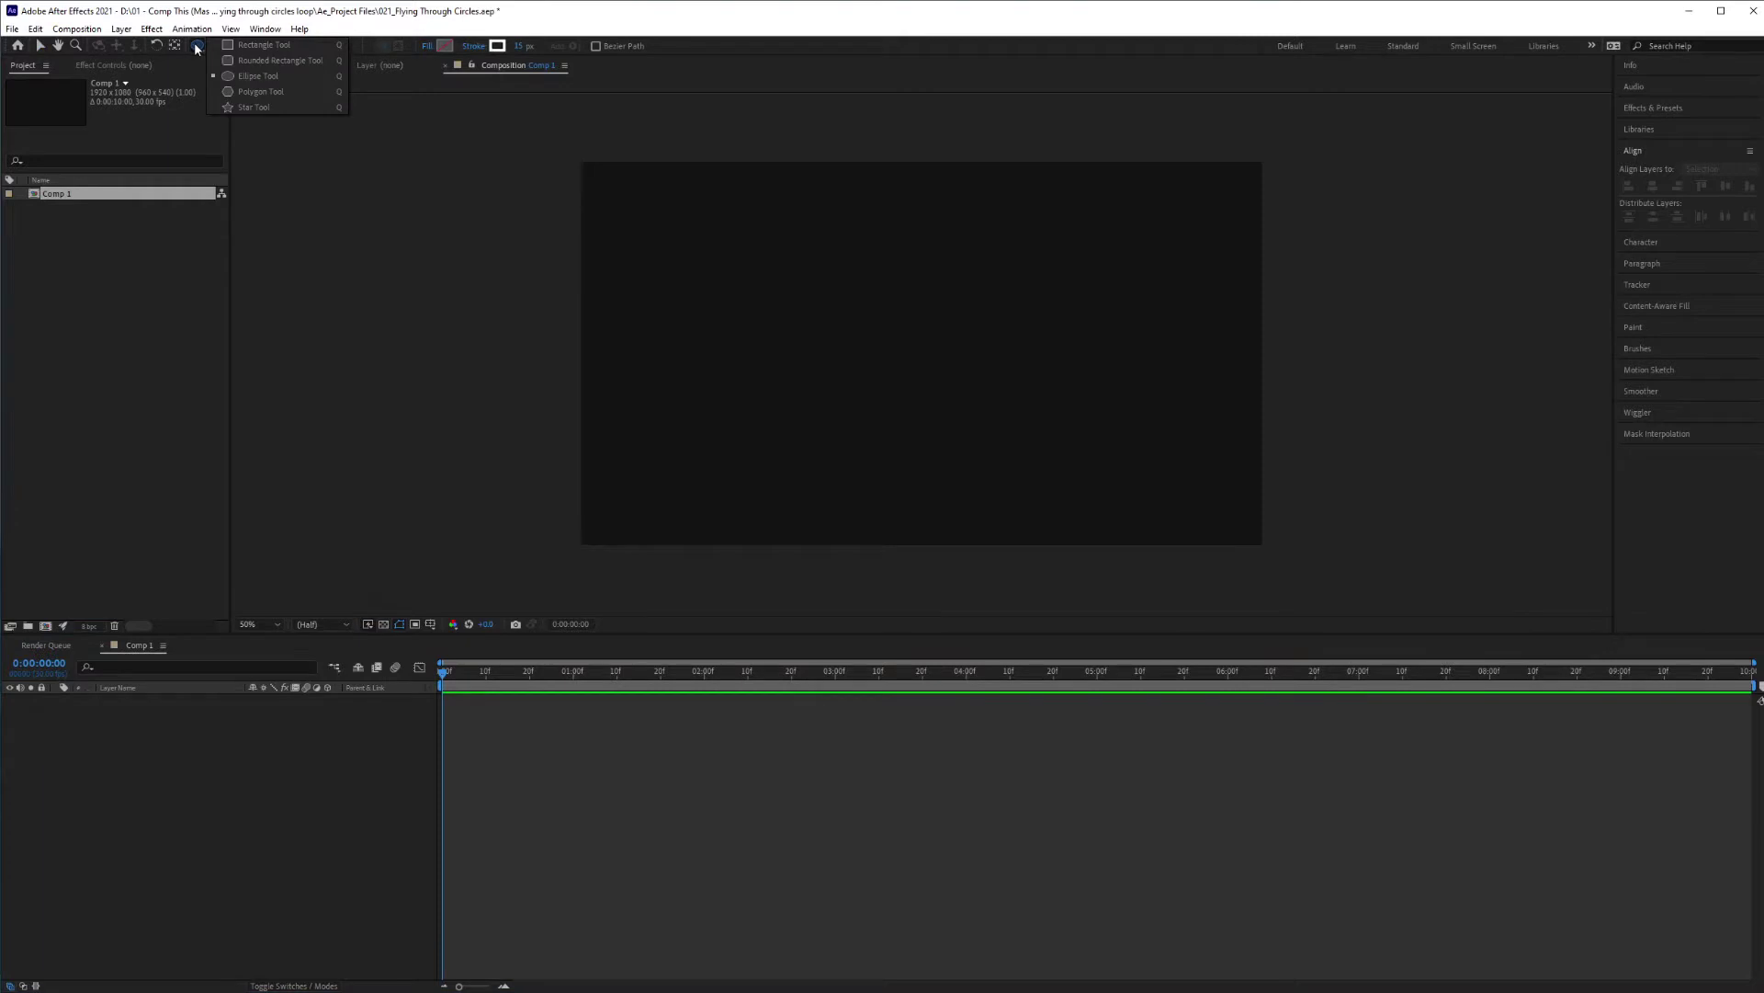
{"action": "left_click", "coordinate": [274, 77]}
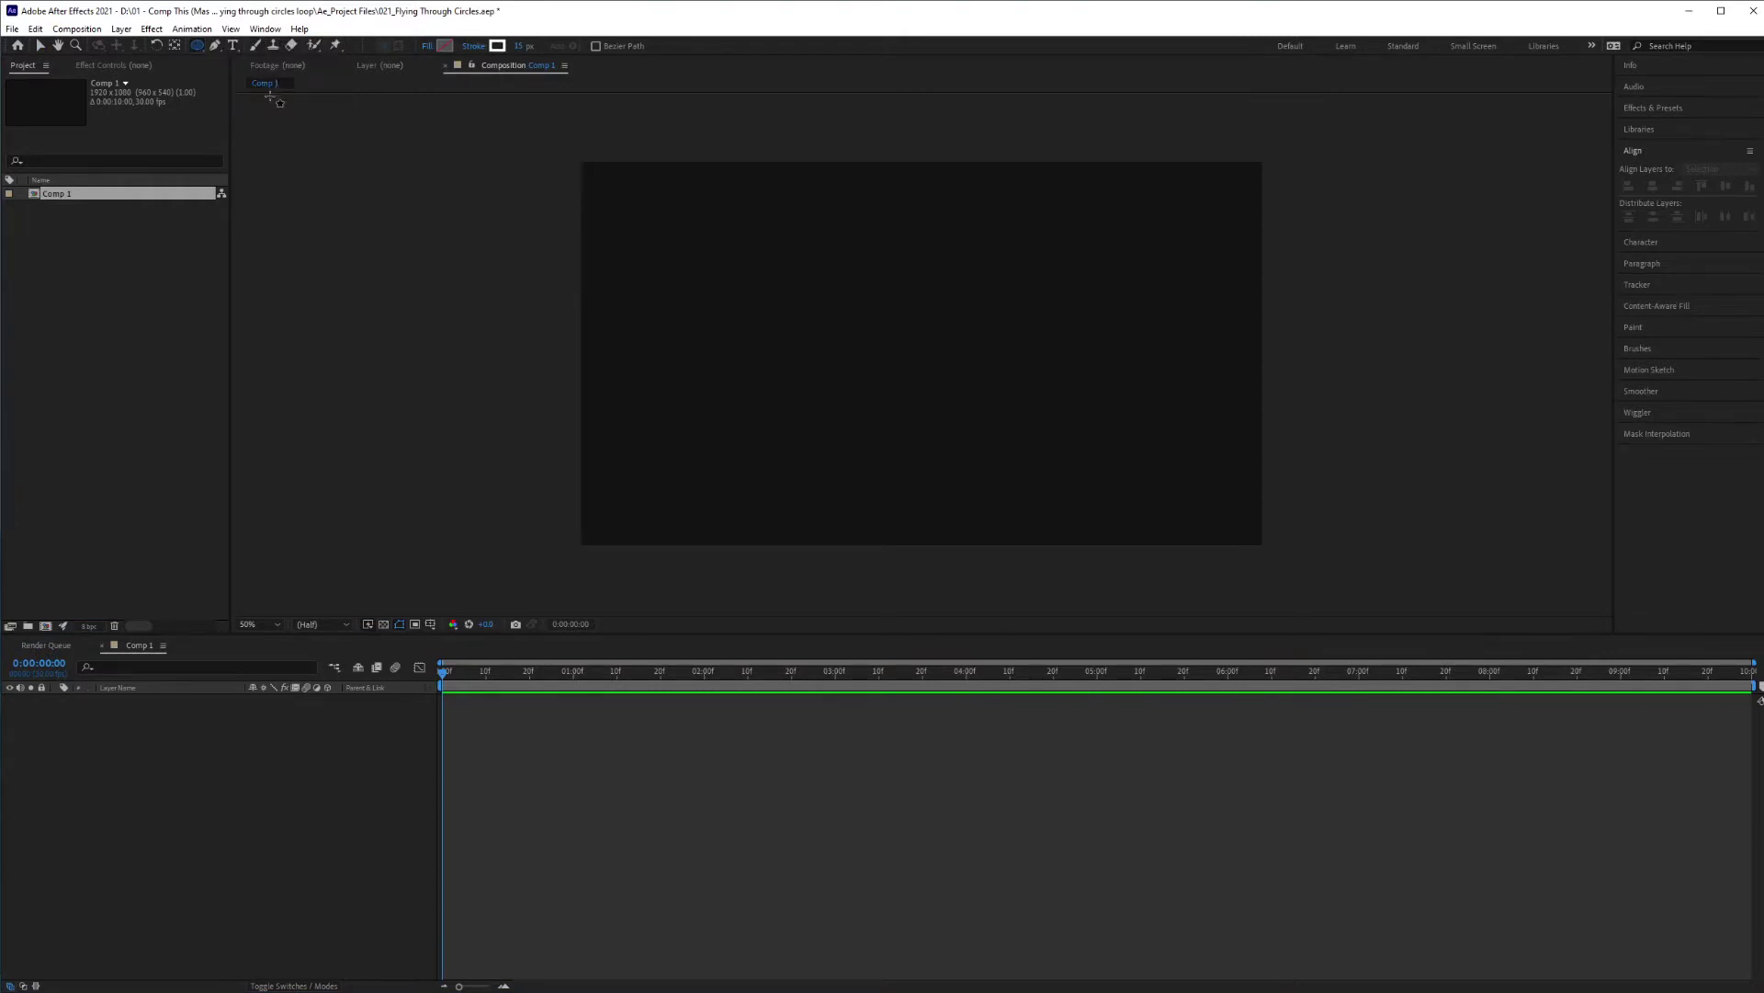
{"action": "left_click", "coordinate": [427, 45]}
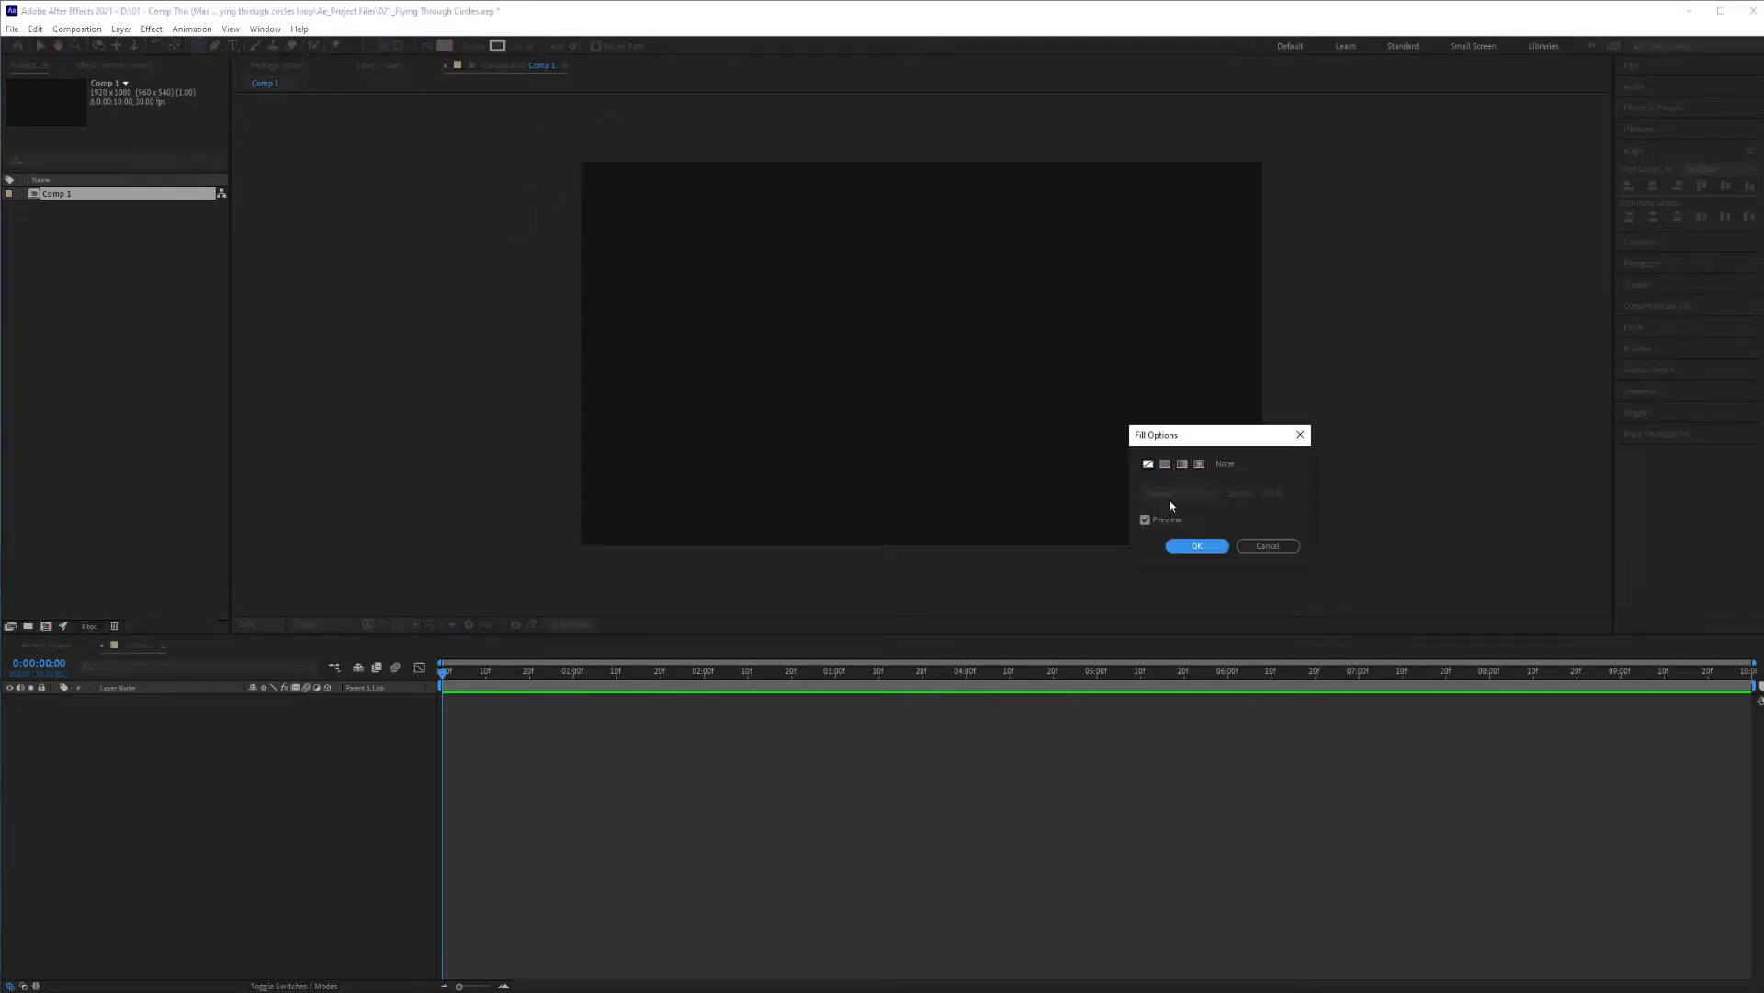
{"action": "left_click", "coordinate": [1198, 546]}
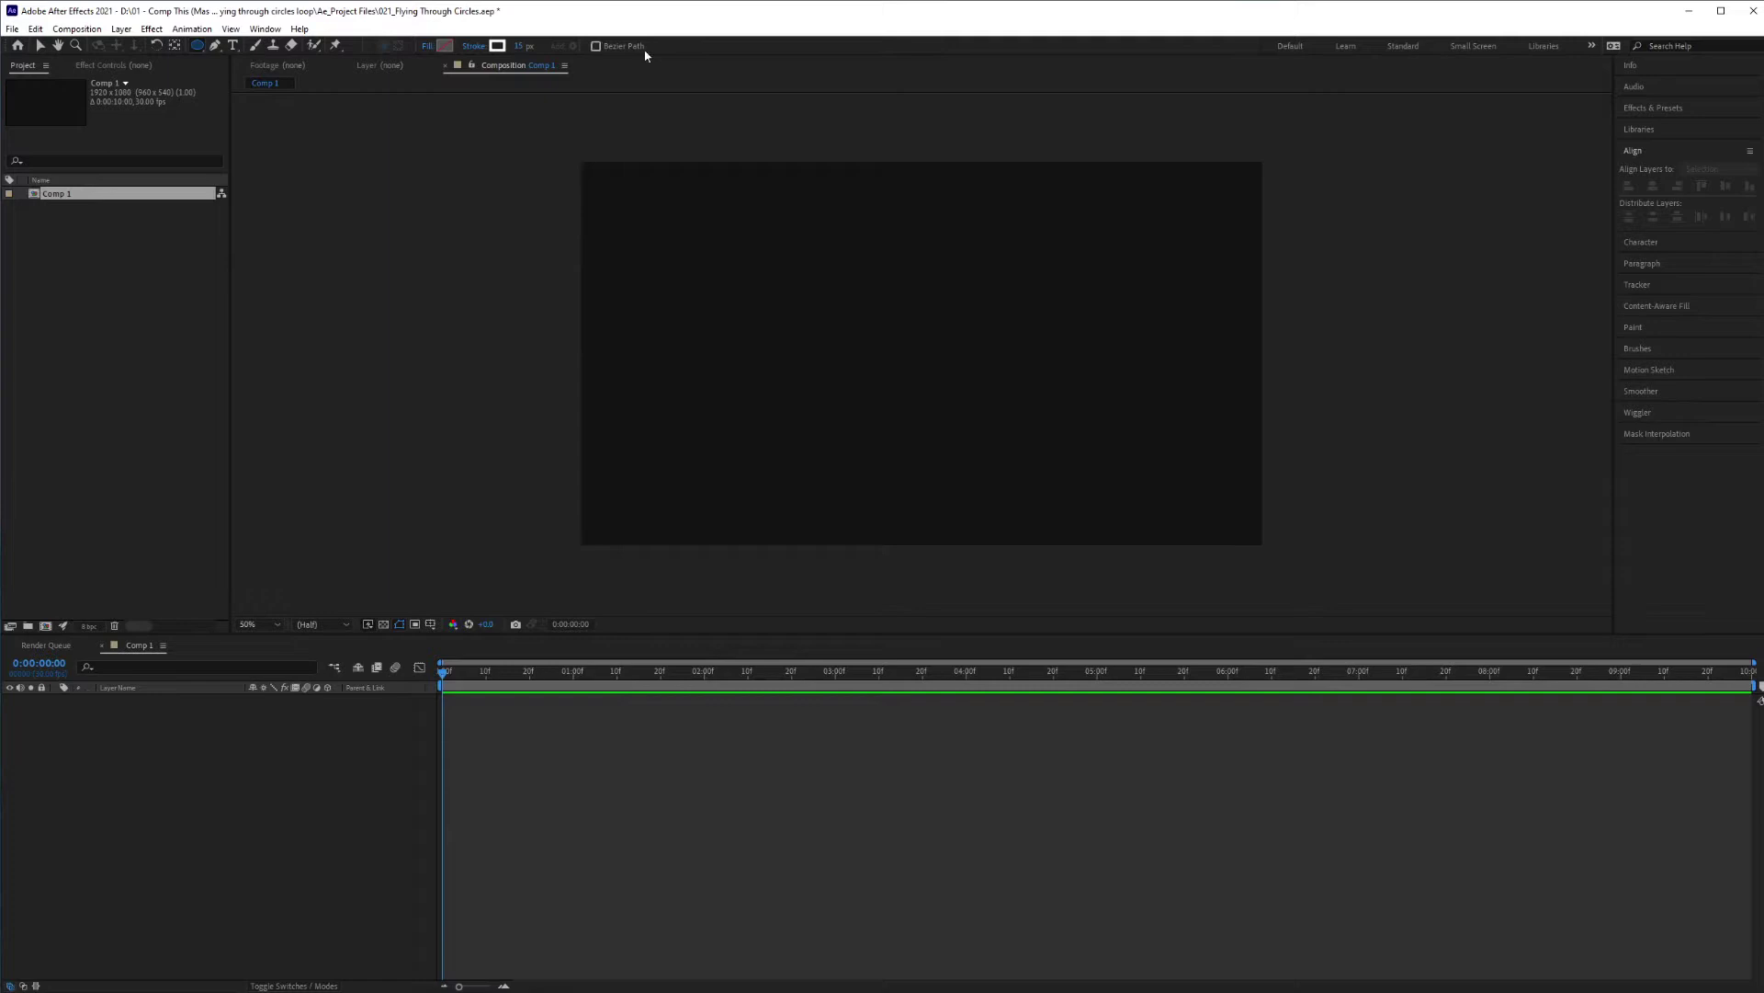
Adjust the stroke width and draw a white outlined circle from the composition centre
{"action": "left_click_drag", "start_coordinate": [516, 52], "coordinate": [515, 49]}
{"action": "left_click_drag", "start_coordinate": [920, 350], "coordinate": [1101, 479]}
{"action": "key", "text": "v"}
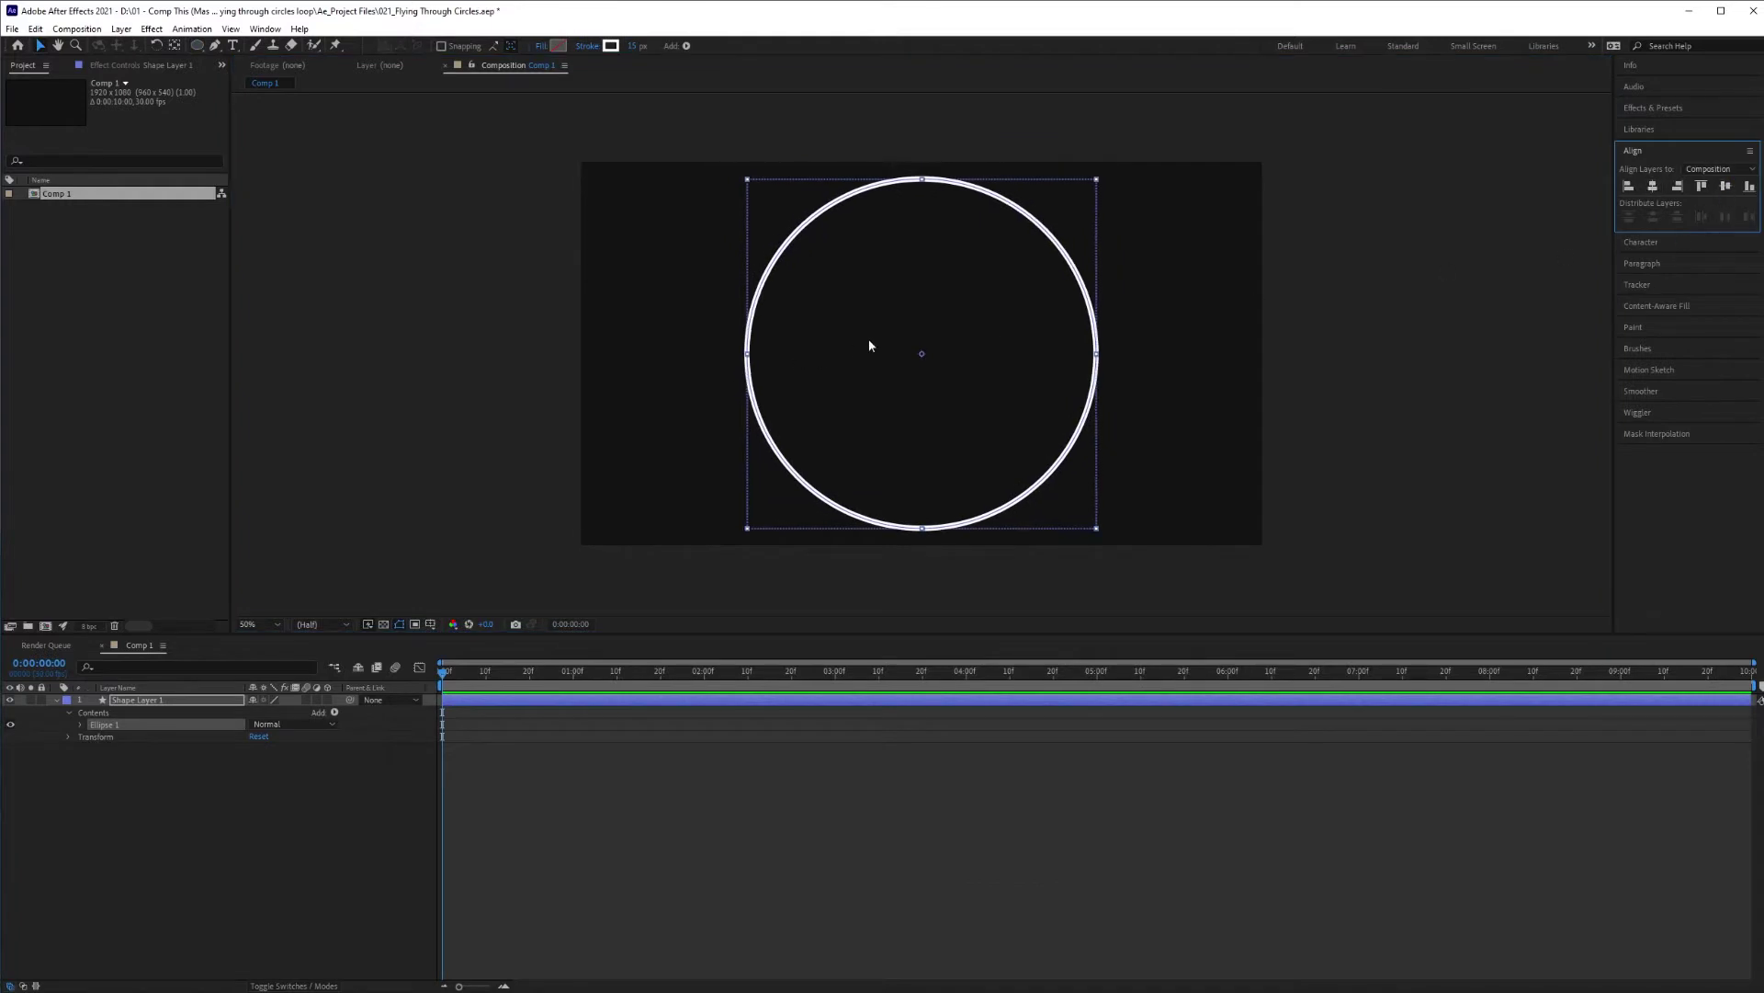
Rename the new shape layer to 'Circles'
{"action": "left_click", "coordinate": [135, 701]}
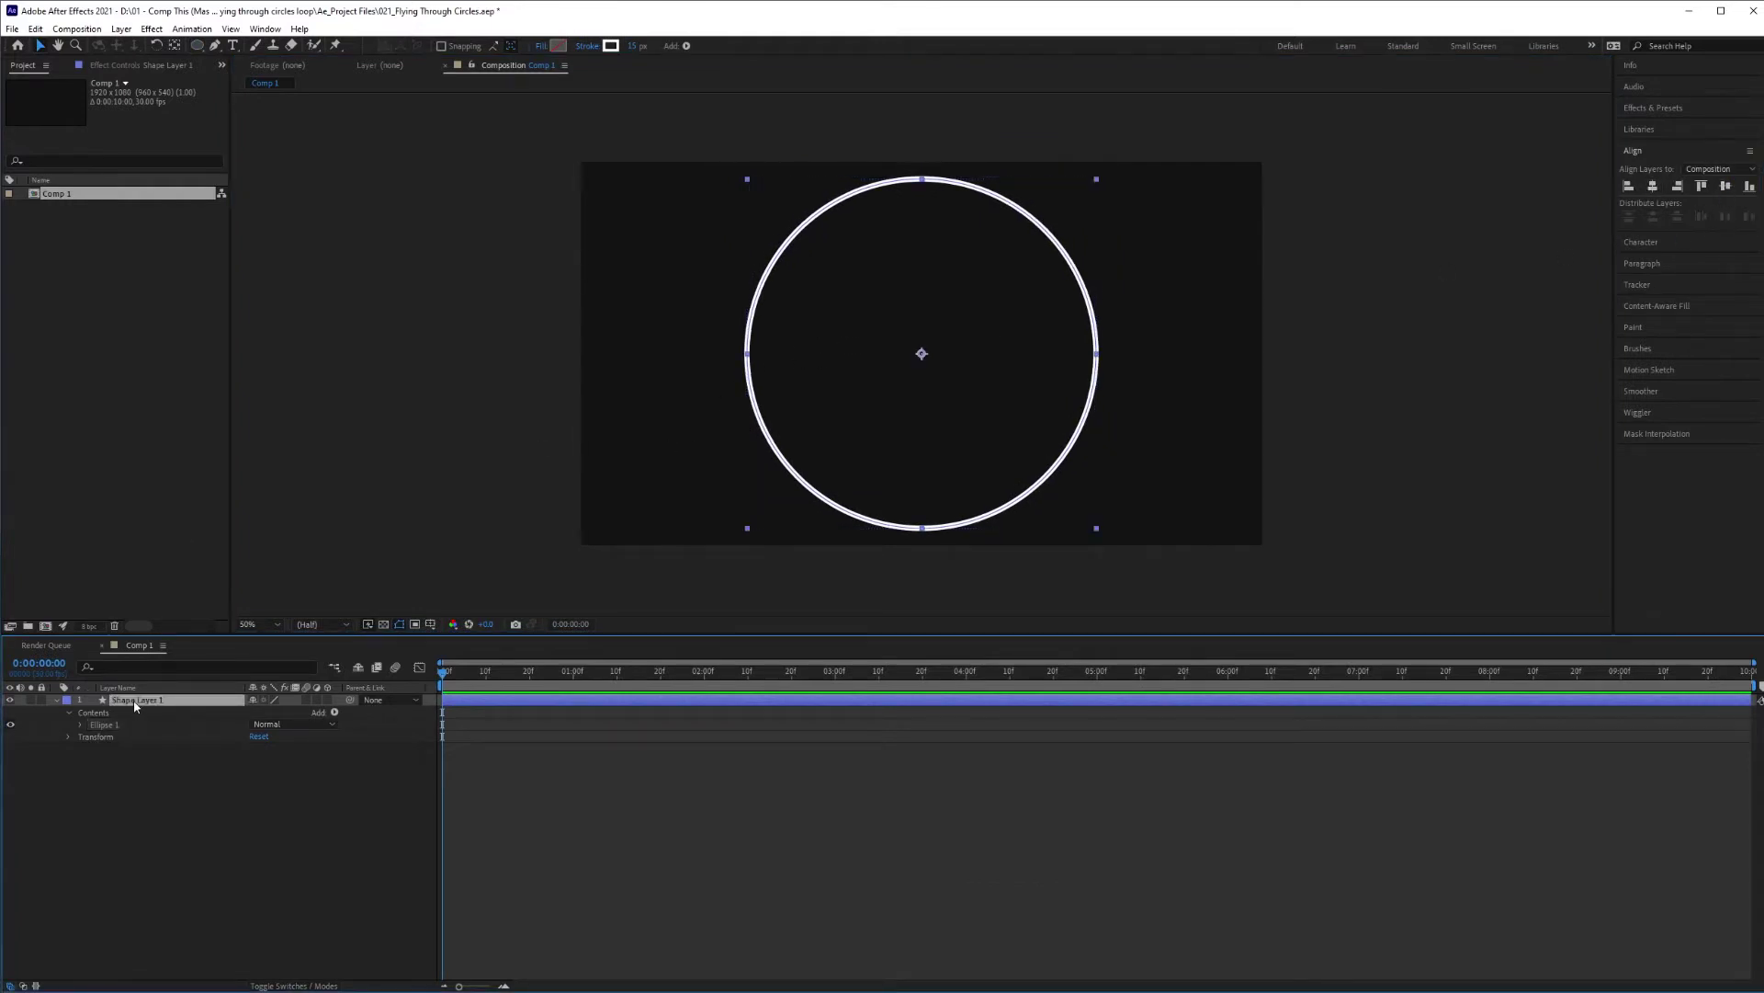
{"action": "key", "text": "Return"}
{"action": "type", "text": "Circles"}
{"action": "key", "text": "Return"}
Add a Repeater to the circle and set its transform Position X offset to 0
{"action": "left_click", "coordinate": [334, 712]}
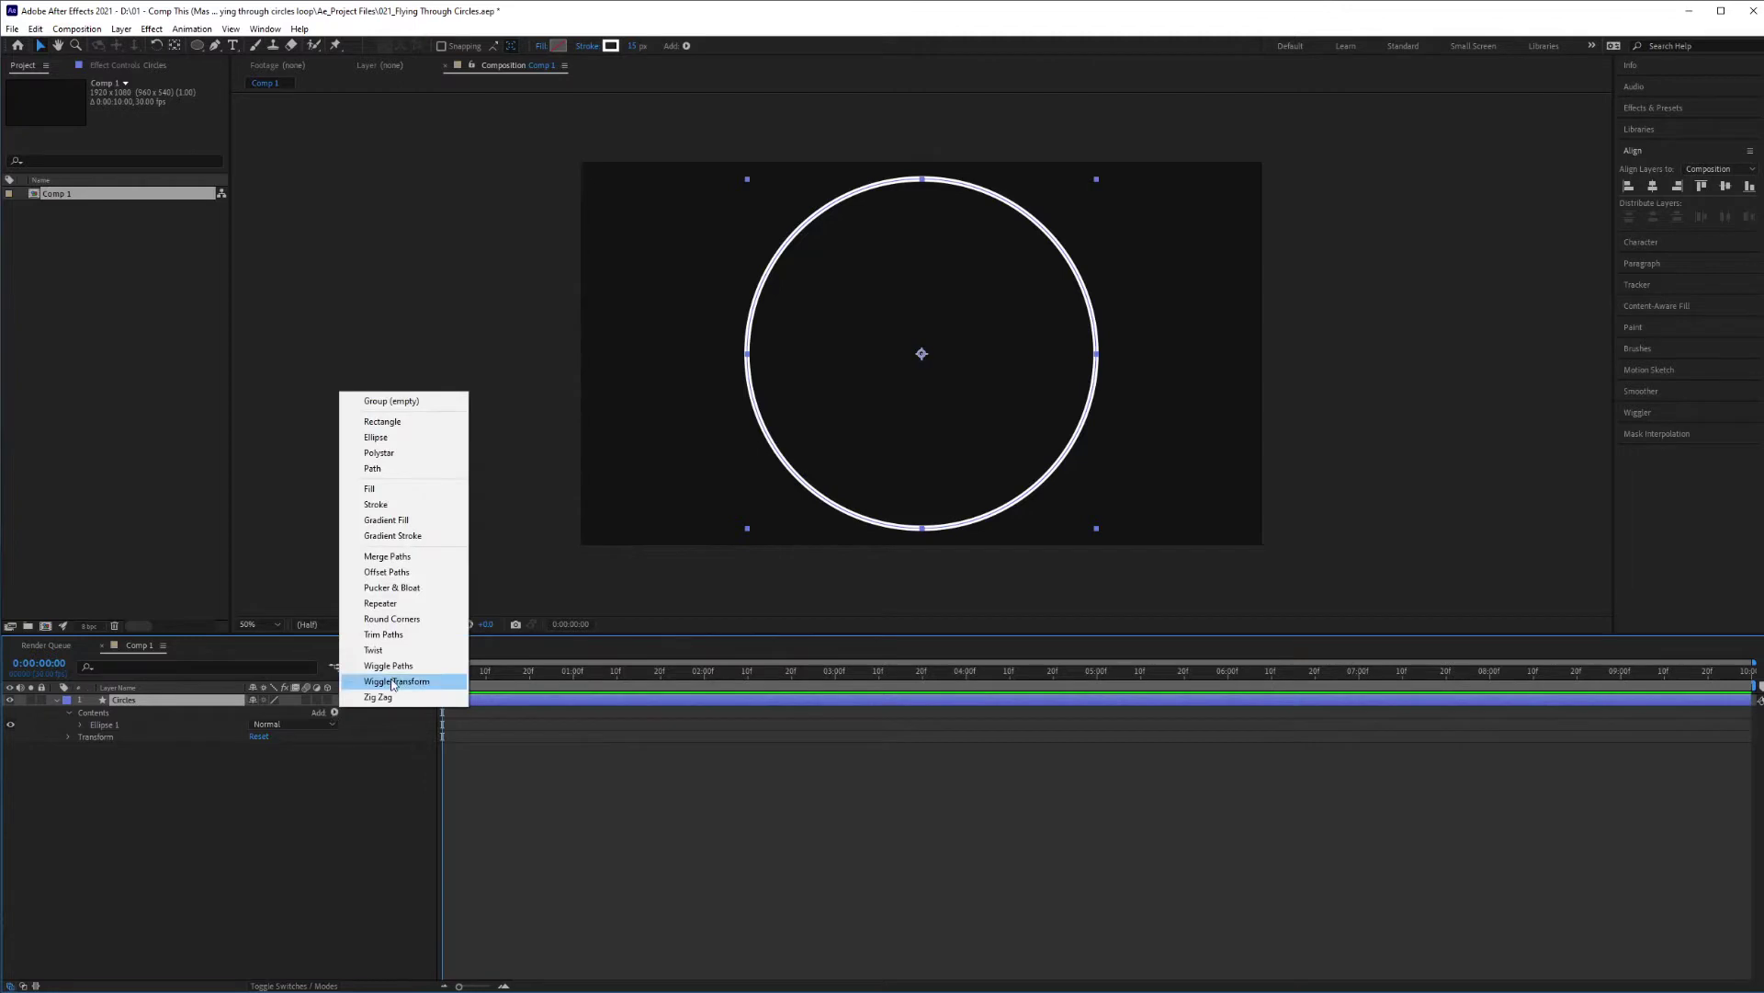
{"action": "left_click", "coordinate": [395, 602]}
{"action": "left_click", "coordinate": [81, 737]}
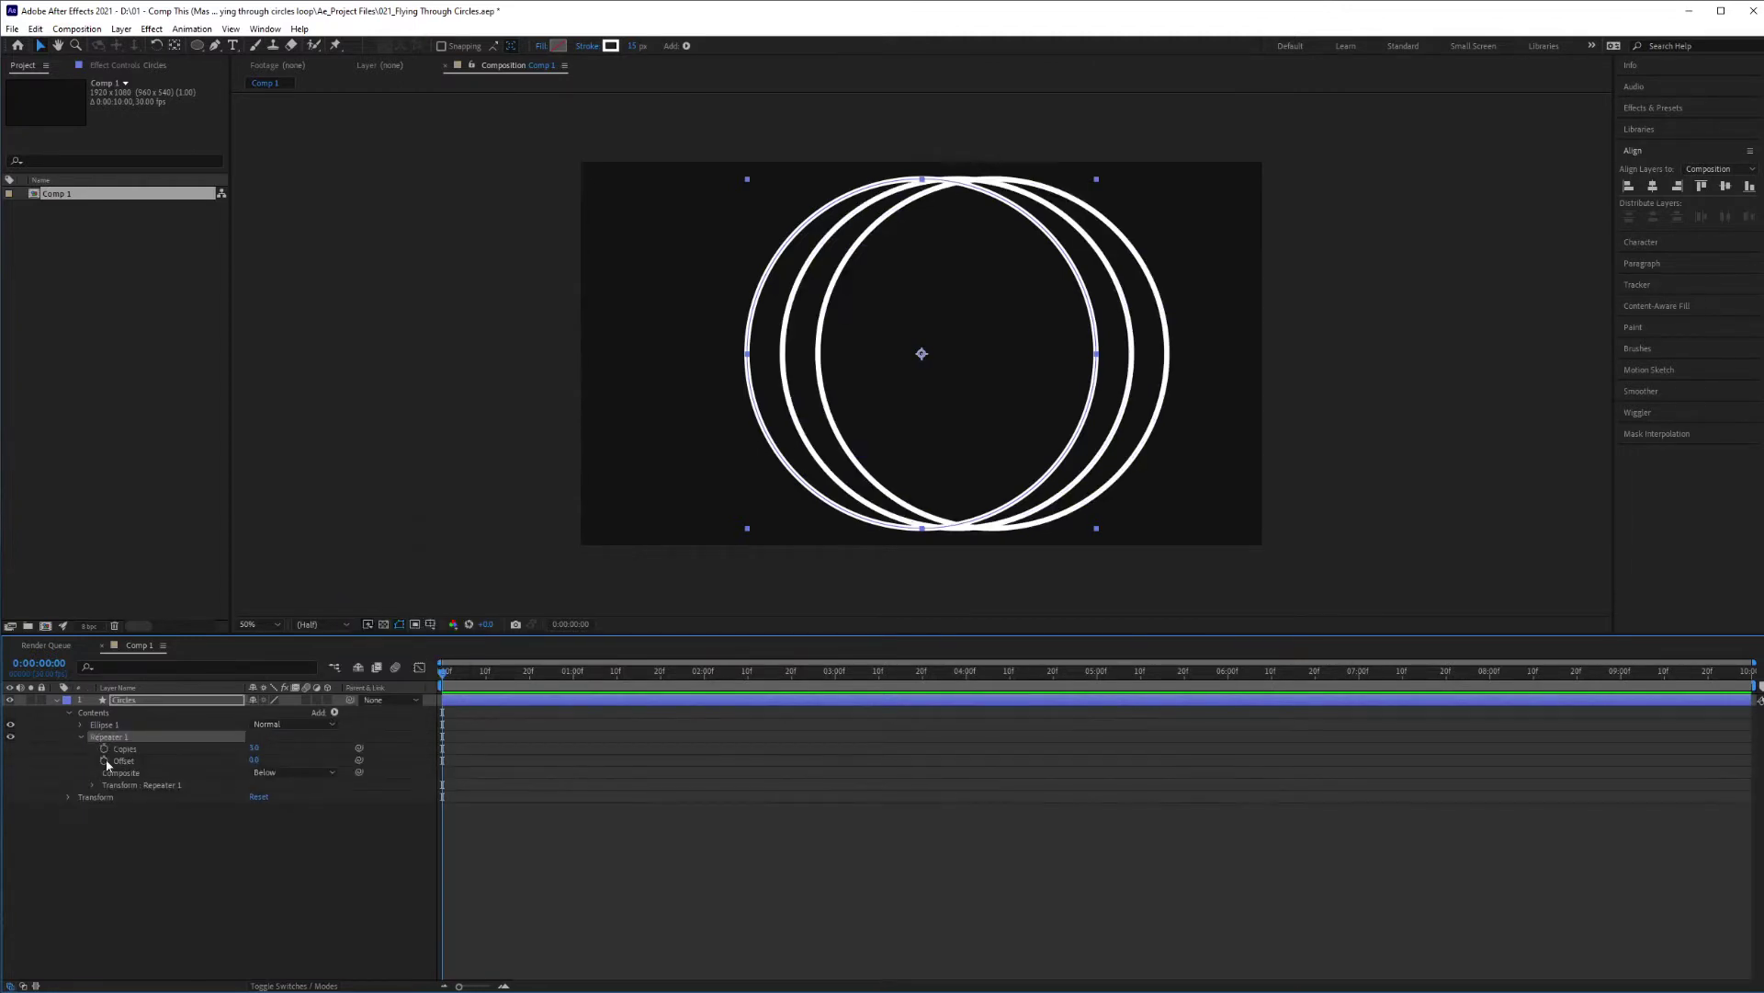
{"action": "left_click", "coordinate": [93, 786]}
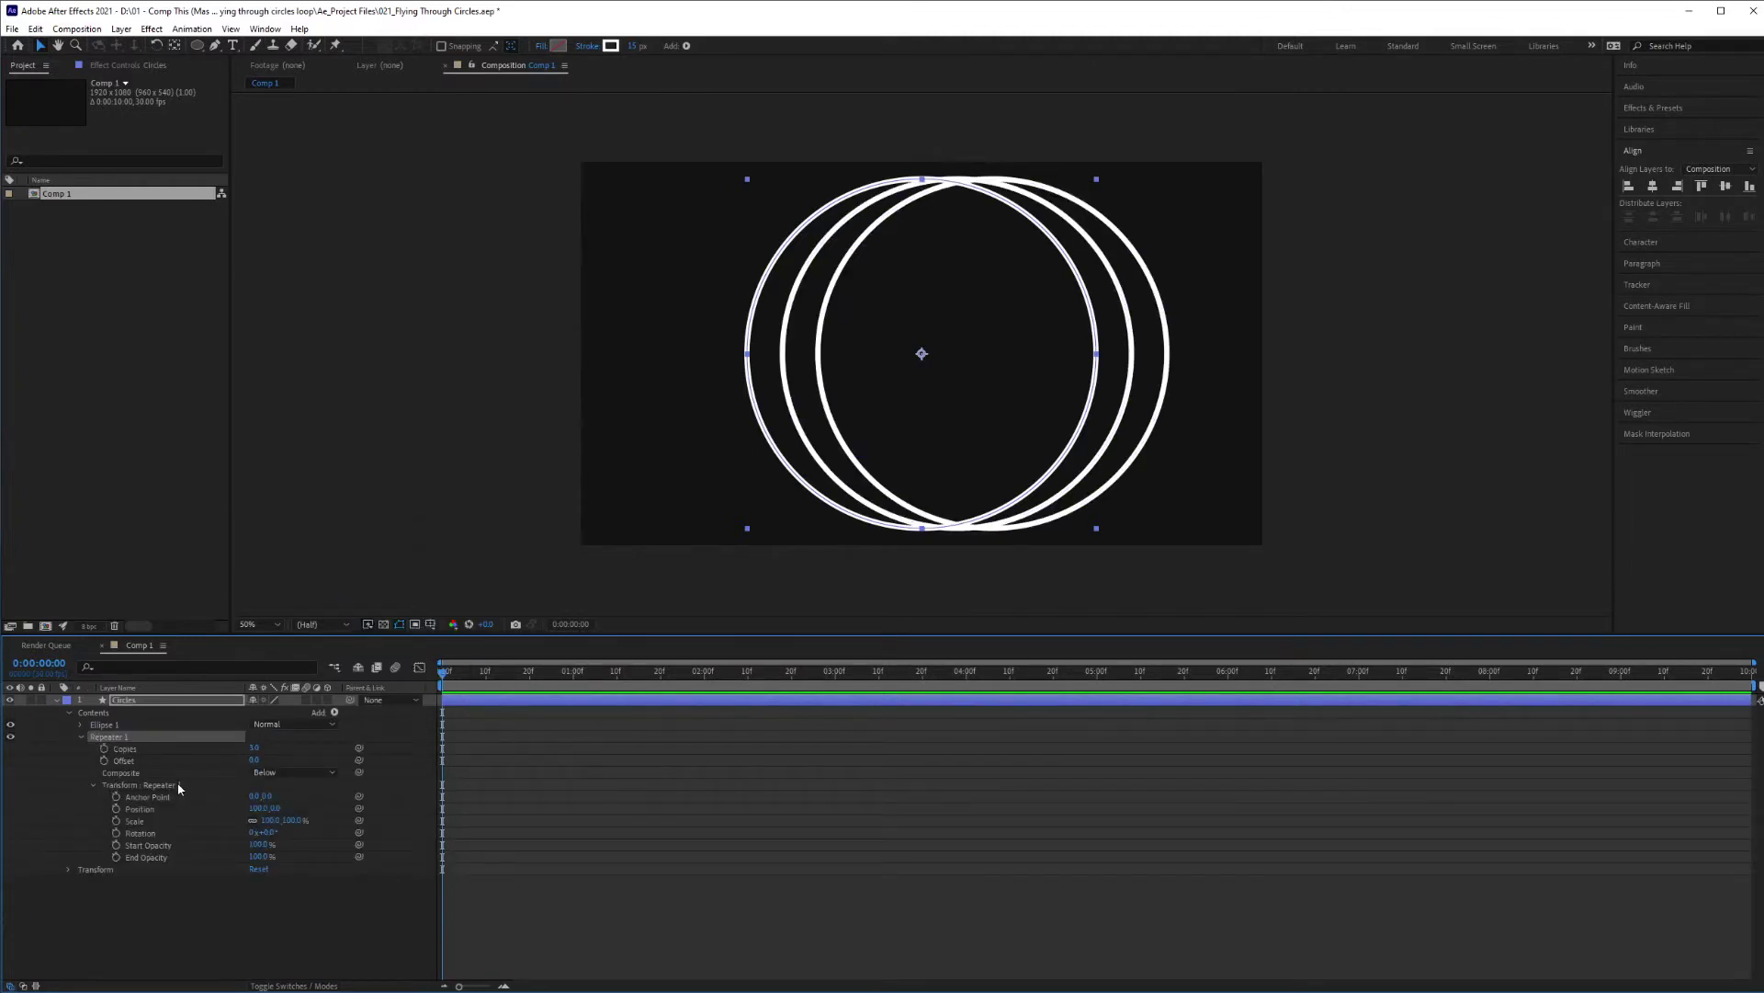
{"action": "left_click", "coordinate": [261, 808]}
{"action": "type", "text": "0"}
{"action": "key", "text": "Return"}
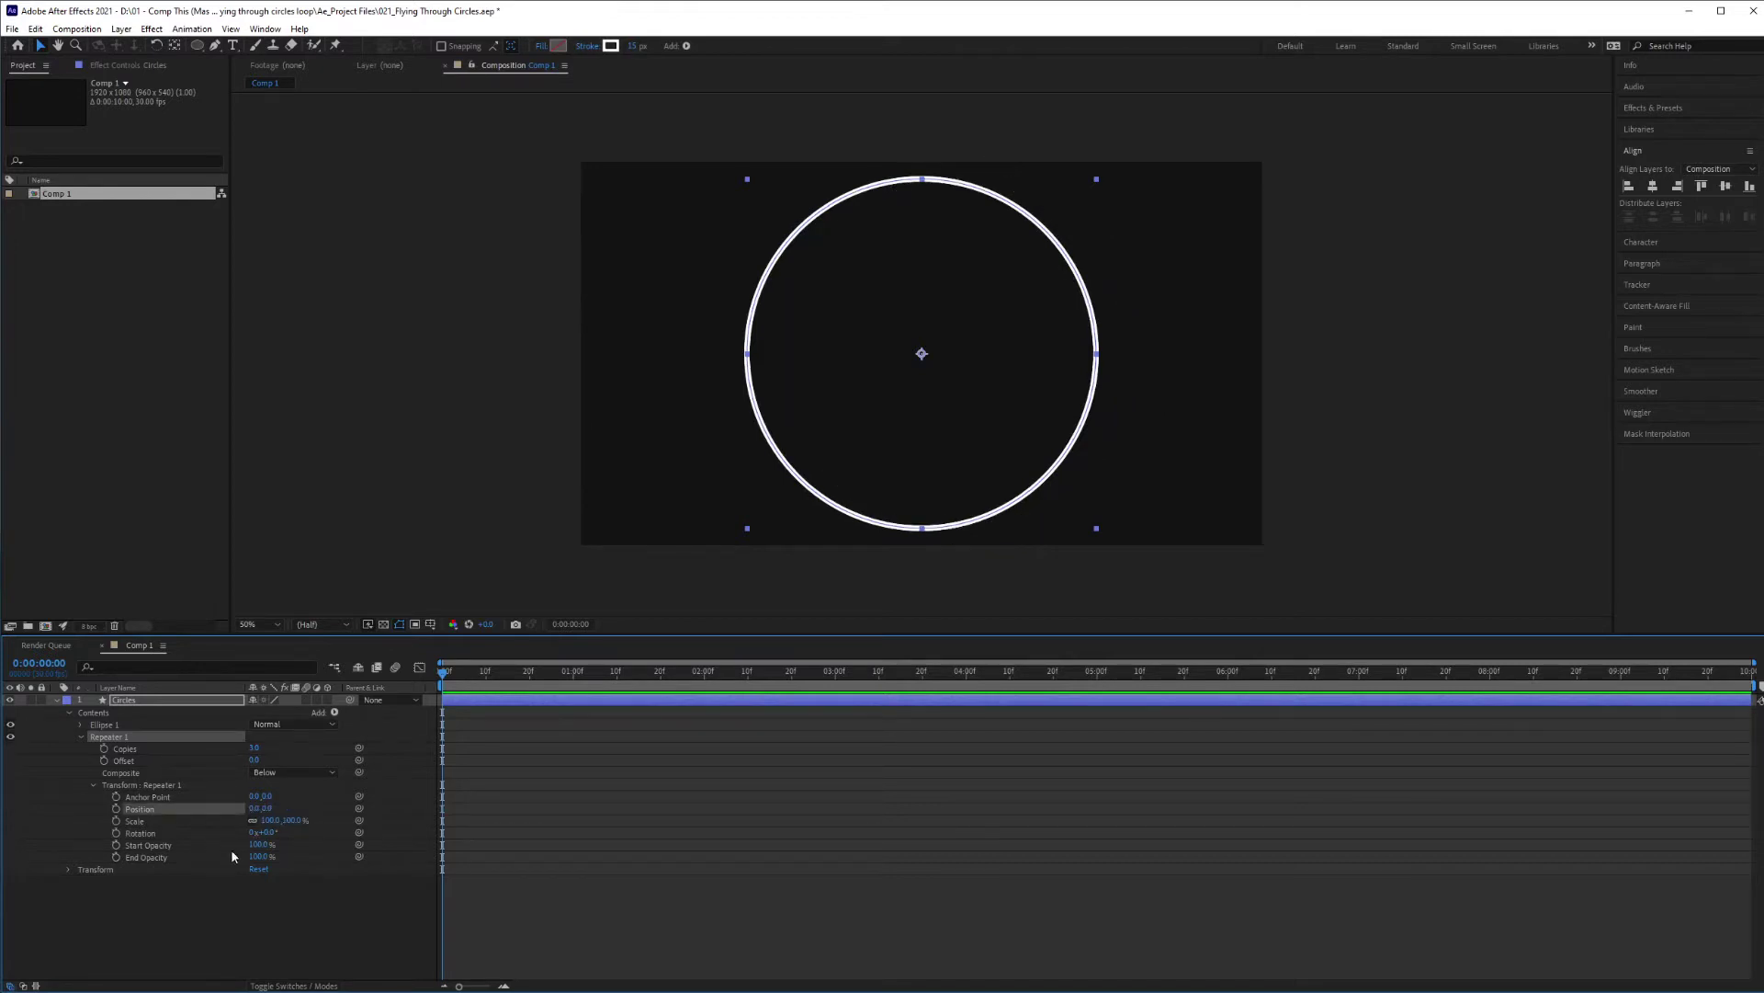
Set the Repeater transform Scale to 75%, then scrub it to about 89%
{"action": "left_click", "coordinate": [272, 820]}
{"action": "type", "text": "75"}
{"action": "key", "text": "Return"}
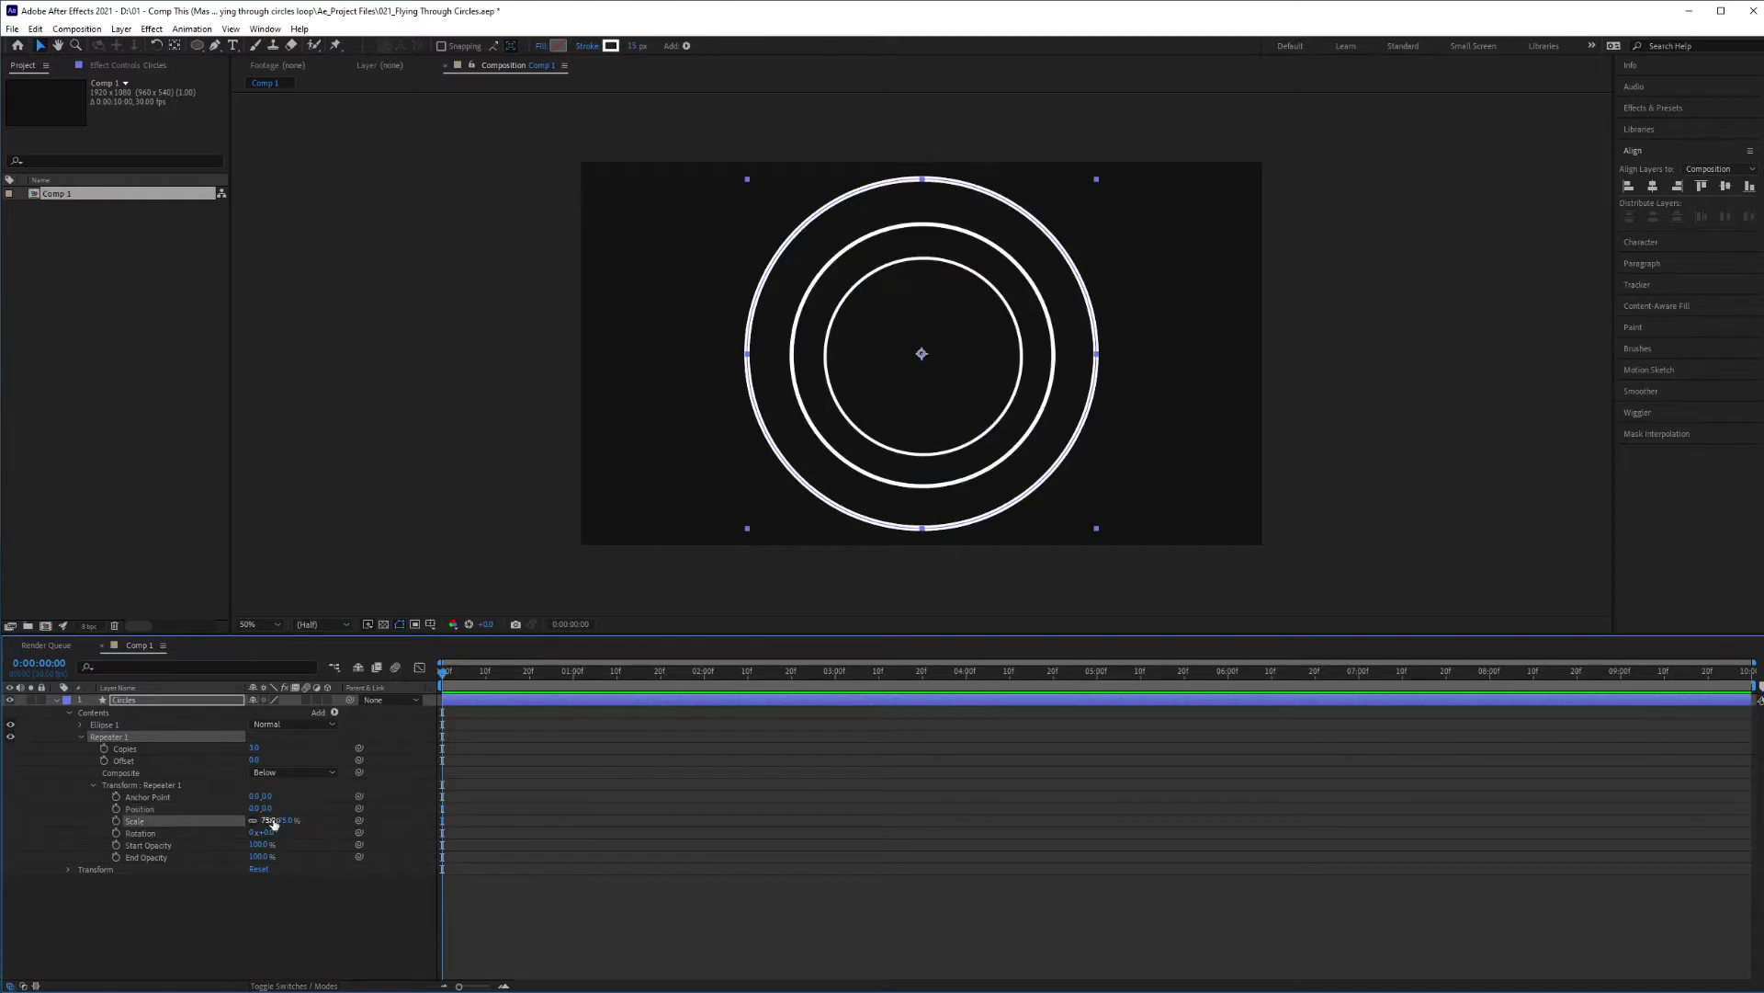
{"action": "mouse_move", "coordinate": [273, 823]}
{"action": "left_mouse_down"}
{"action": "mouse_move", "coordinate": [249, 820]}
{"action": "mouse_move", "coordinate": [269, 822]}
{"action": "left_mouse_up"}
{"action": "left_click", "coordinate": [268, 820]}
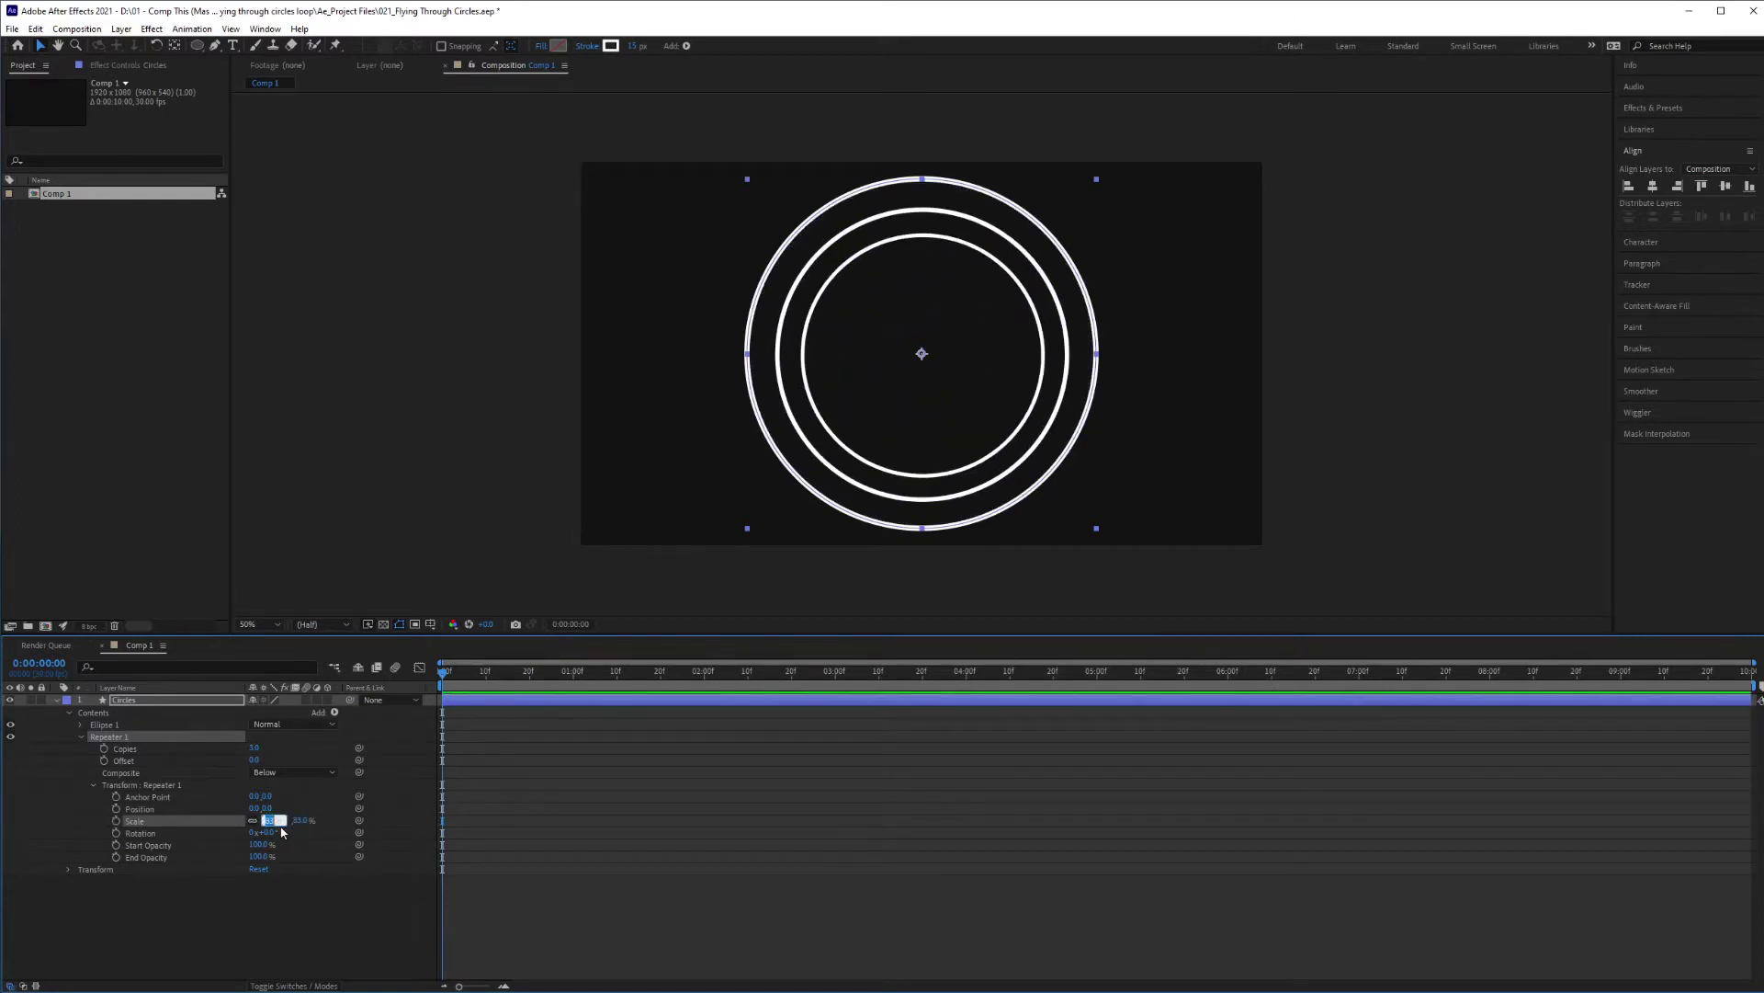
Reset Repeater Scale to 75% and raise the Copies count so rings fill inward
{"action": "type", "text": "75"}
{"action": "key", "text": "Return"}
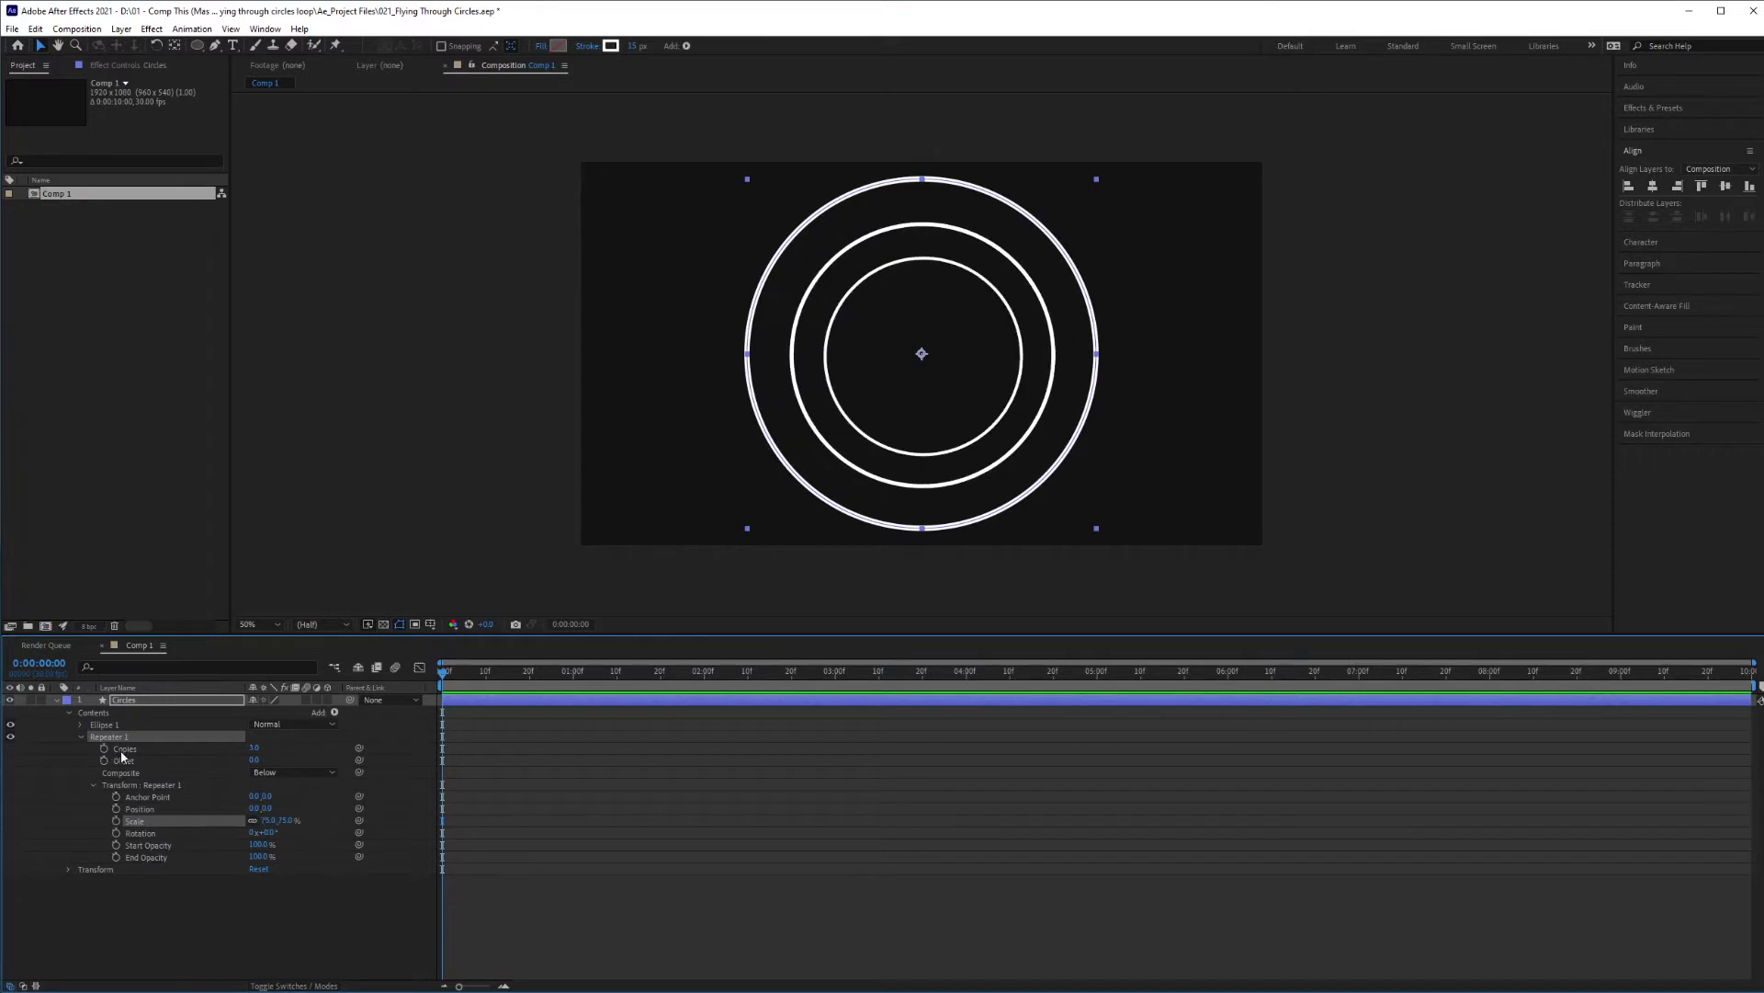
{"action": "left_click_drag", "start_coordinate": [254, 748], "coordinate": [260, 747]}
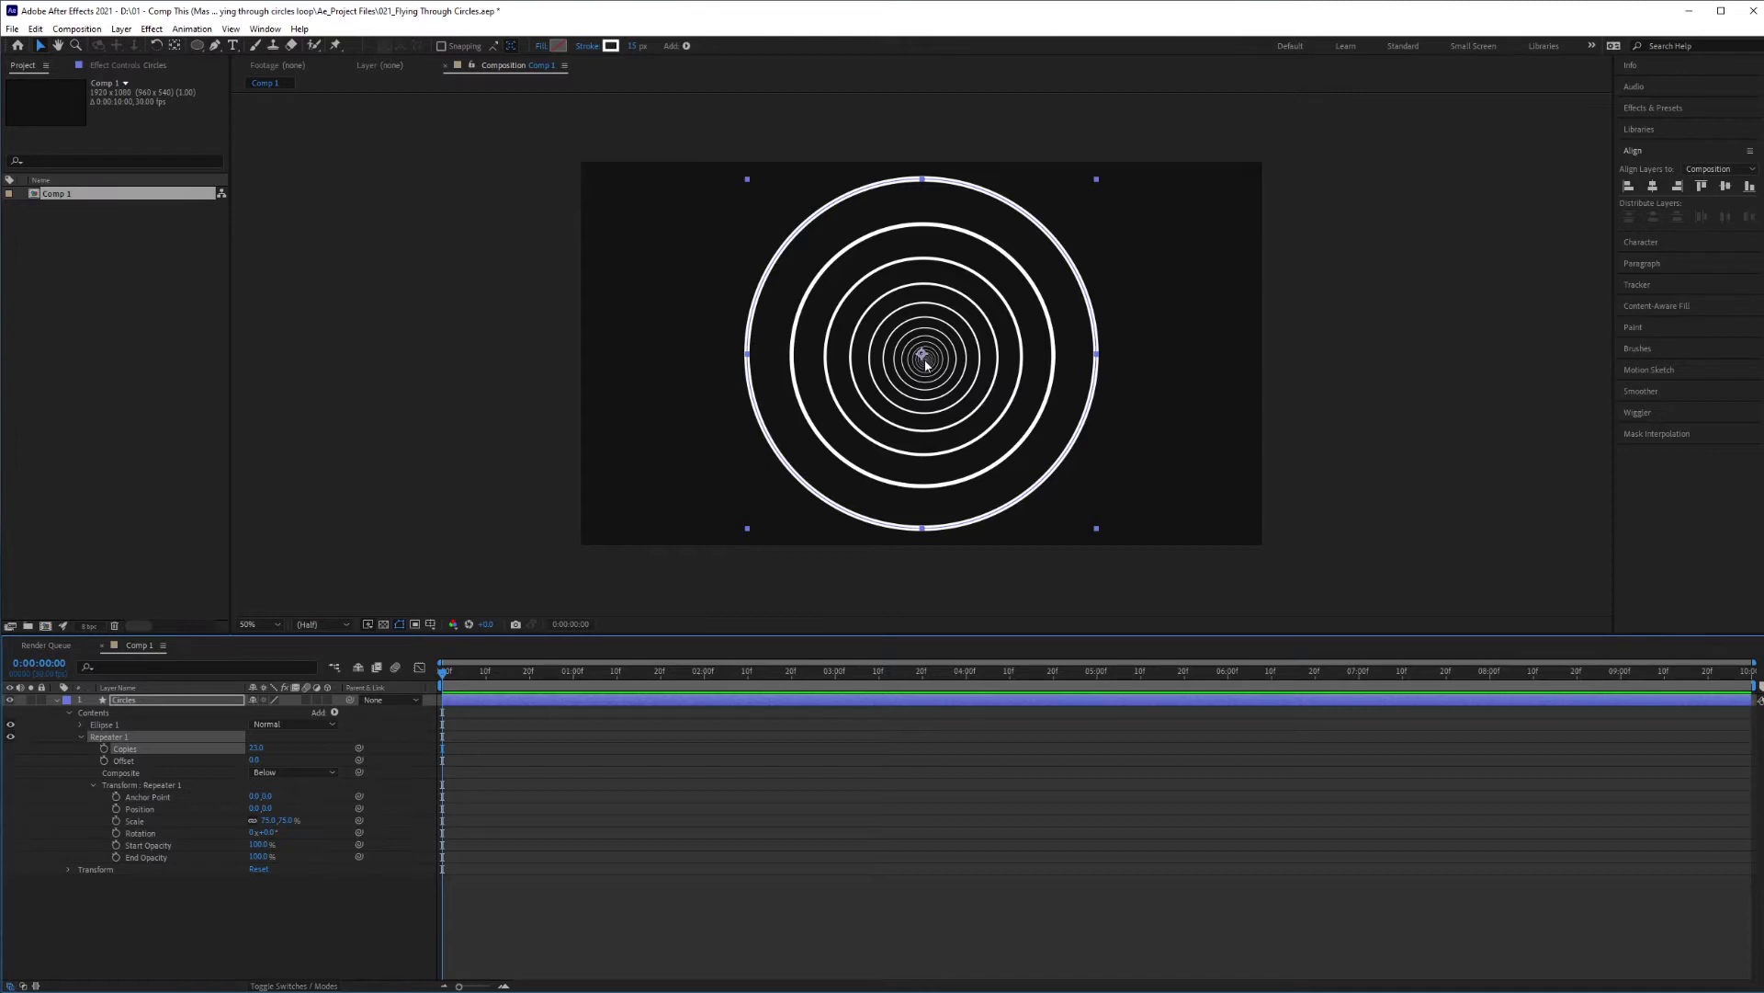
{"action": "left_click", "coordinate": [256, 746]}
{"action": "left_click_drag", "start_coordinate": [257, 747], "coordinate": [271, 747]}
Set the Circles layer Anchor Point to 0,0 and centre it horizontally and vertically
{"action": "left_click", "coordinate": [157, 668]}
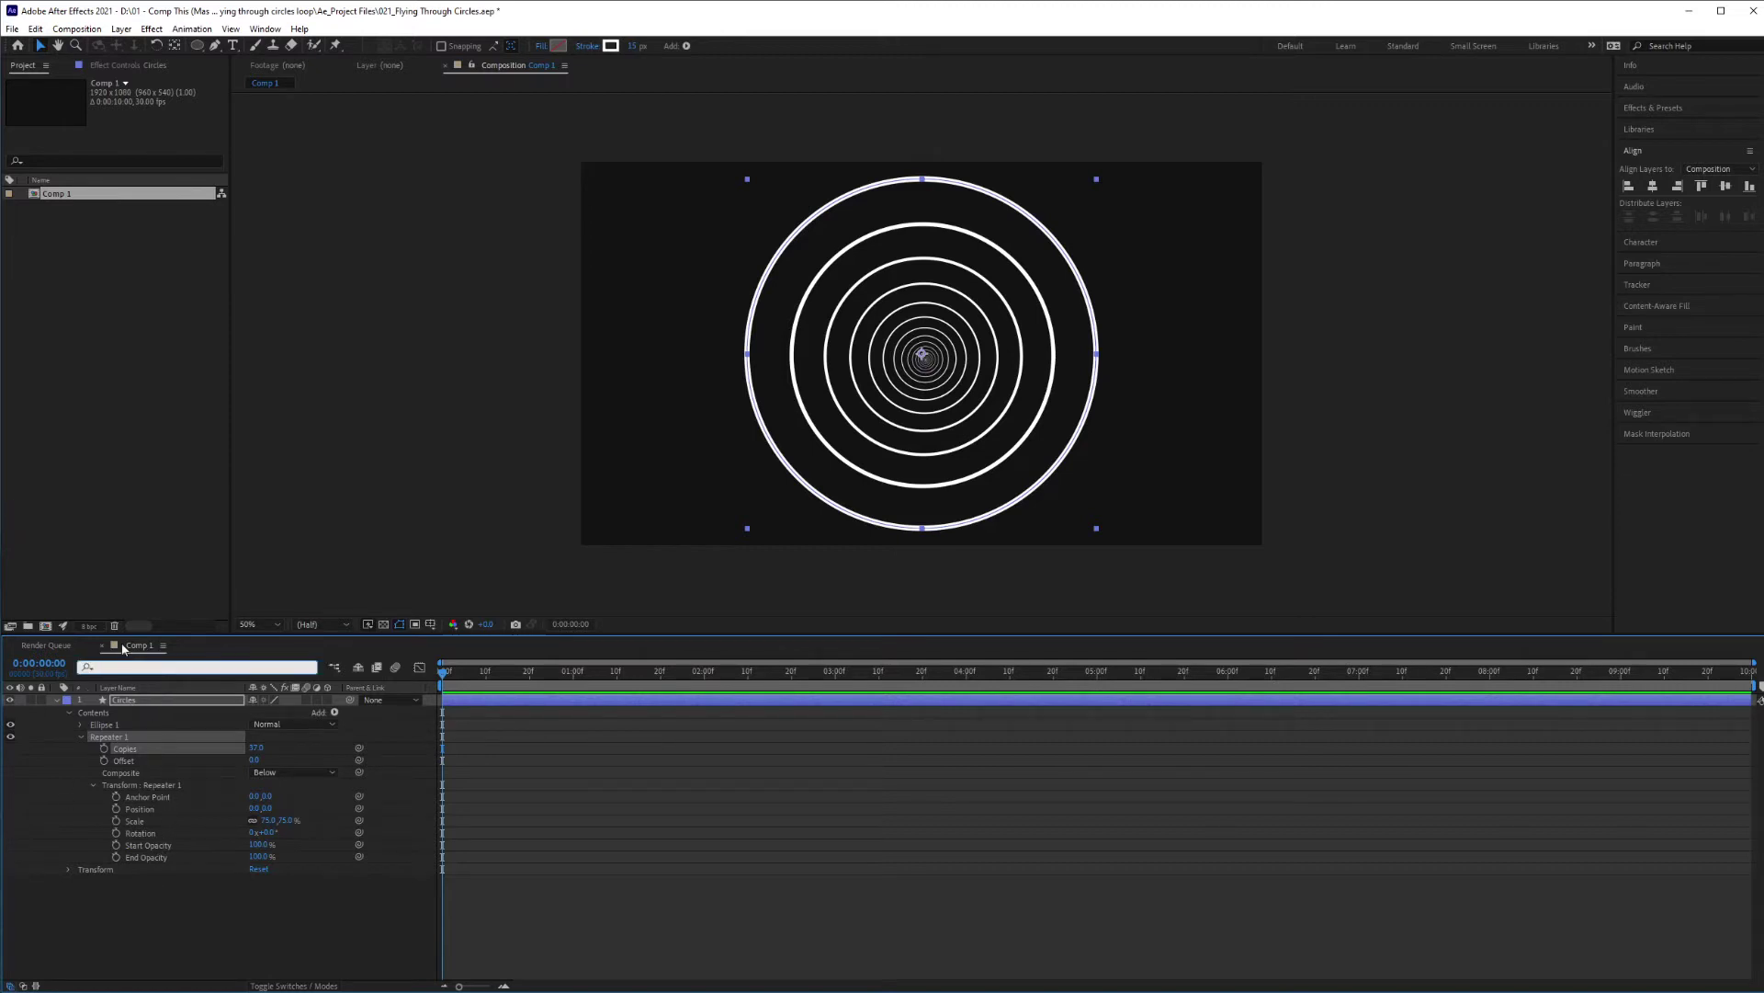
{"action": "type", "text": "an"}
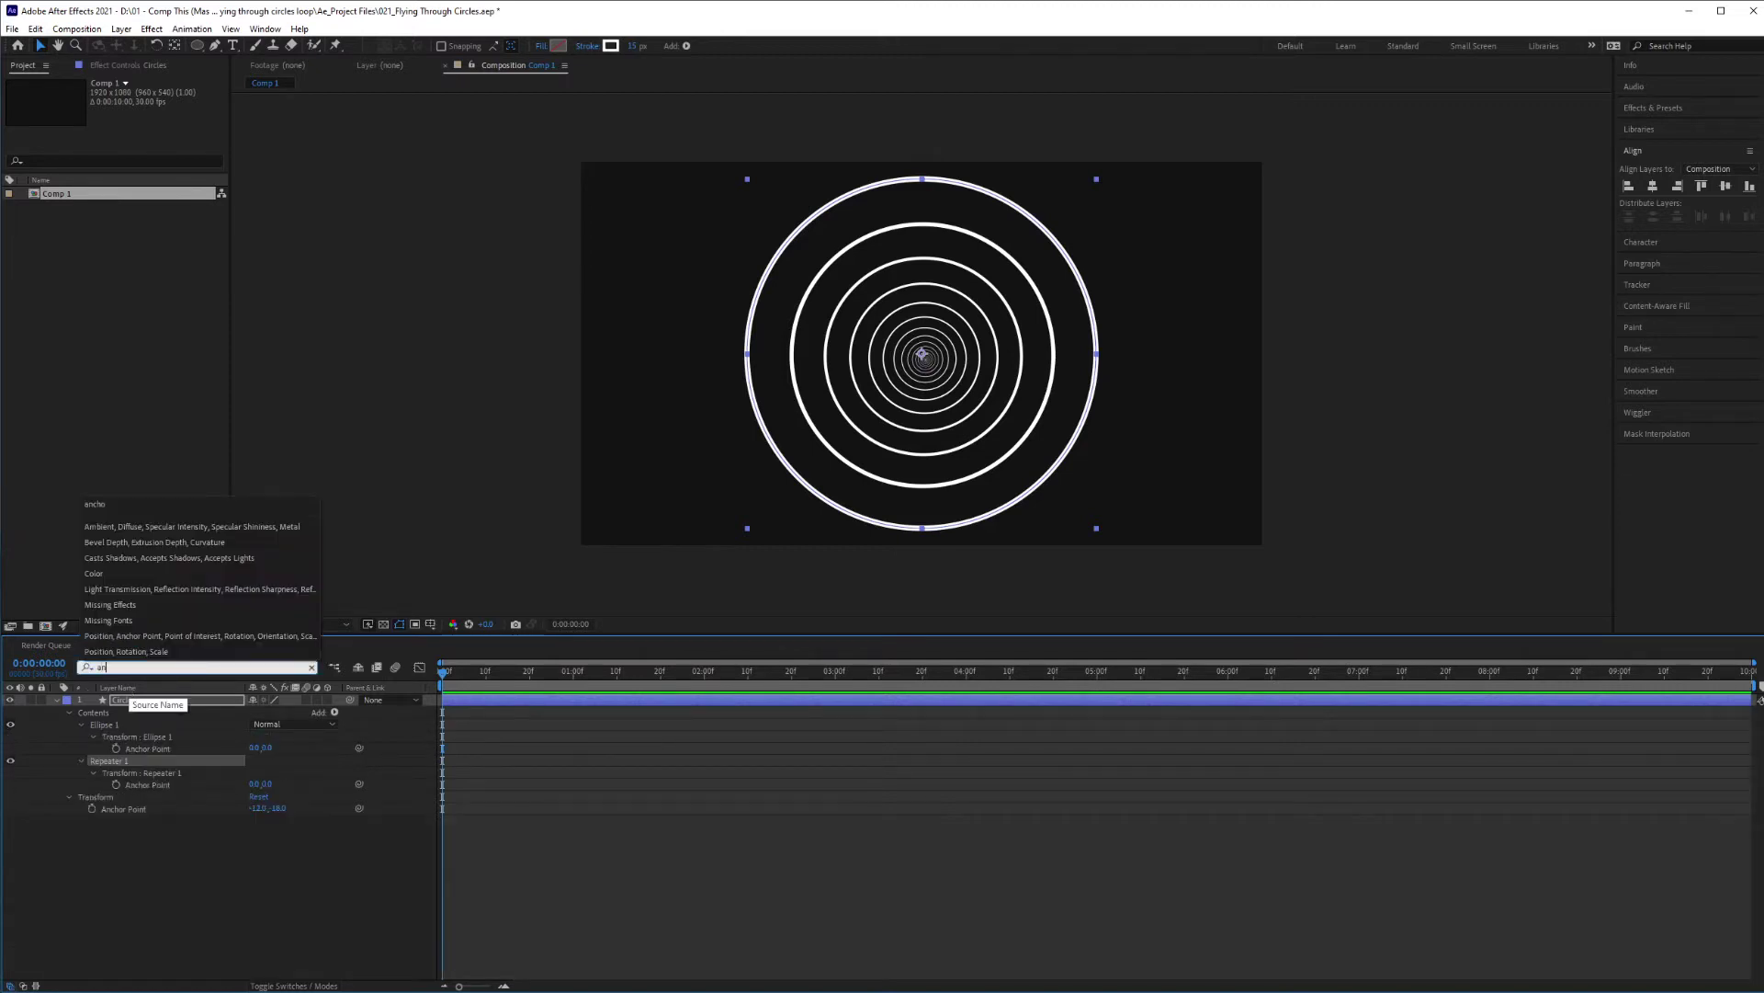
{"action": "type", "text": "chor"}
{"action": "key", "text": "Return"}
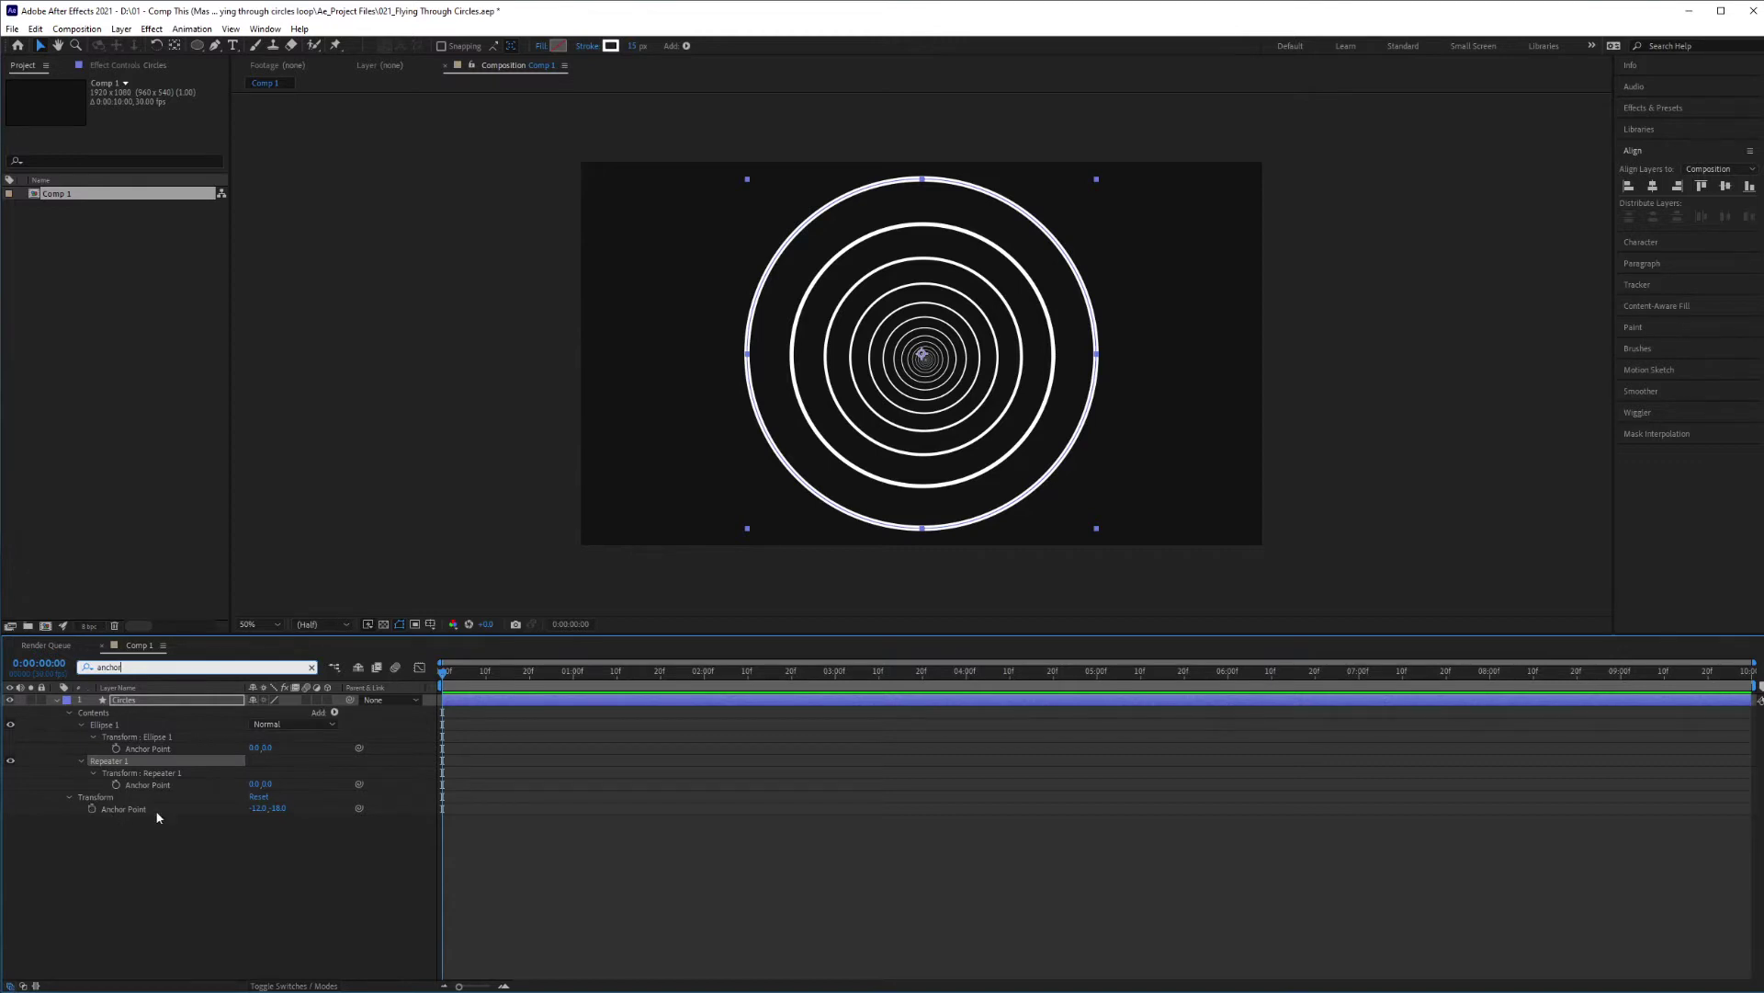
{"action": "left_click", "coordinate": [259, 809]}
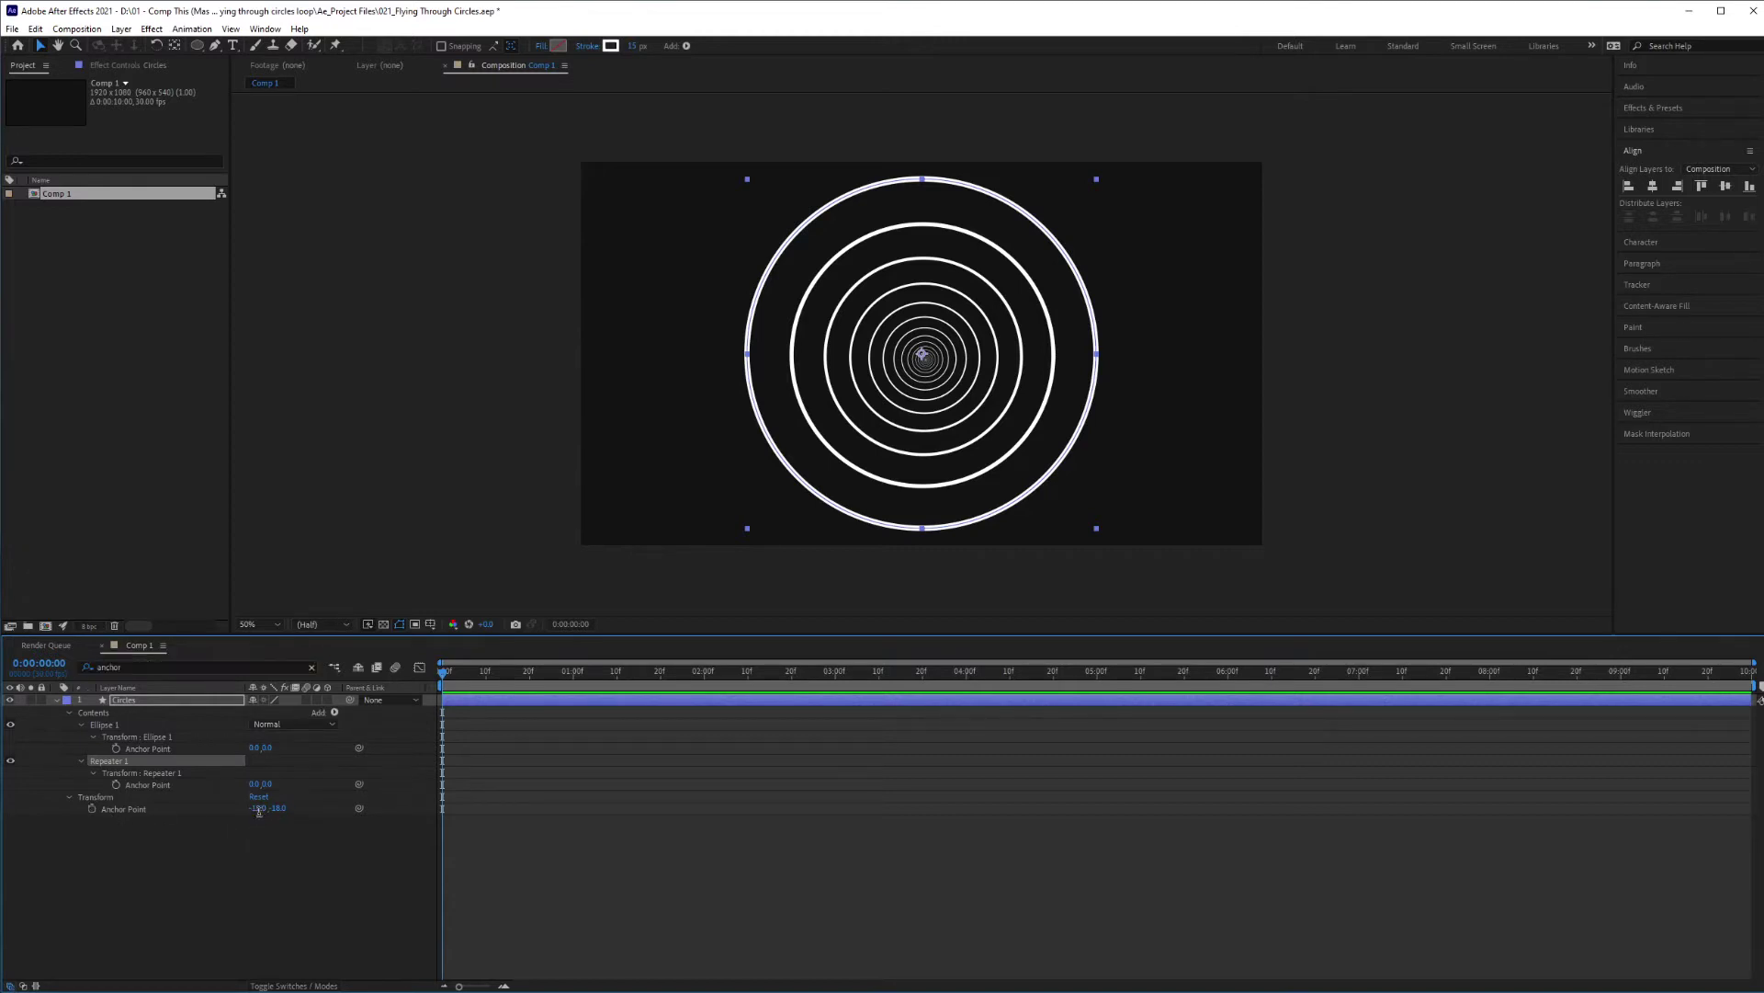
{"action": "type", "text": "0"}
{"action": "key", "text": "Return"}
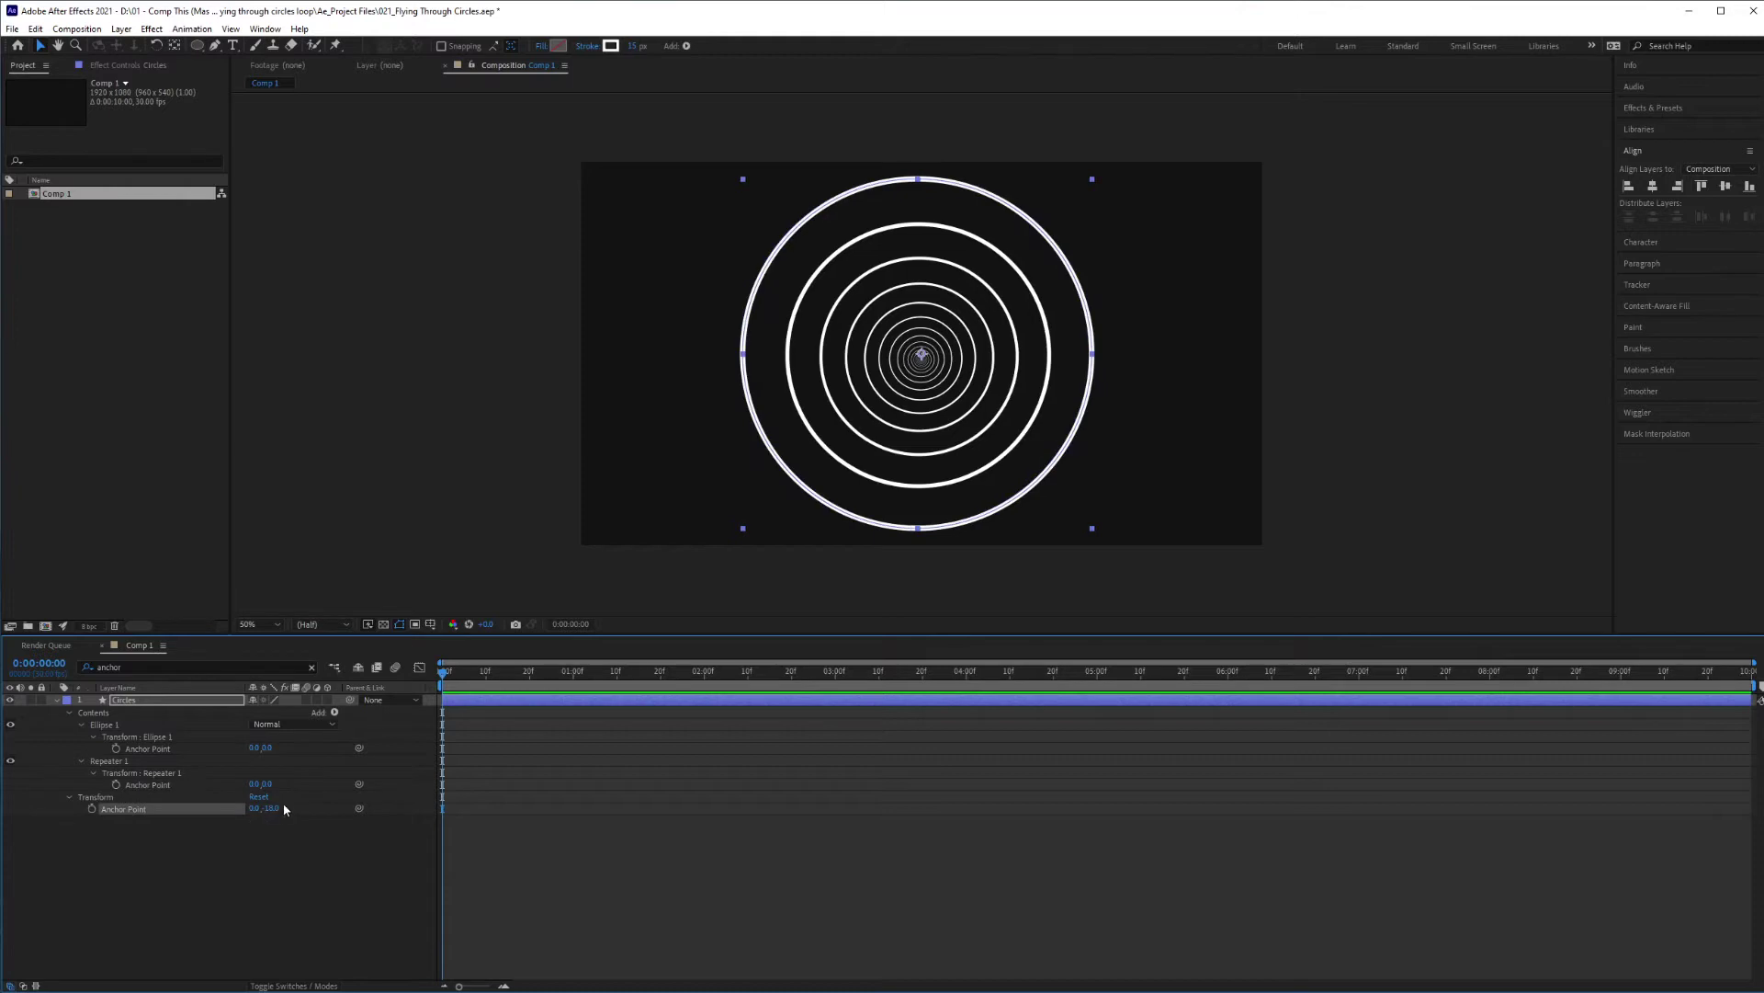
{"action": "left_click", "coordinate": [273, 807]}
{"action": "type", "text": "0"}
{"action": "key", "text": "Return"}
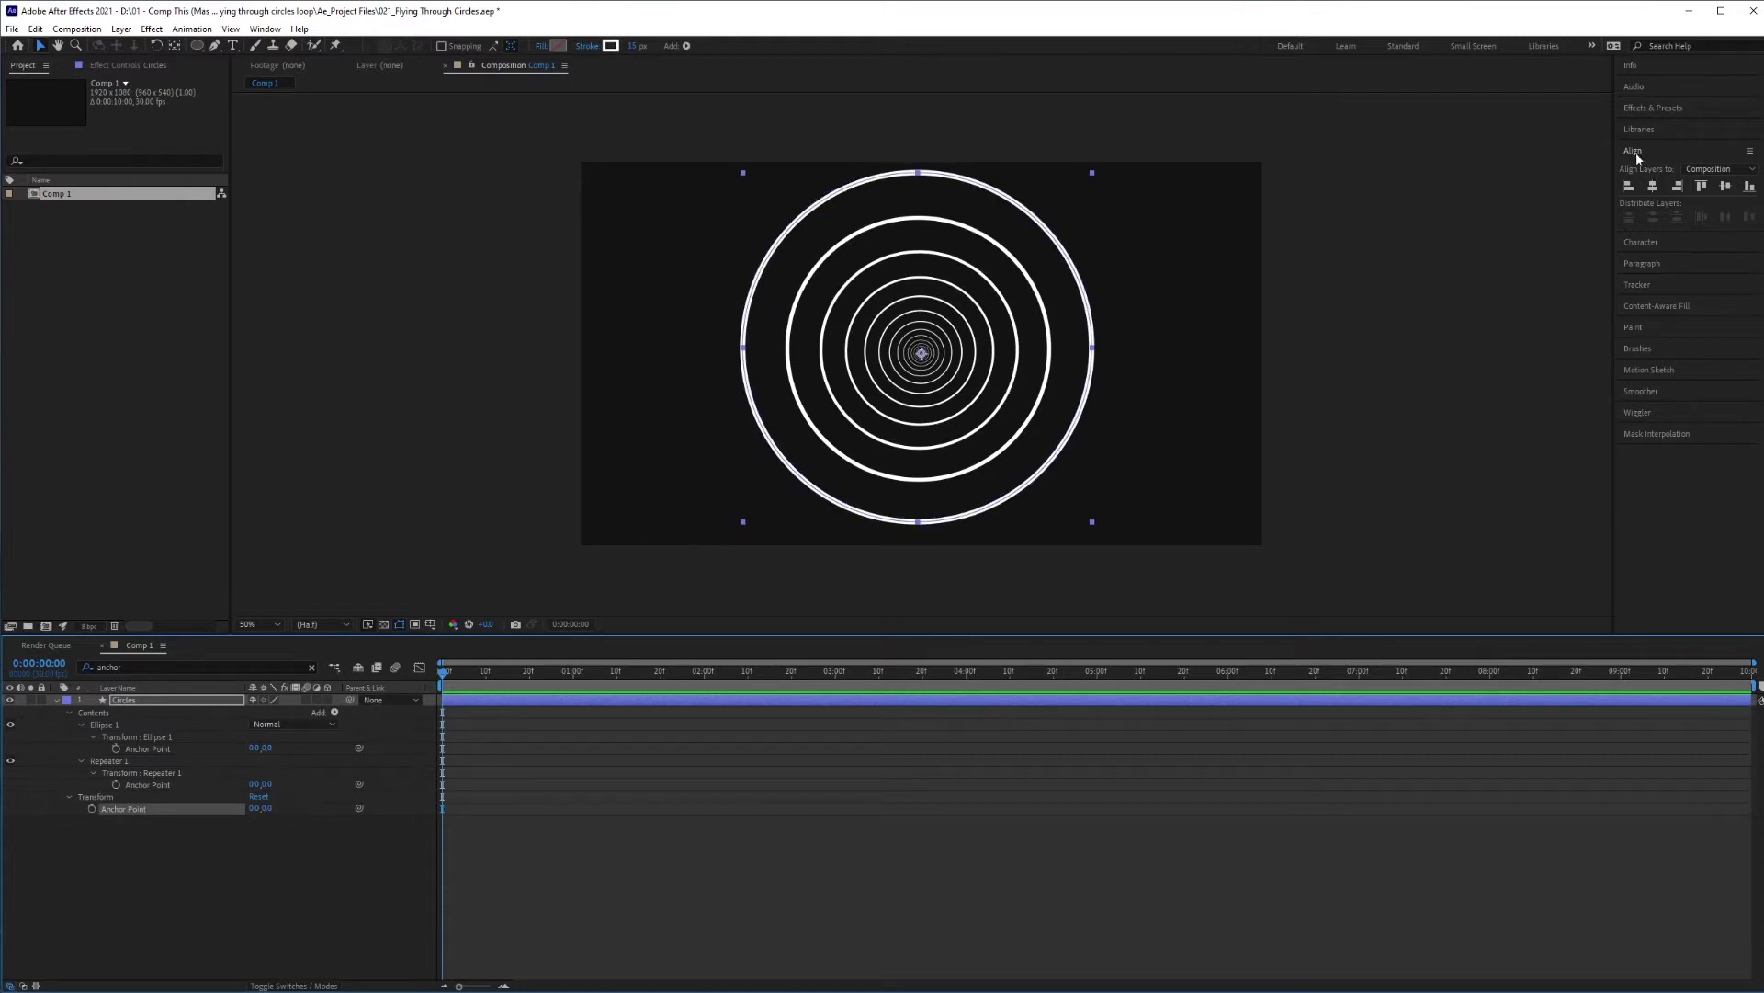
{"action": "left_click", "coordinate": [1652, 186]}
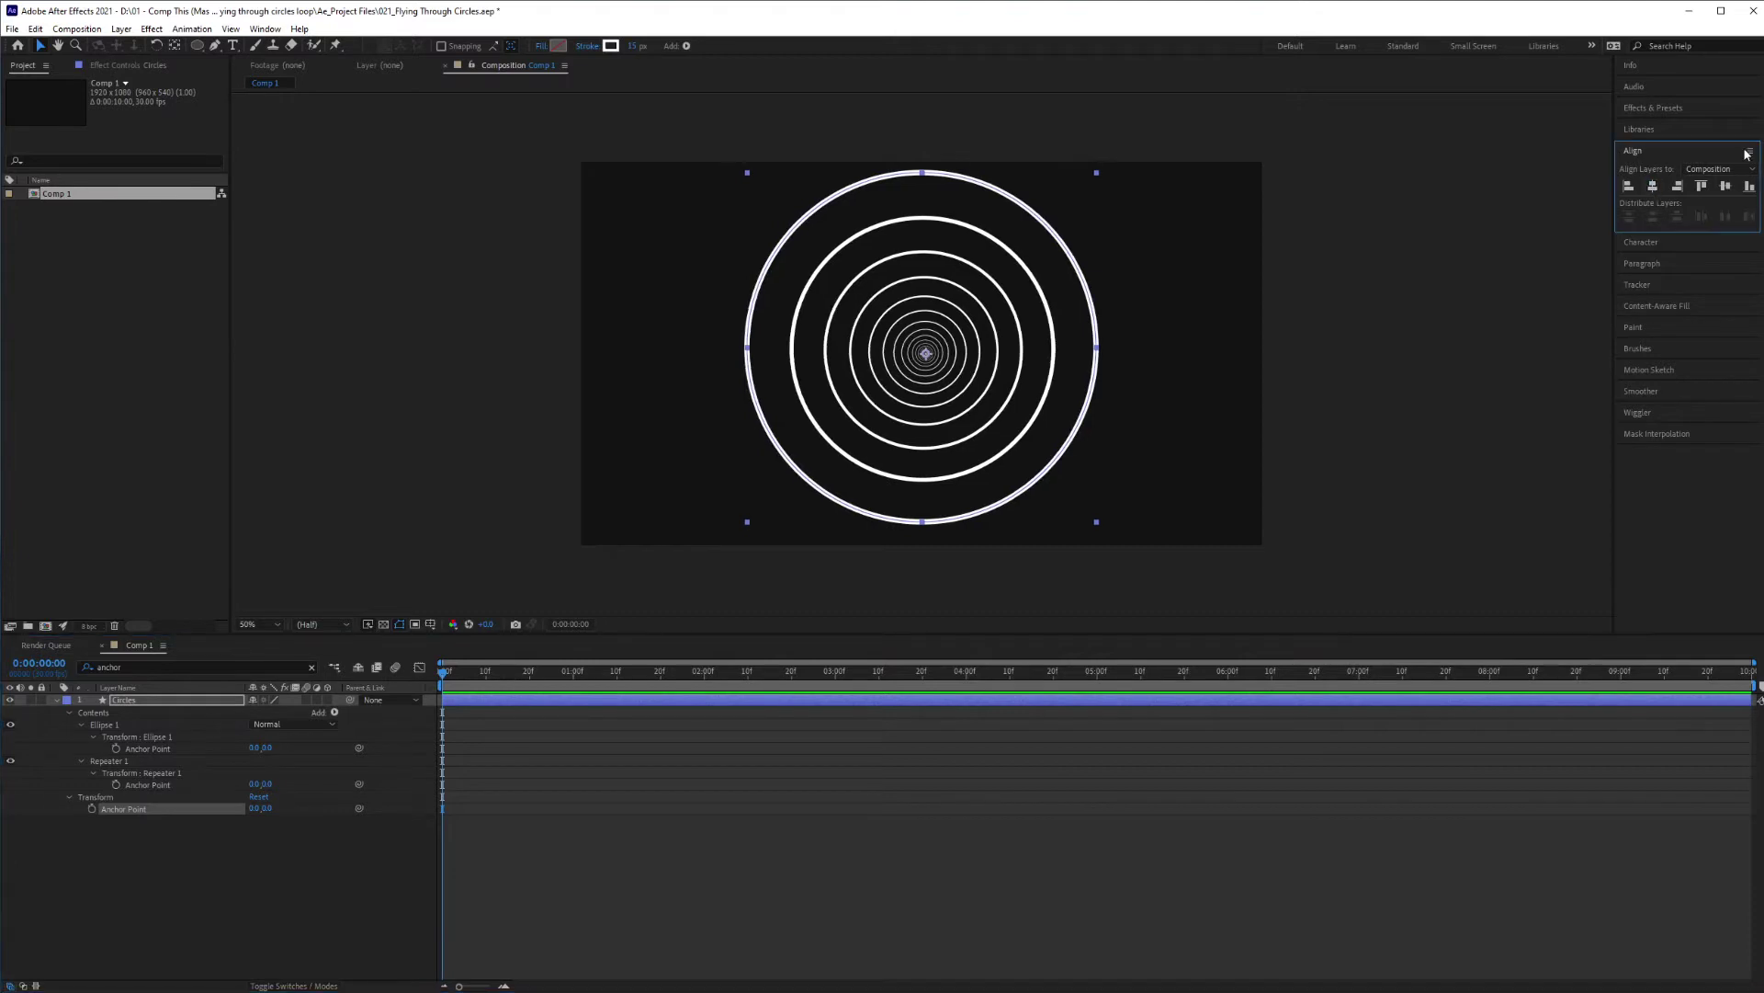
{"action": "left_click", "coordinate": [1721, 189]}
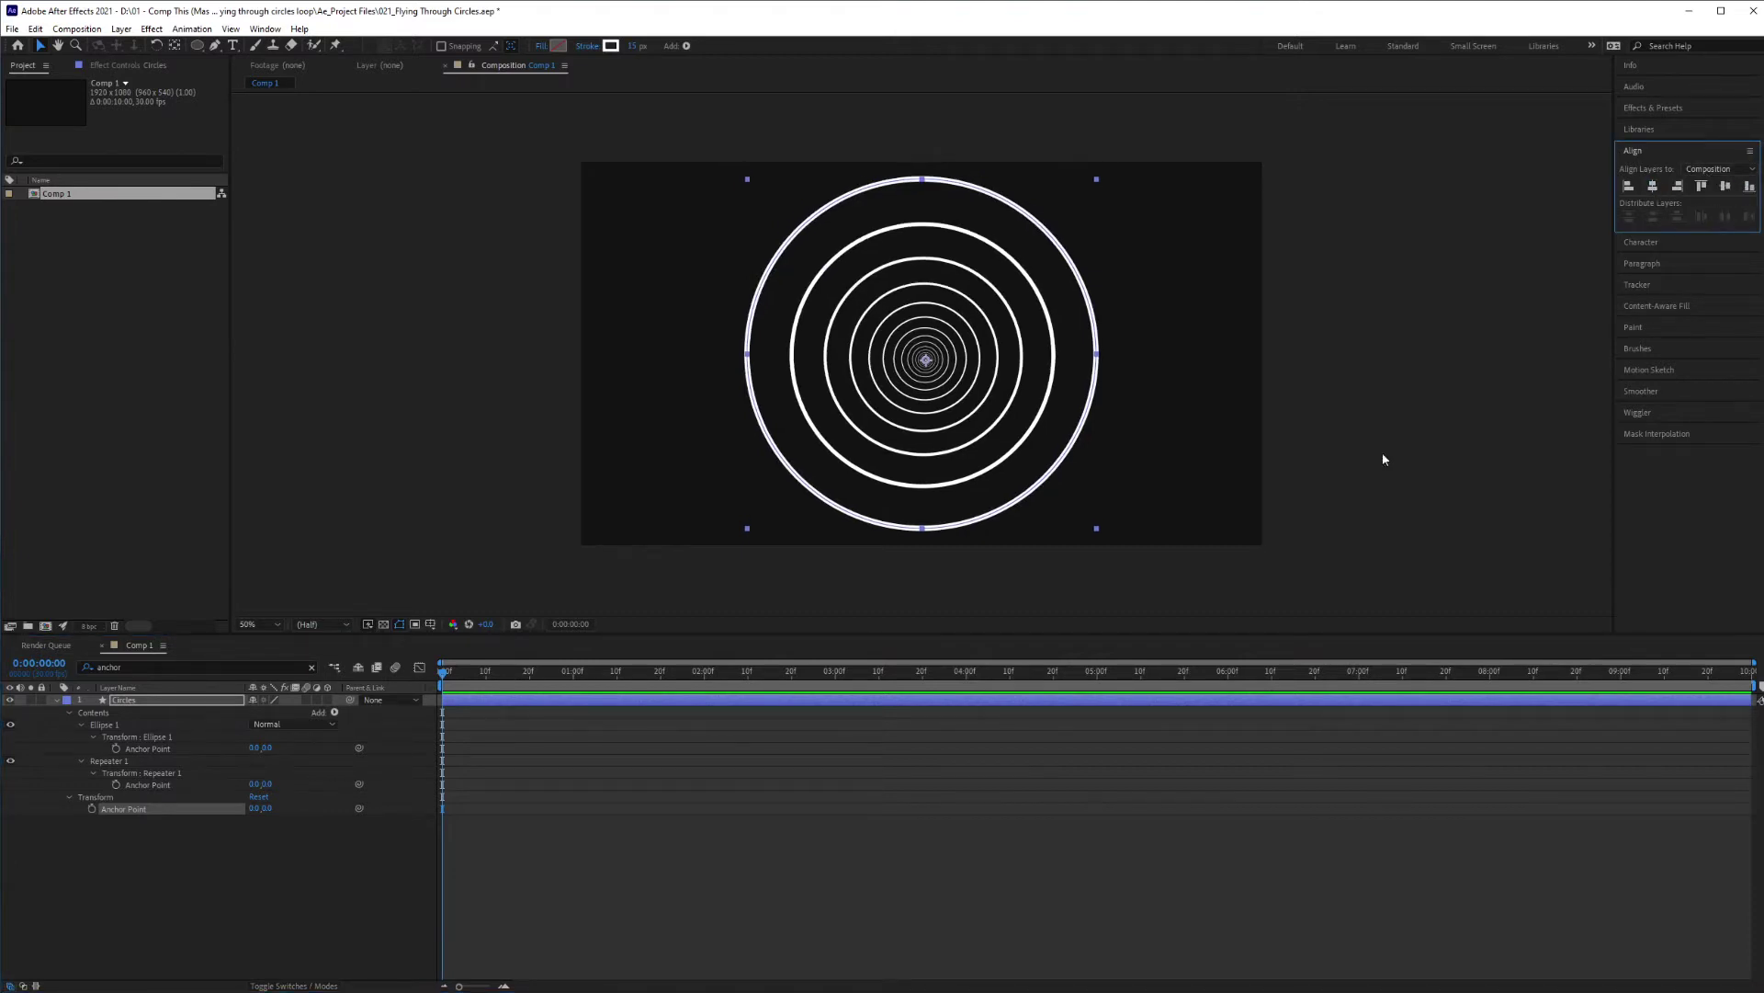
Scale the Circles layer up to 218% so the outer rings extend past the frame
{"action": "left_click", "coordinate": [193, 700]}
{"action": "key", "text": "s"}
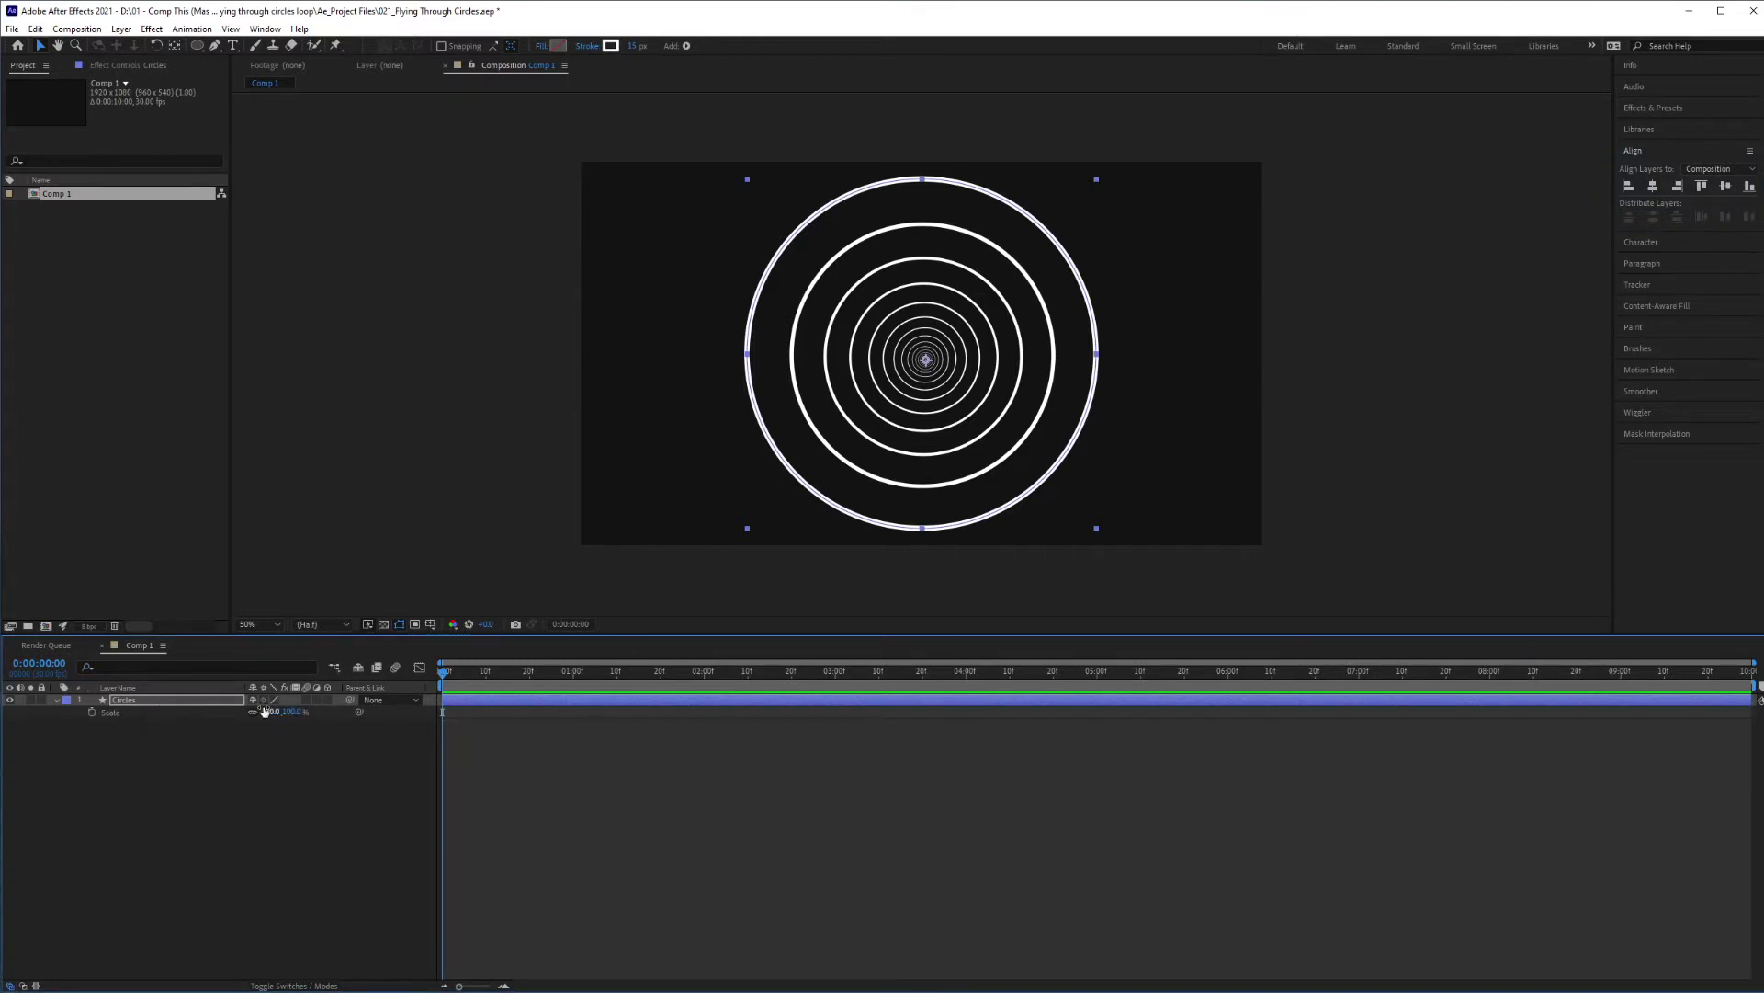
{"action": "left_click_drag", "start_coordinate": [265, 711], "coordinate": [470, 688]}
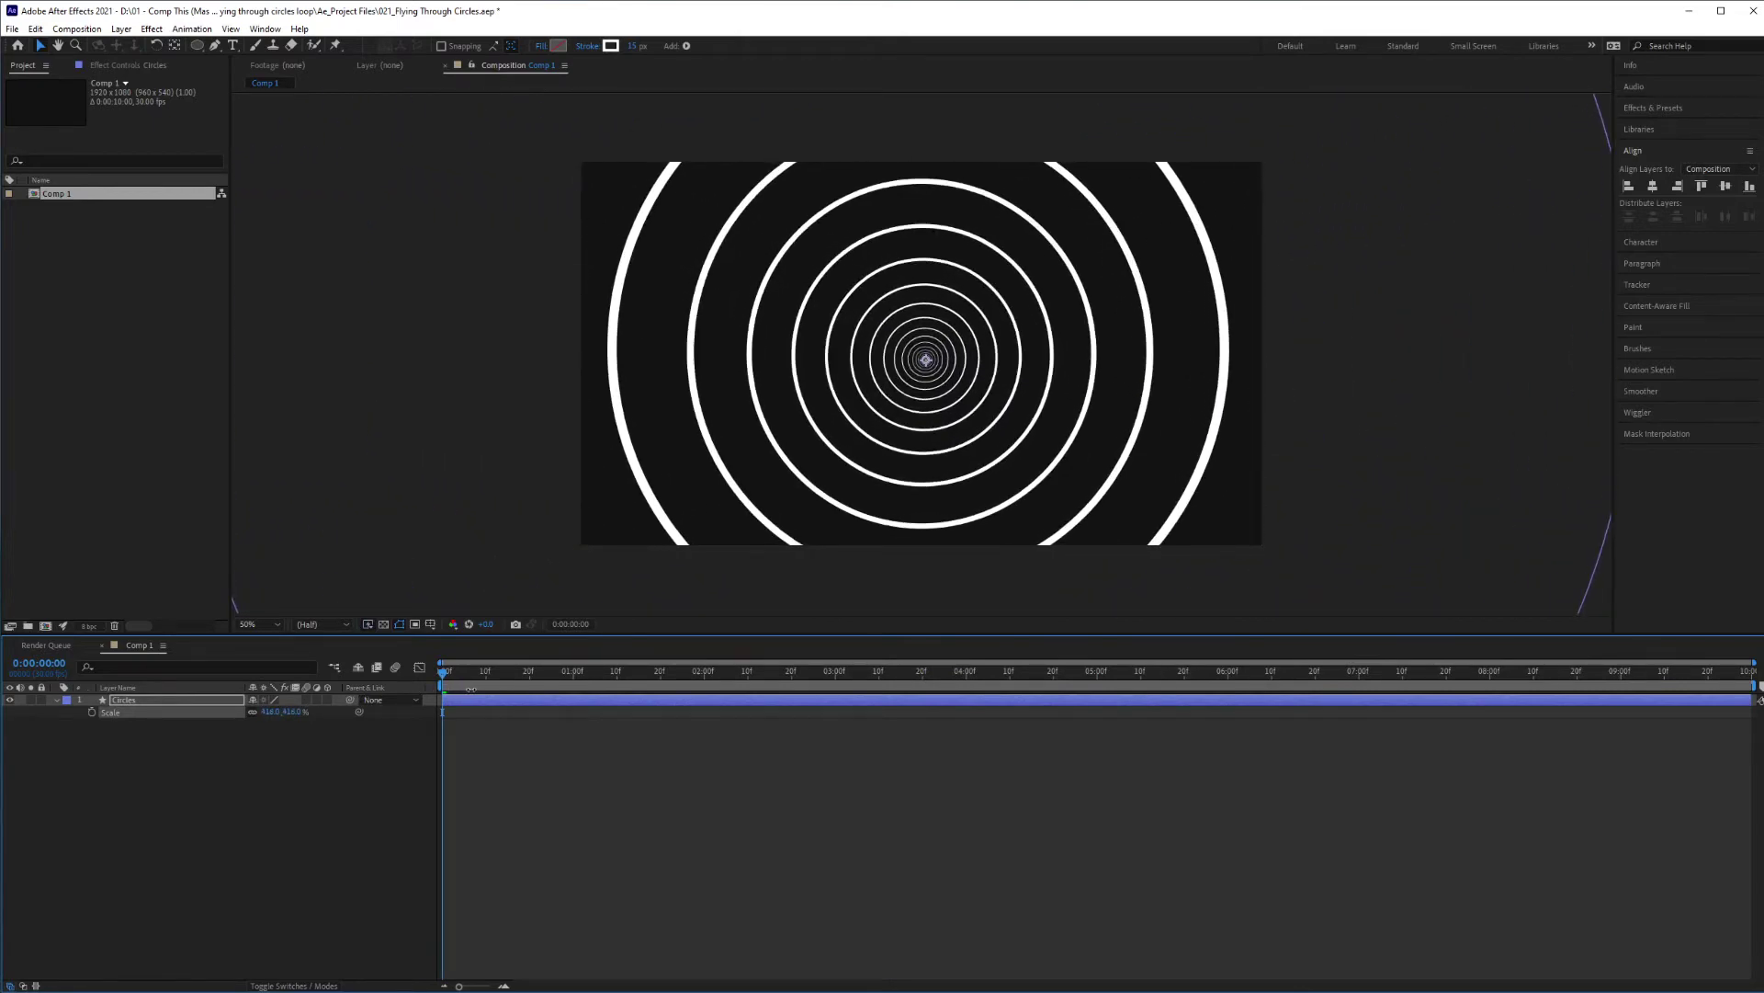
{"action": "key", "text": "ctrl+alt+Home"}
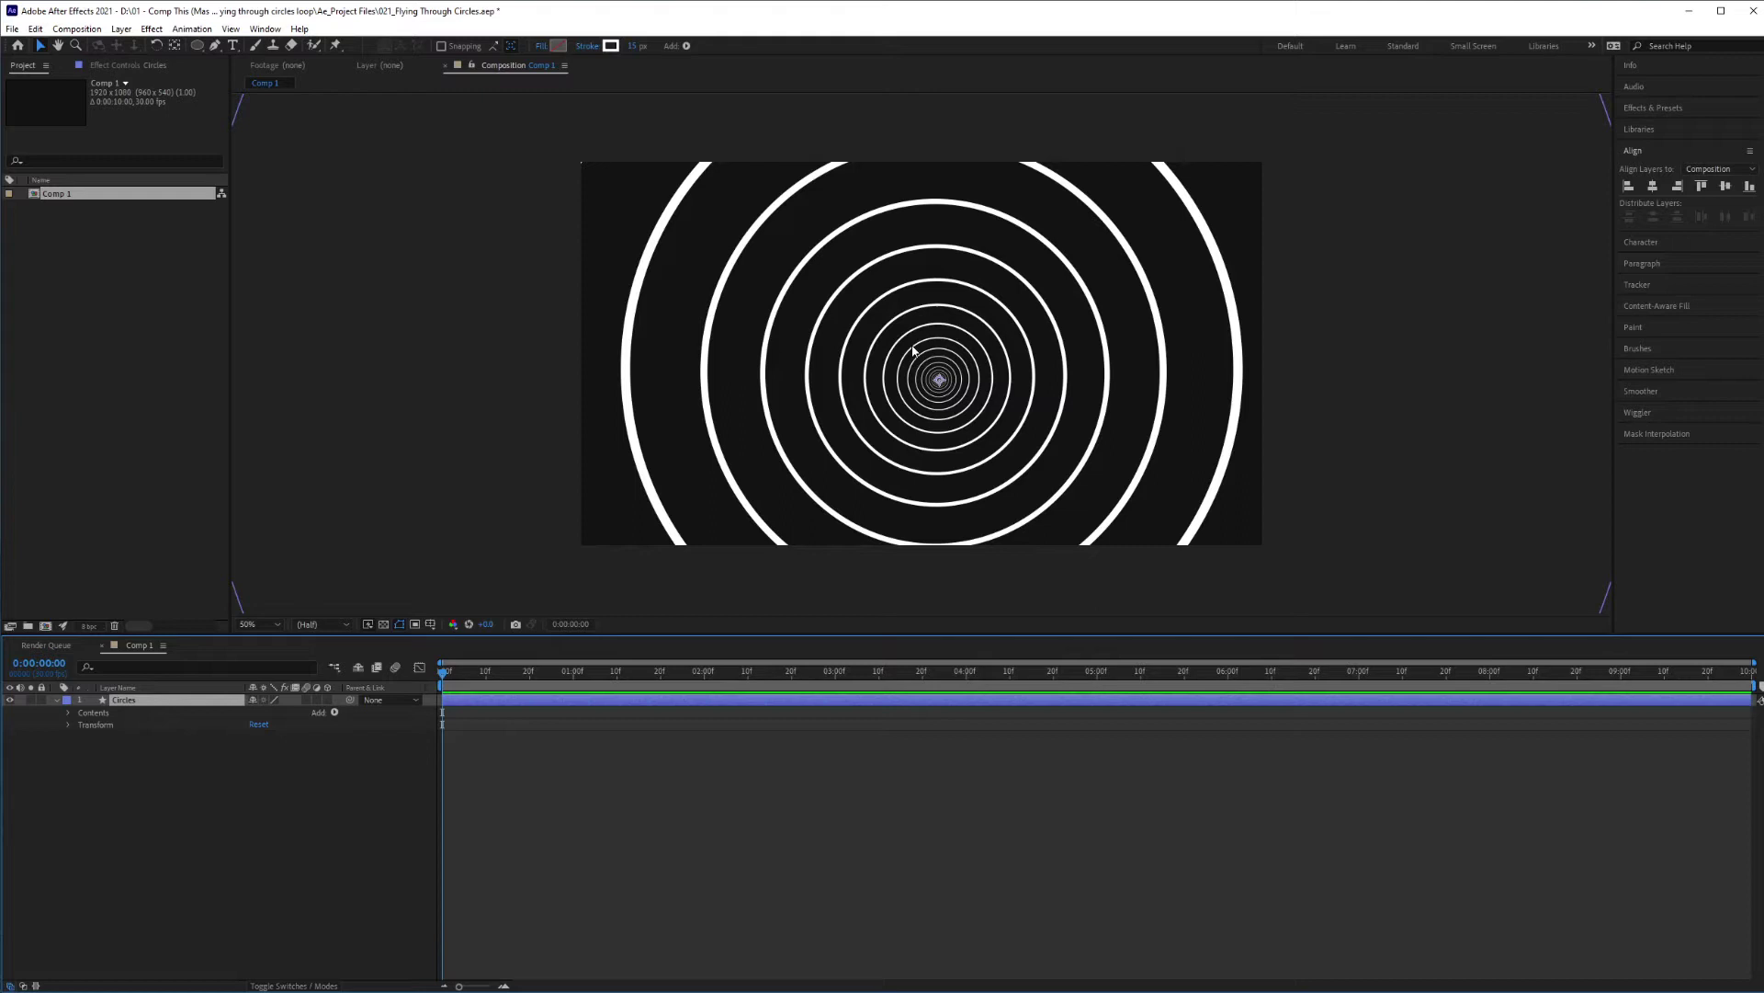
Set Ellipse 1 Position to 0,0 and centre the Circles layer at 960, 540
{"action": "left_click", "coordinate": [135, 664]}
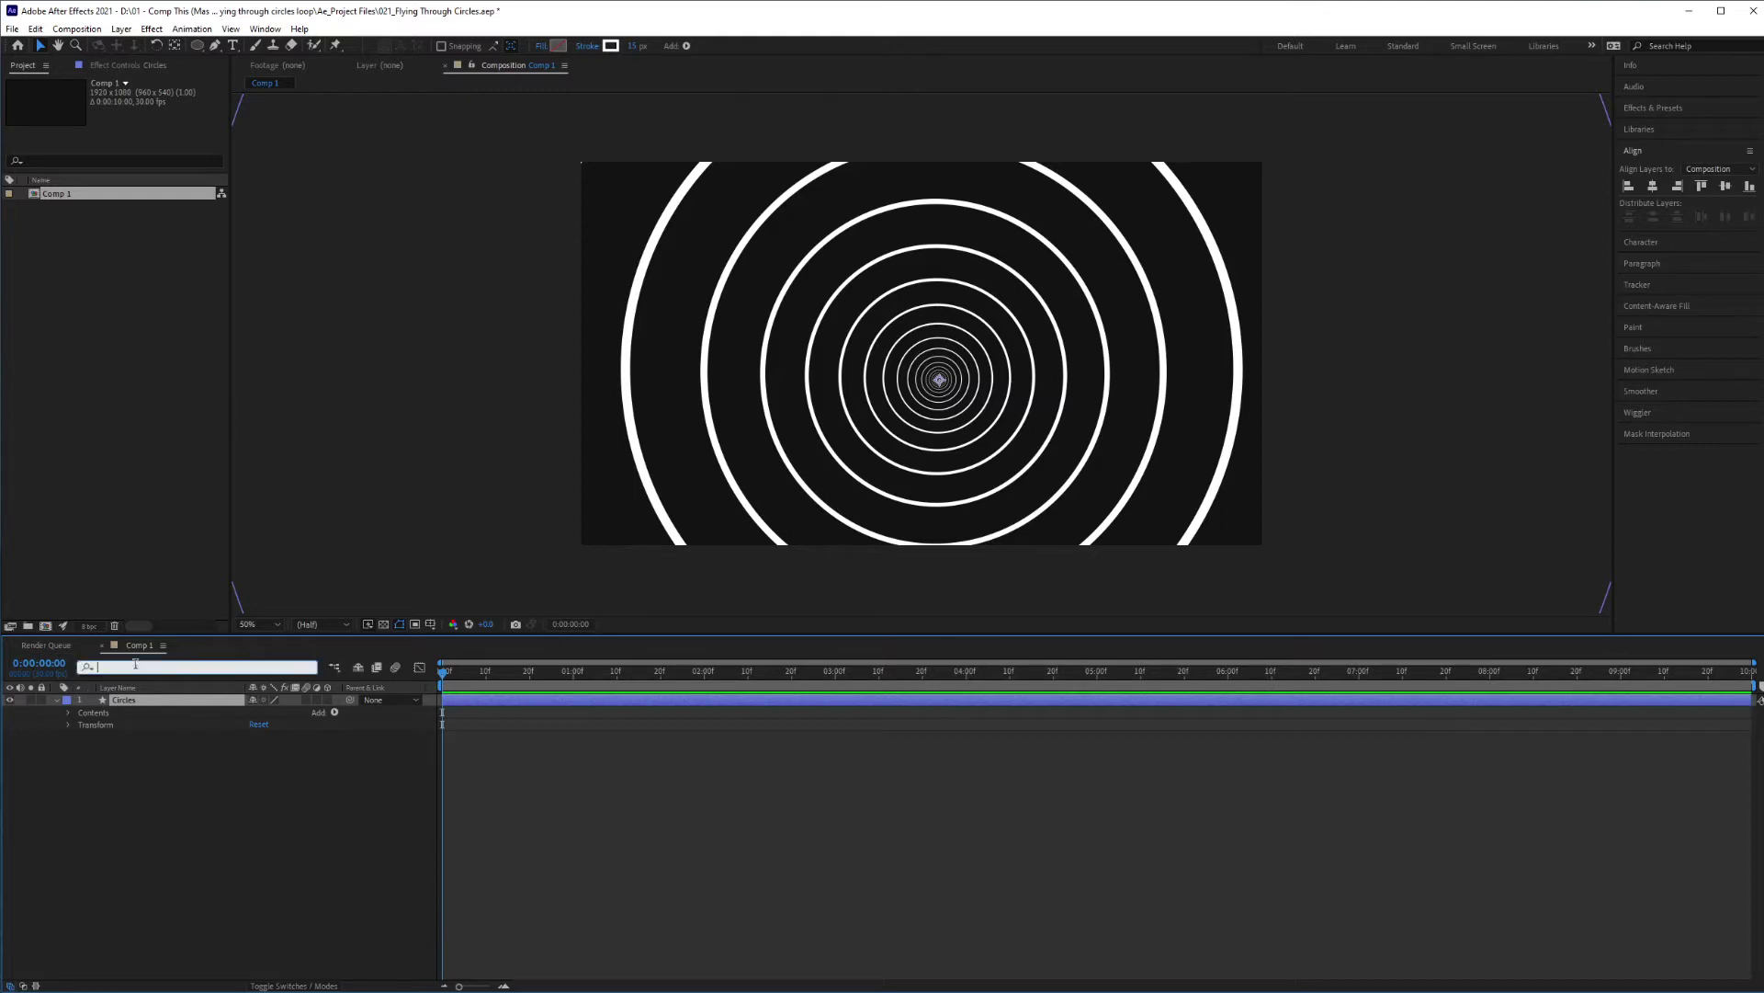
{"action": "type", "text": "posi"}
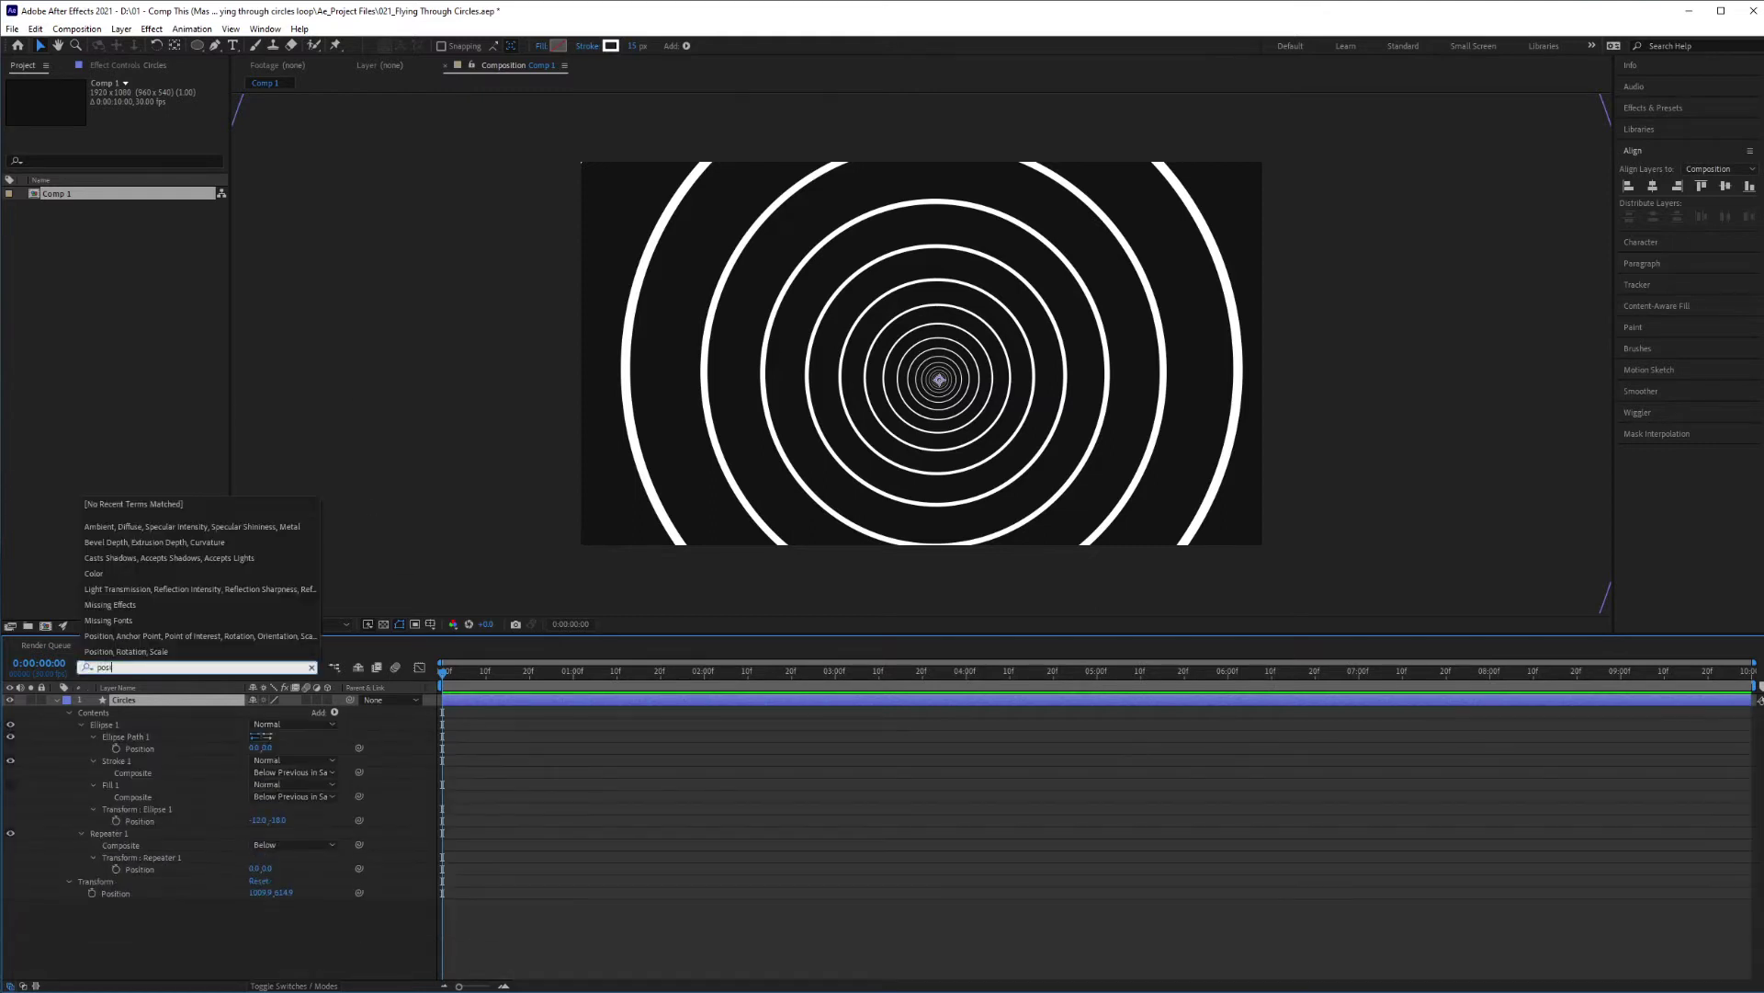
{"action": "type", "text": "tion"}
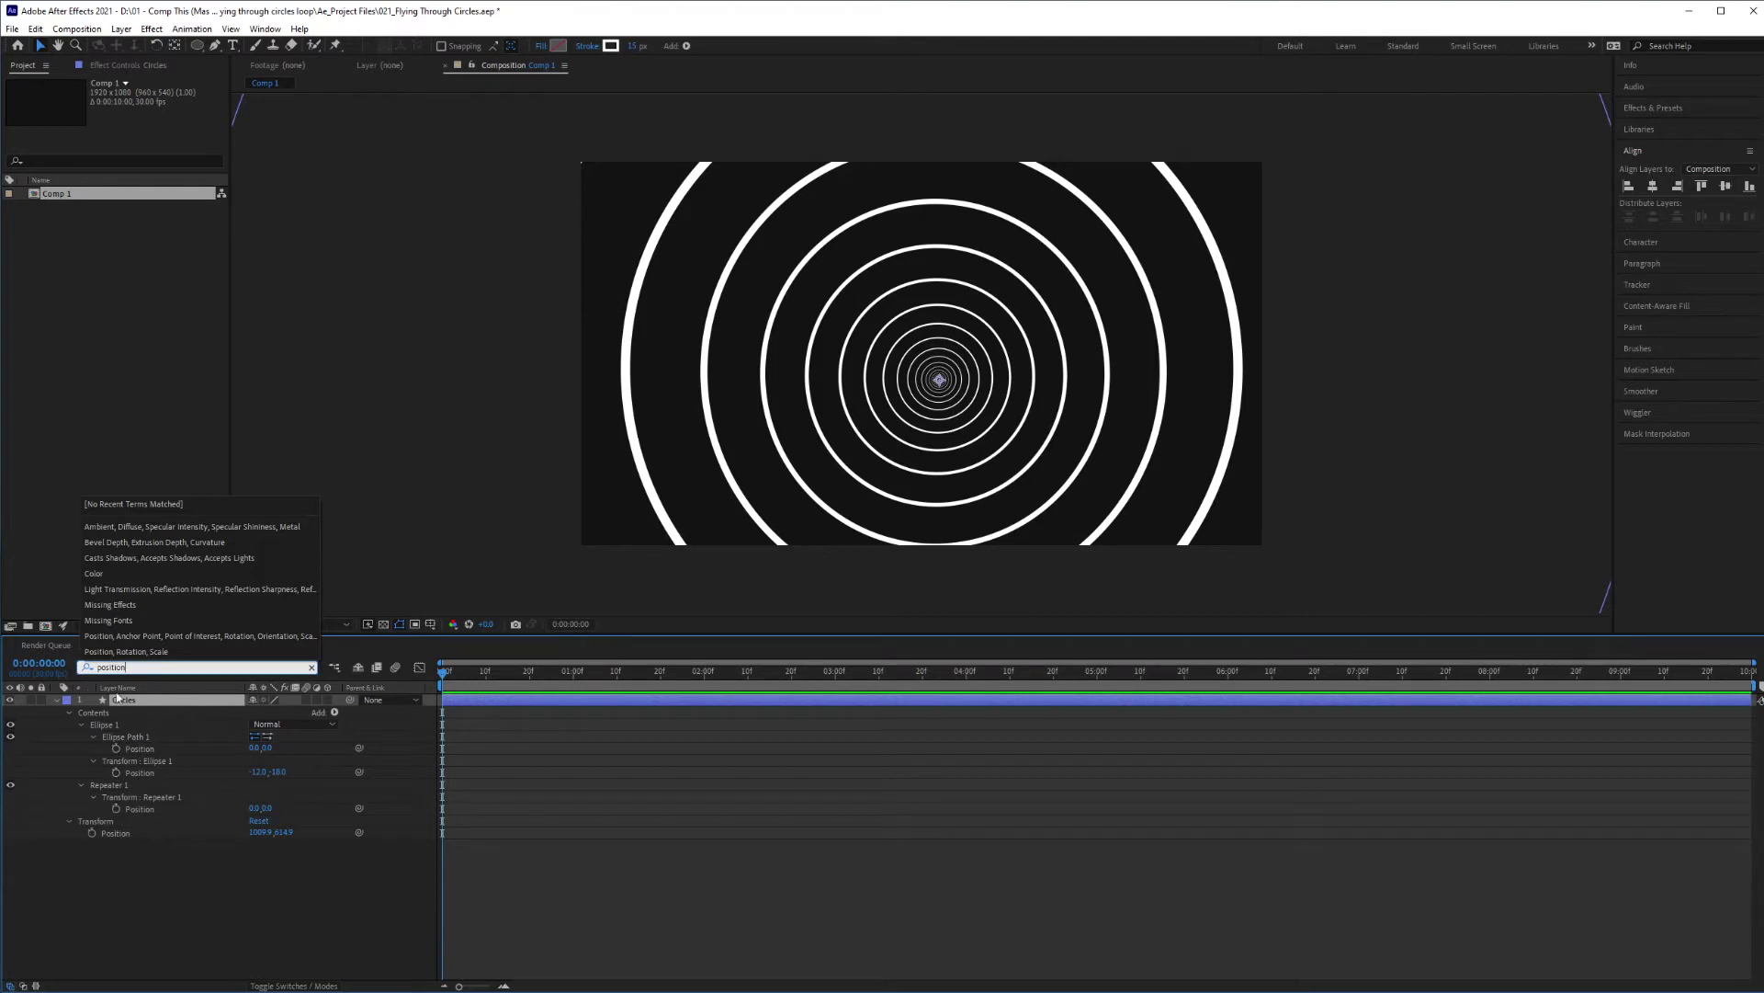
{"action": "key", "text": "Return"}
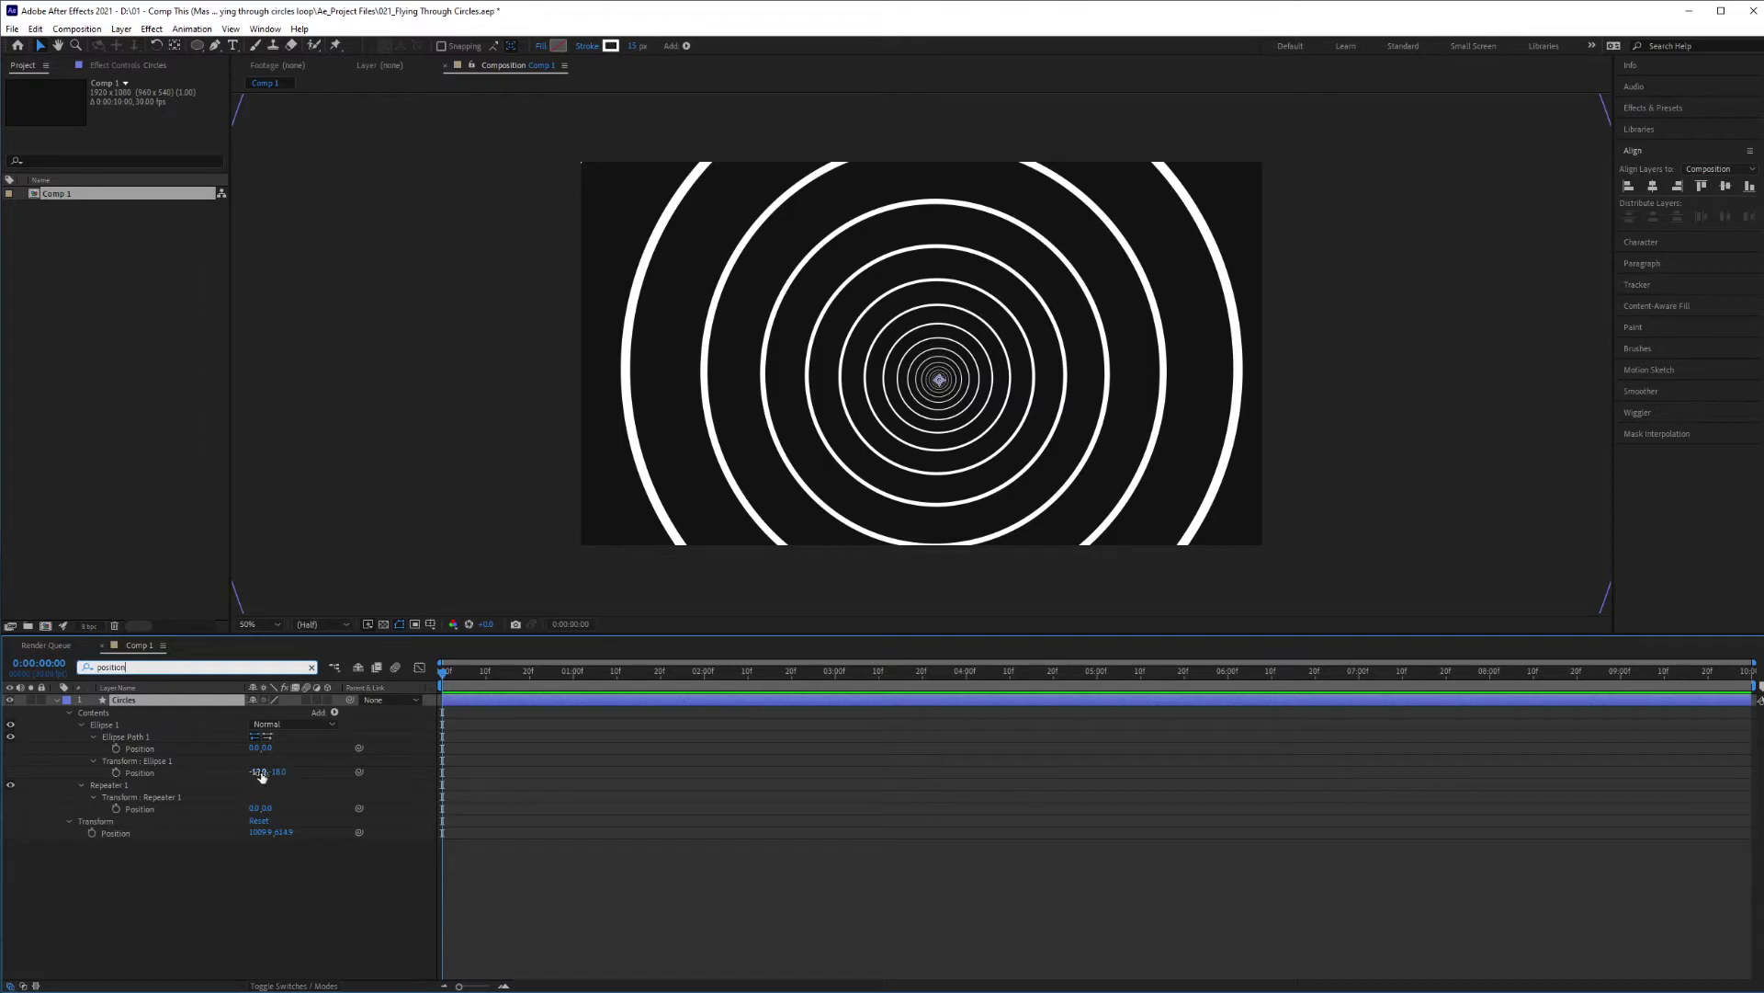
{"action": "left_click", "coordinate": [259, 772]}
{"action": "type", "text": "0"}
{"action": "key", "text": "Return"}
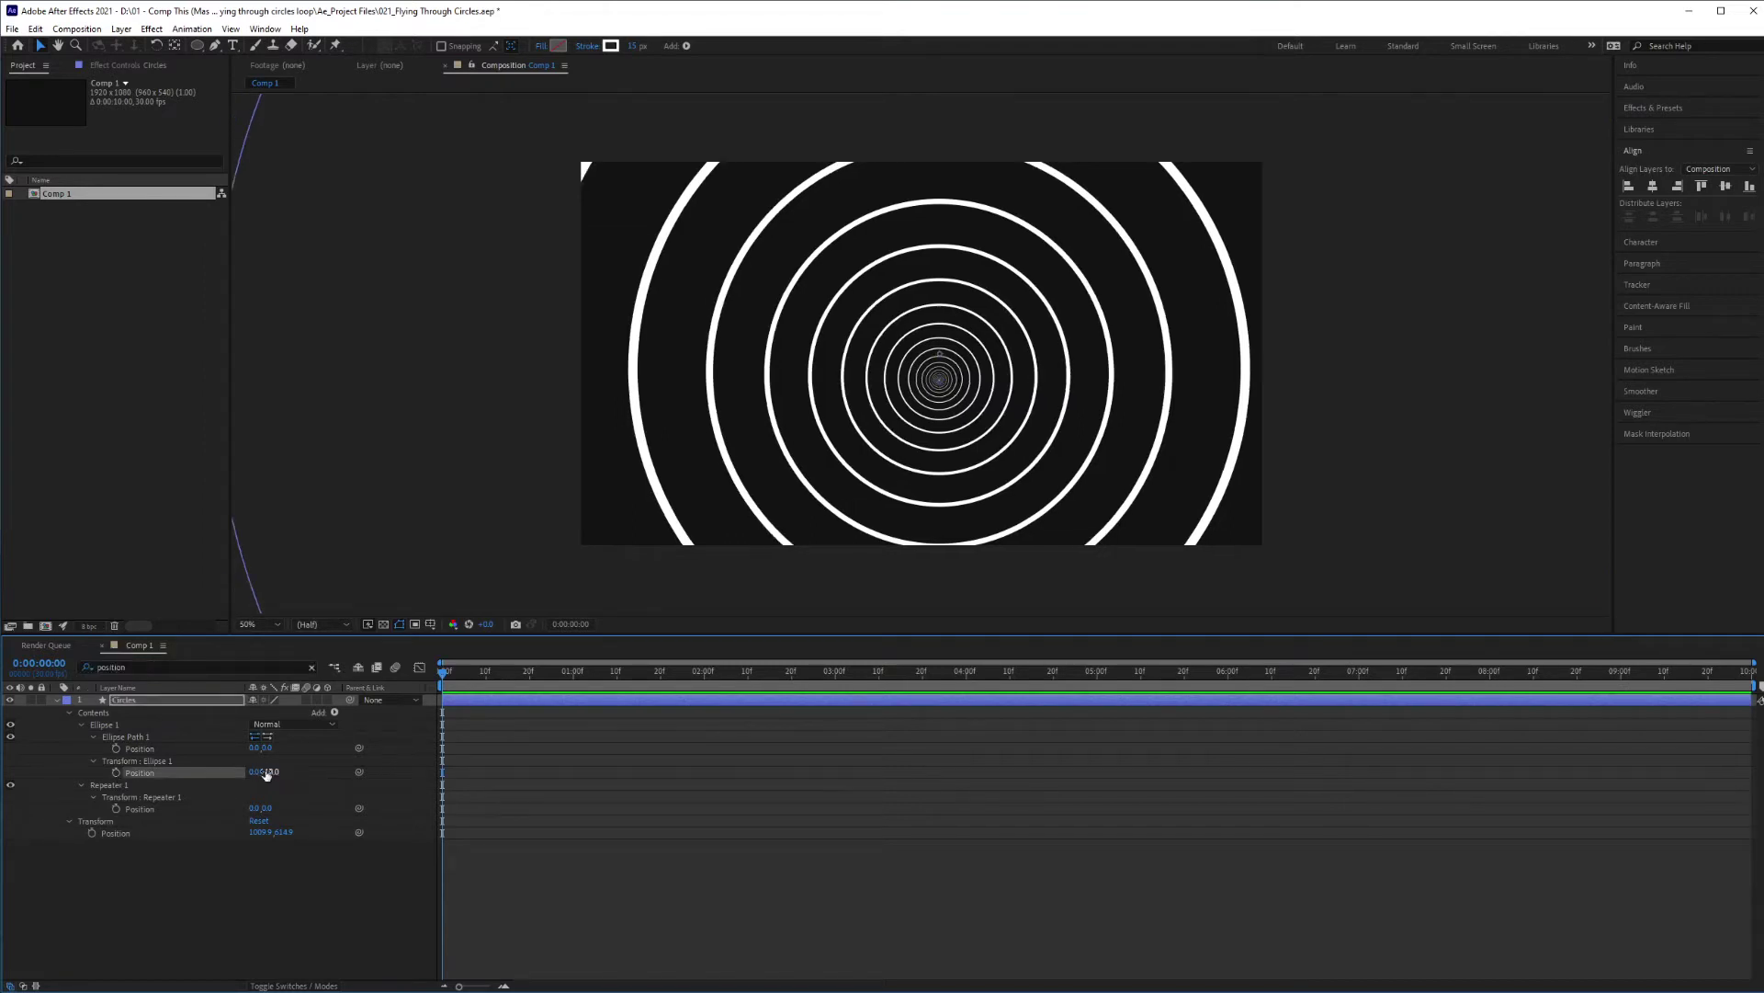
{"action": "left_click", "coordinate": [273, 771]}
{"action": "type", "text": "0"}
{"action": "key", "text": "Return"}
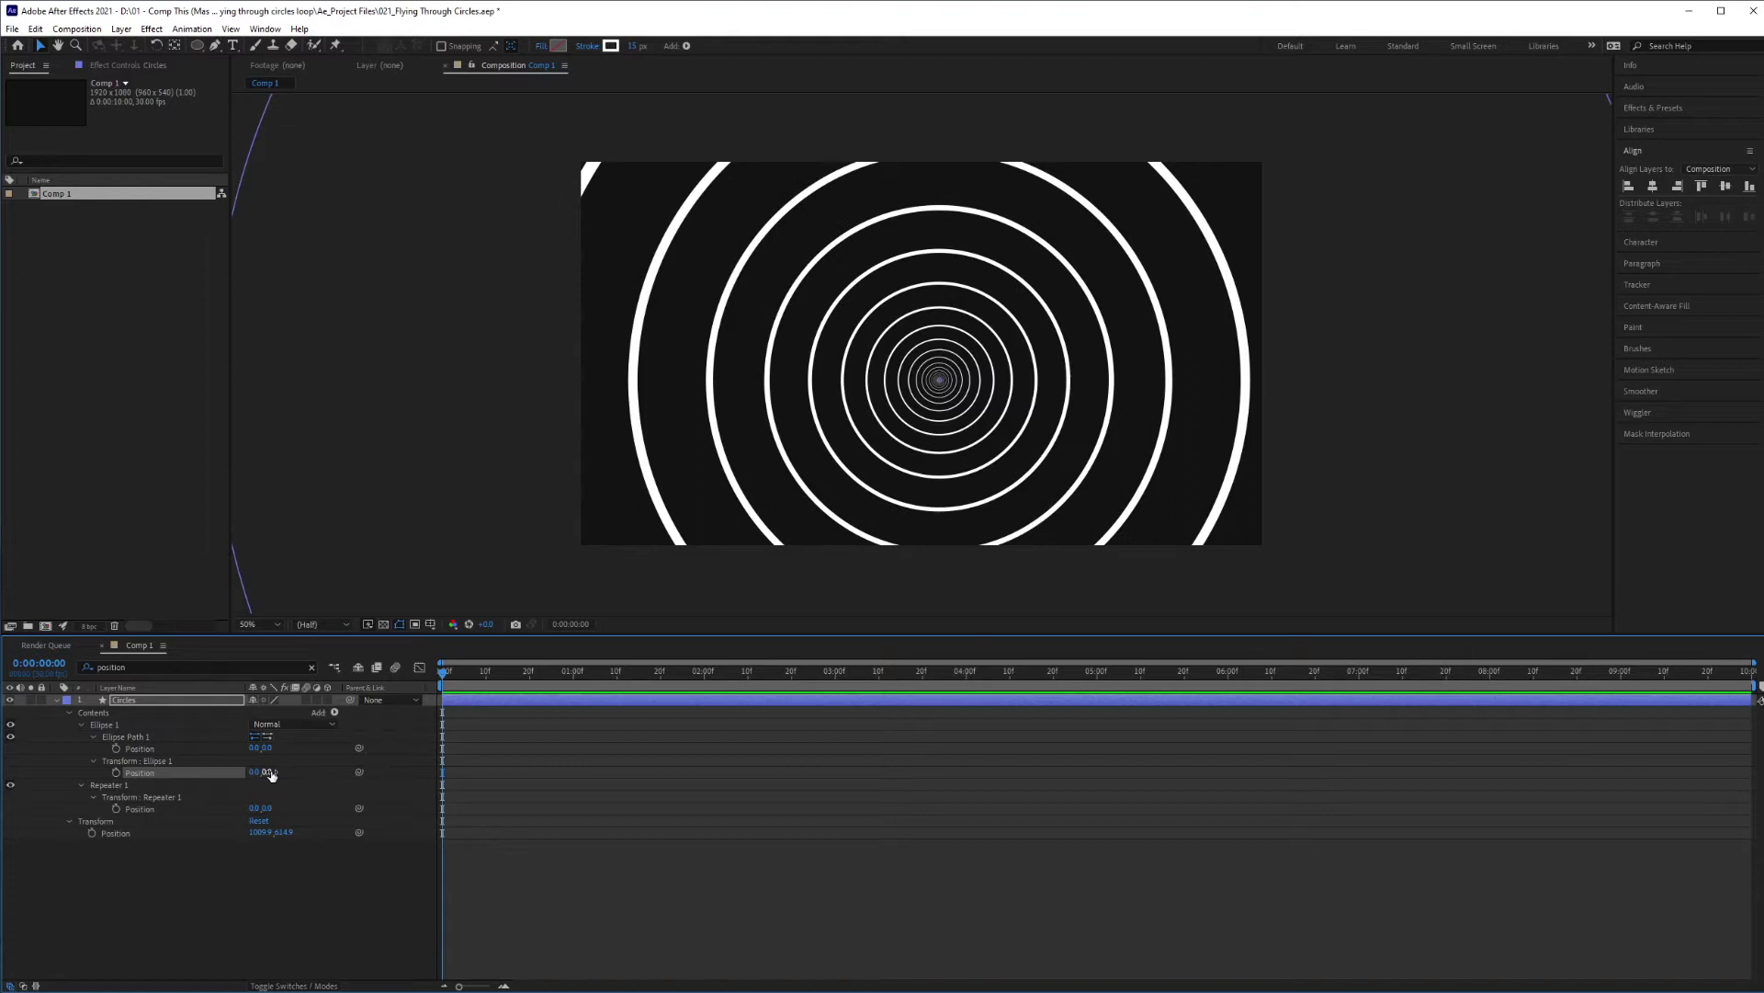
{"action": "left_click", "coordinate": [1654, 187]}
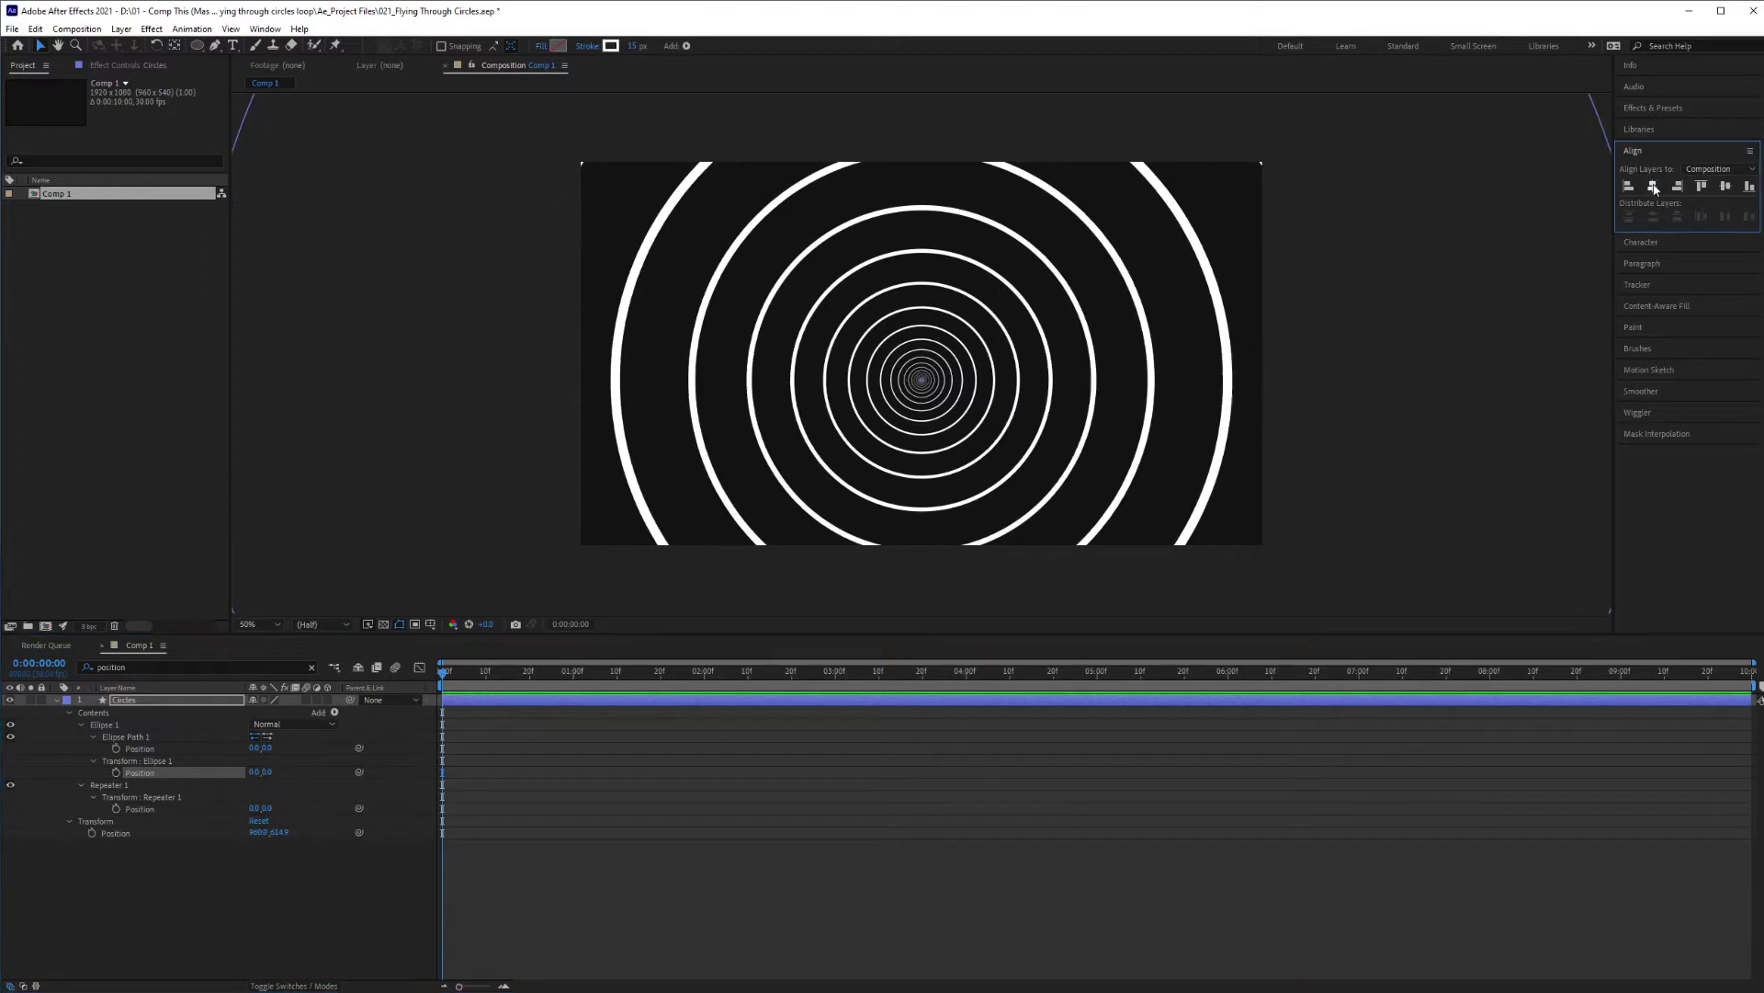
{"action": "left_click", "coordinate": [1726, 186]}
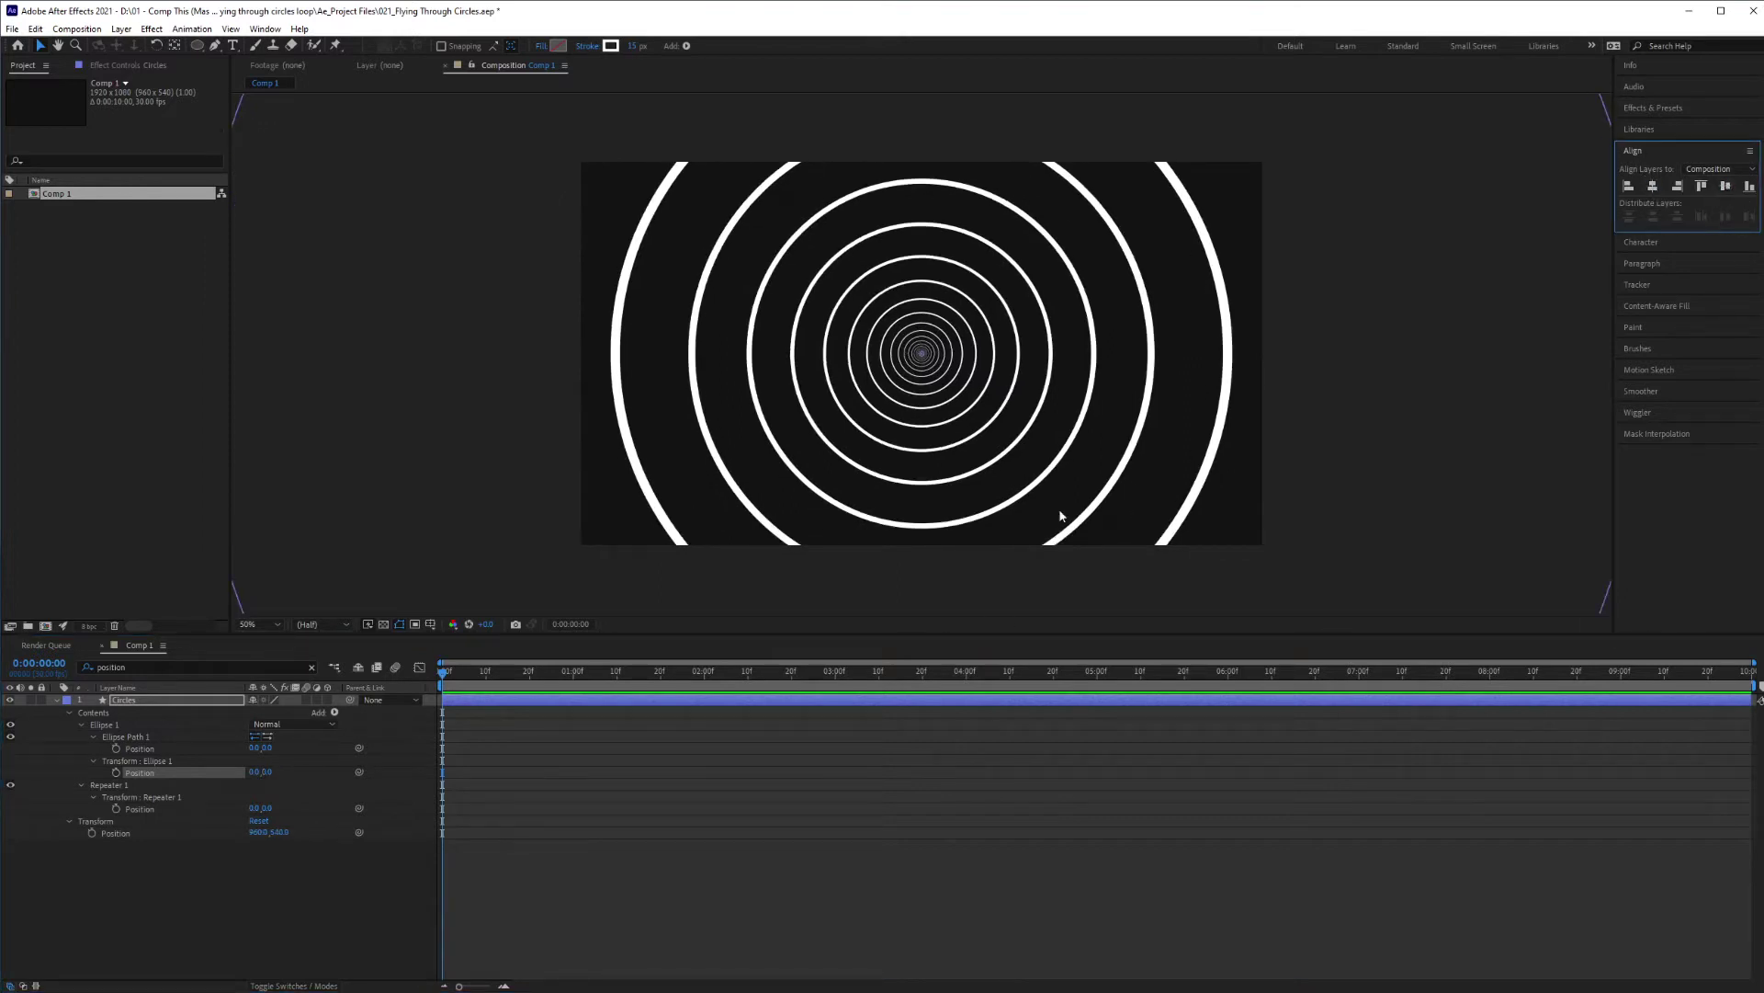
Give the Repeater 1 Offset property the expression time*-1
{"action": "left_click", "coordinate": [312, 668]}
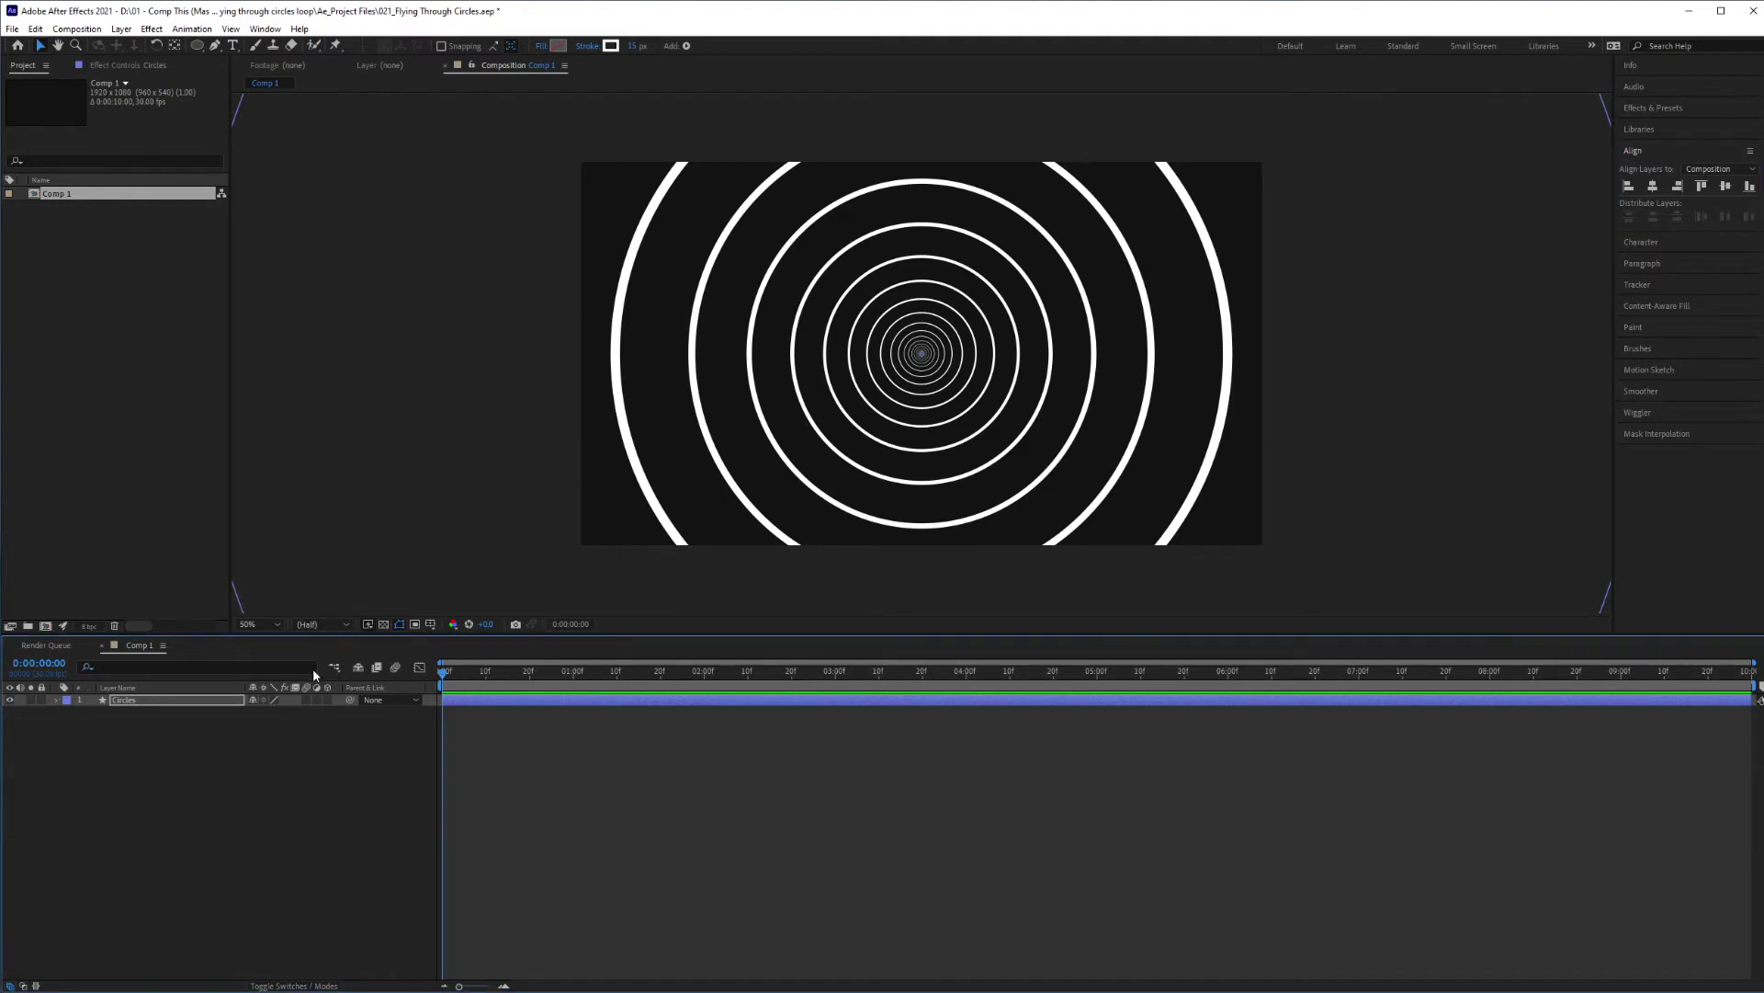
{"action": "left_click", "coordinate": [56, 700]}
{"action": "left_click", "coordinate": [68, 713]}
{"action": "left_click", "coordinate": [80, 736]}
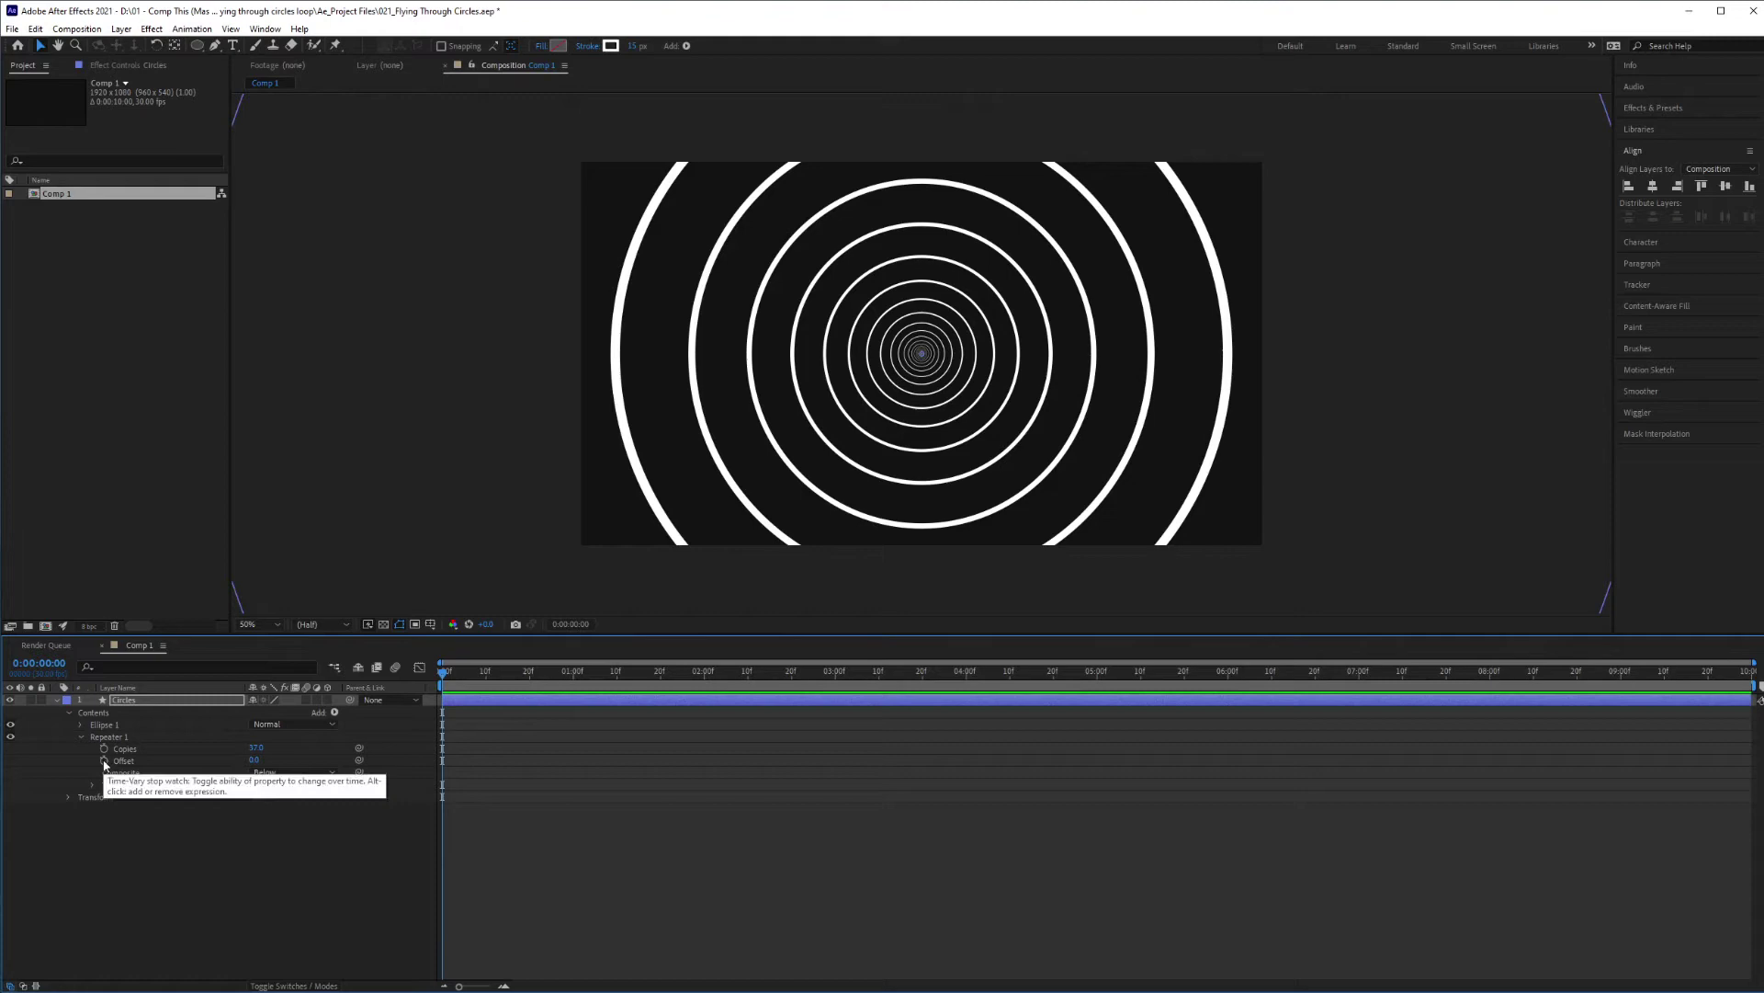
{"action": "left_click", "coordinate": [105, 762], "text": "alt"}
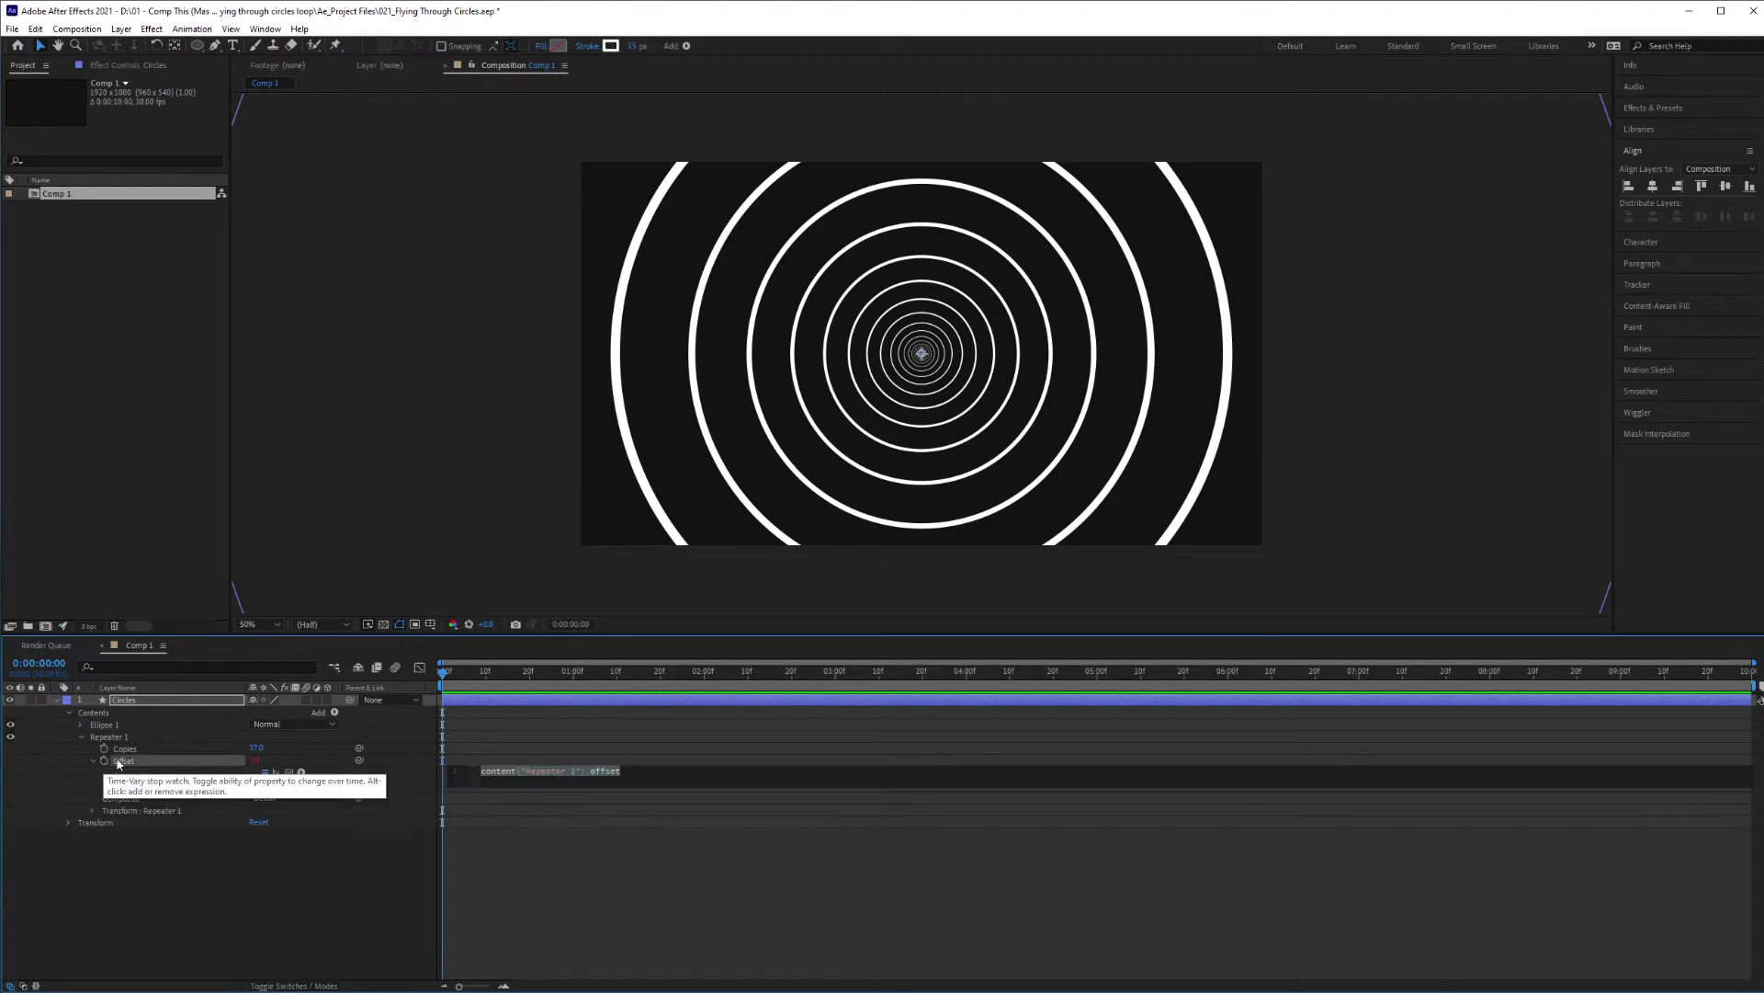
{"action": "key", "text": "BackSpace"}
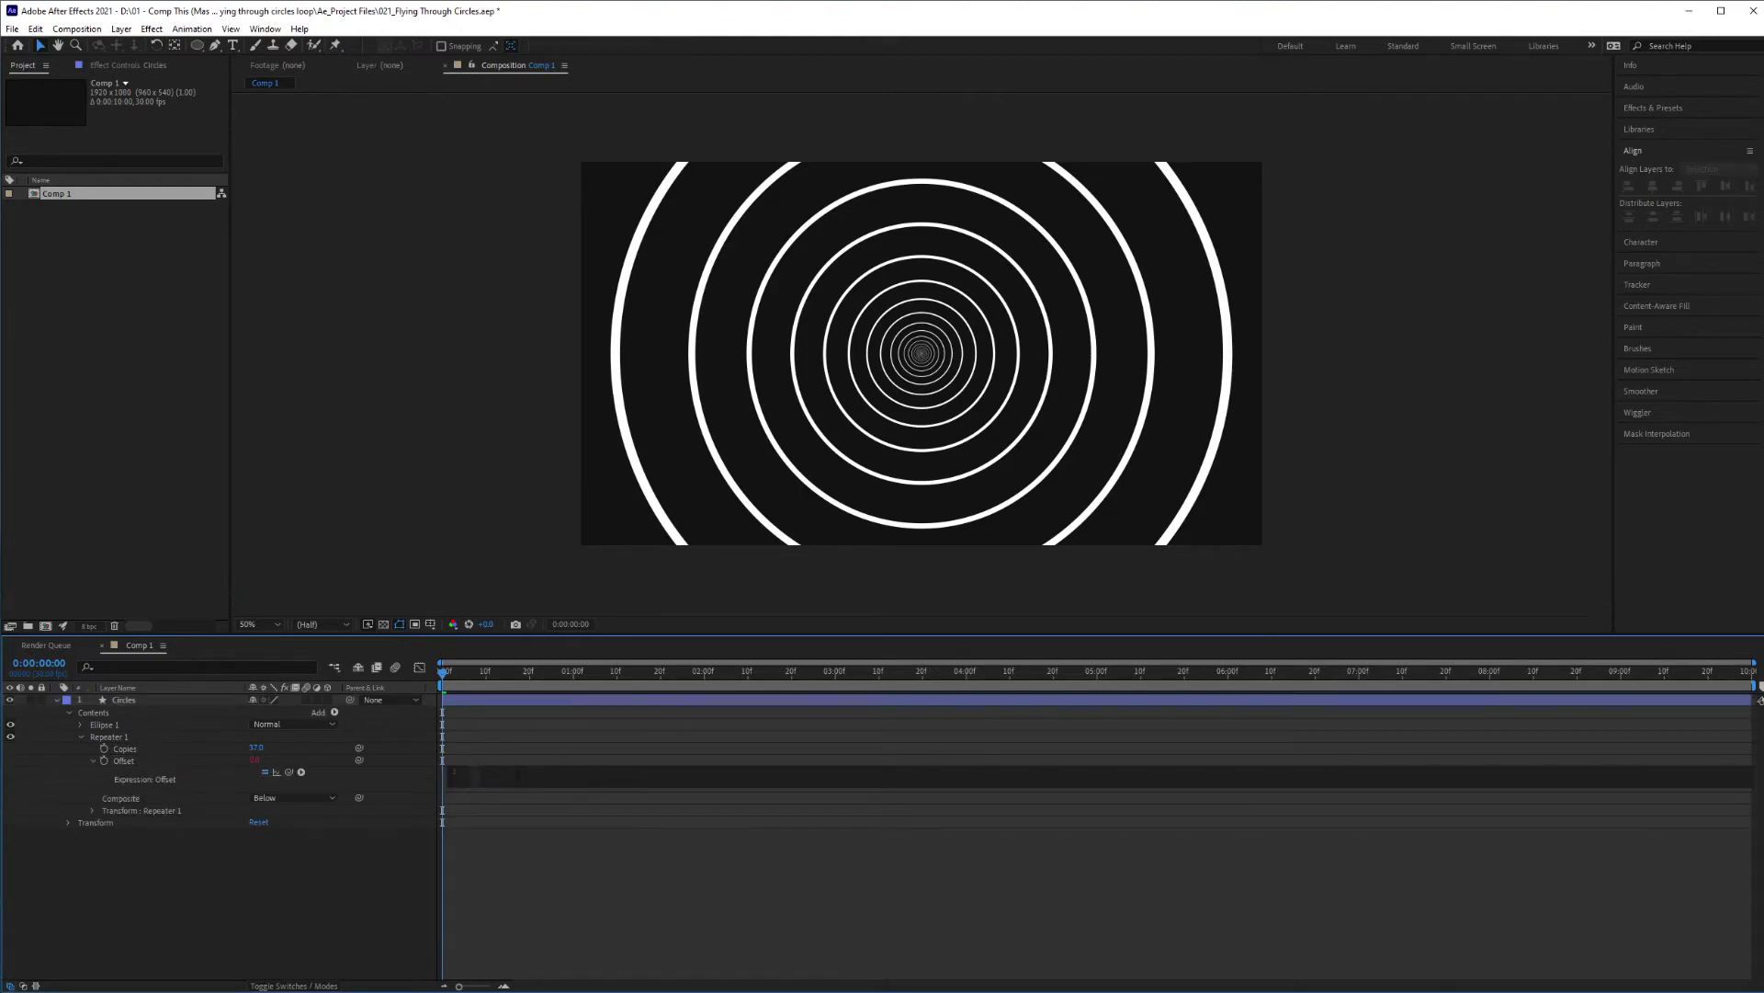
{"action": "type", "text": "time"}
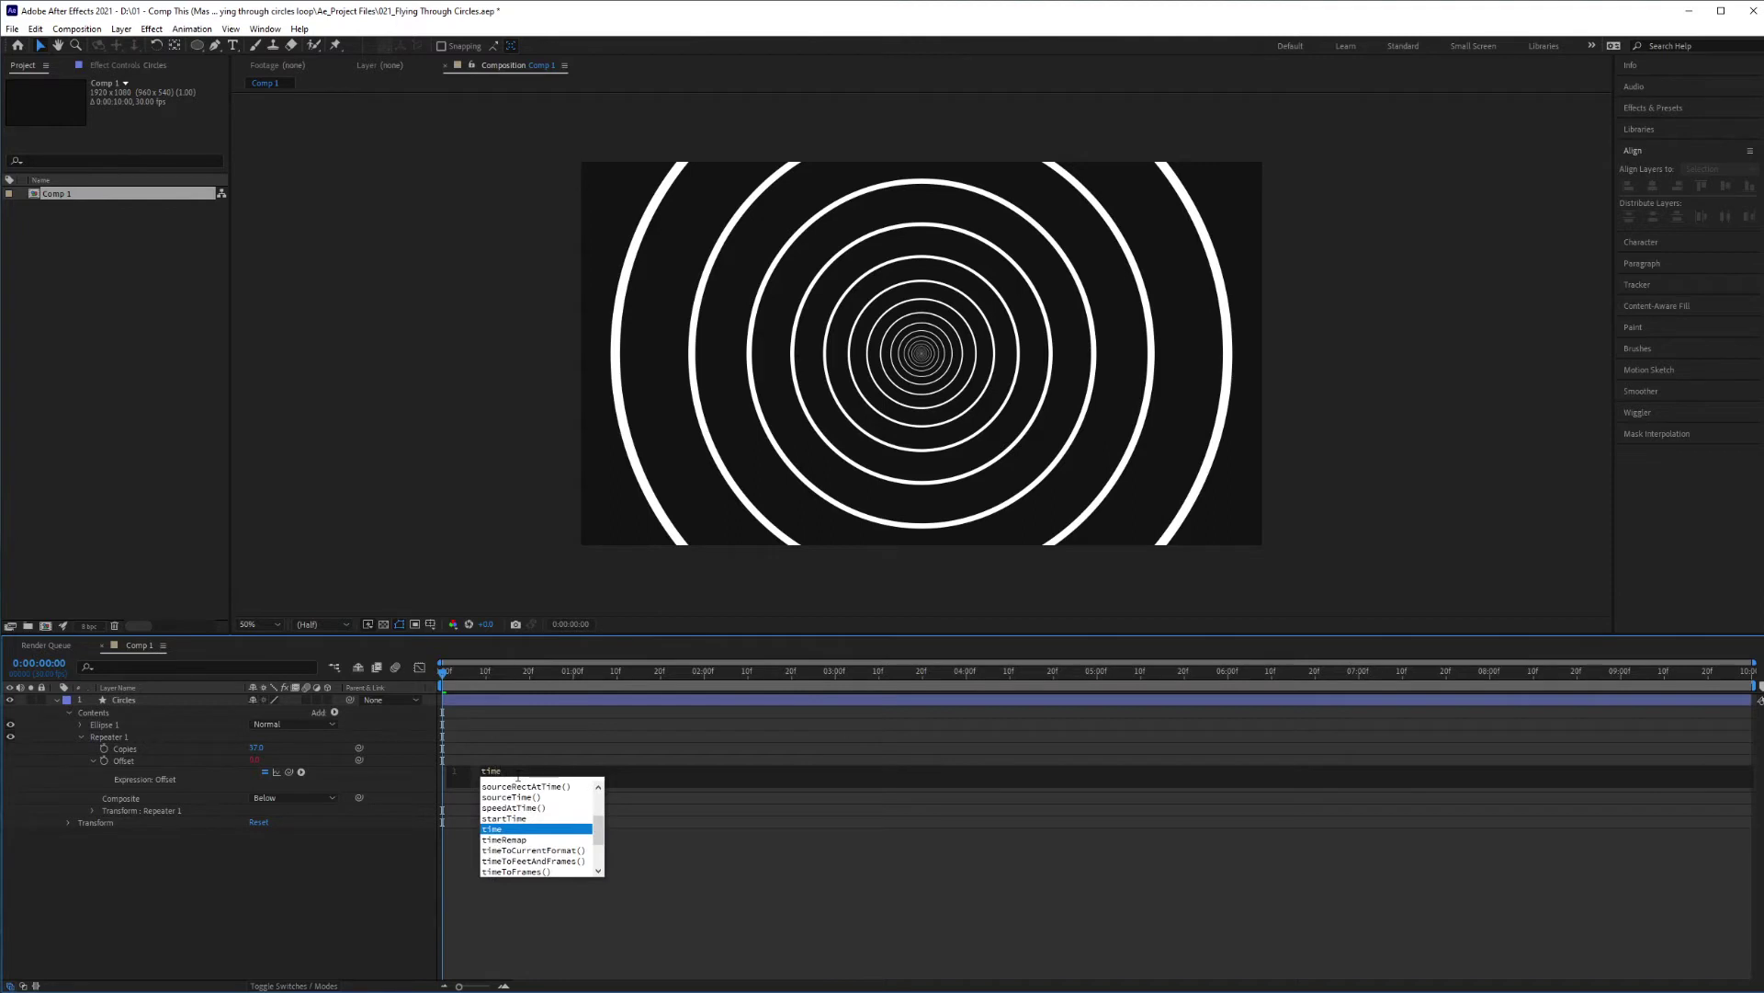
{"action": "key", "text": "Return"}
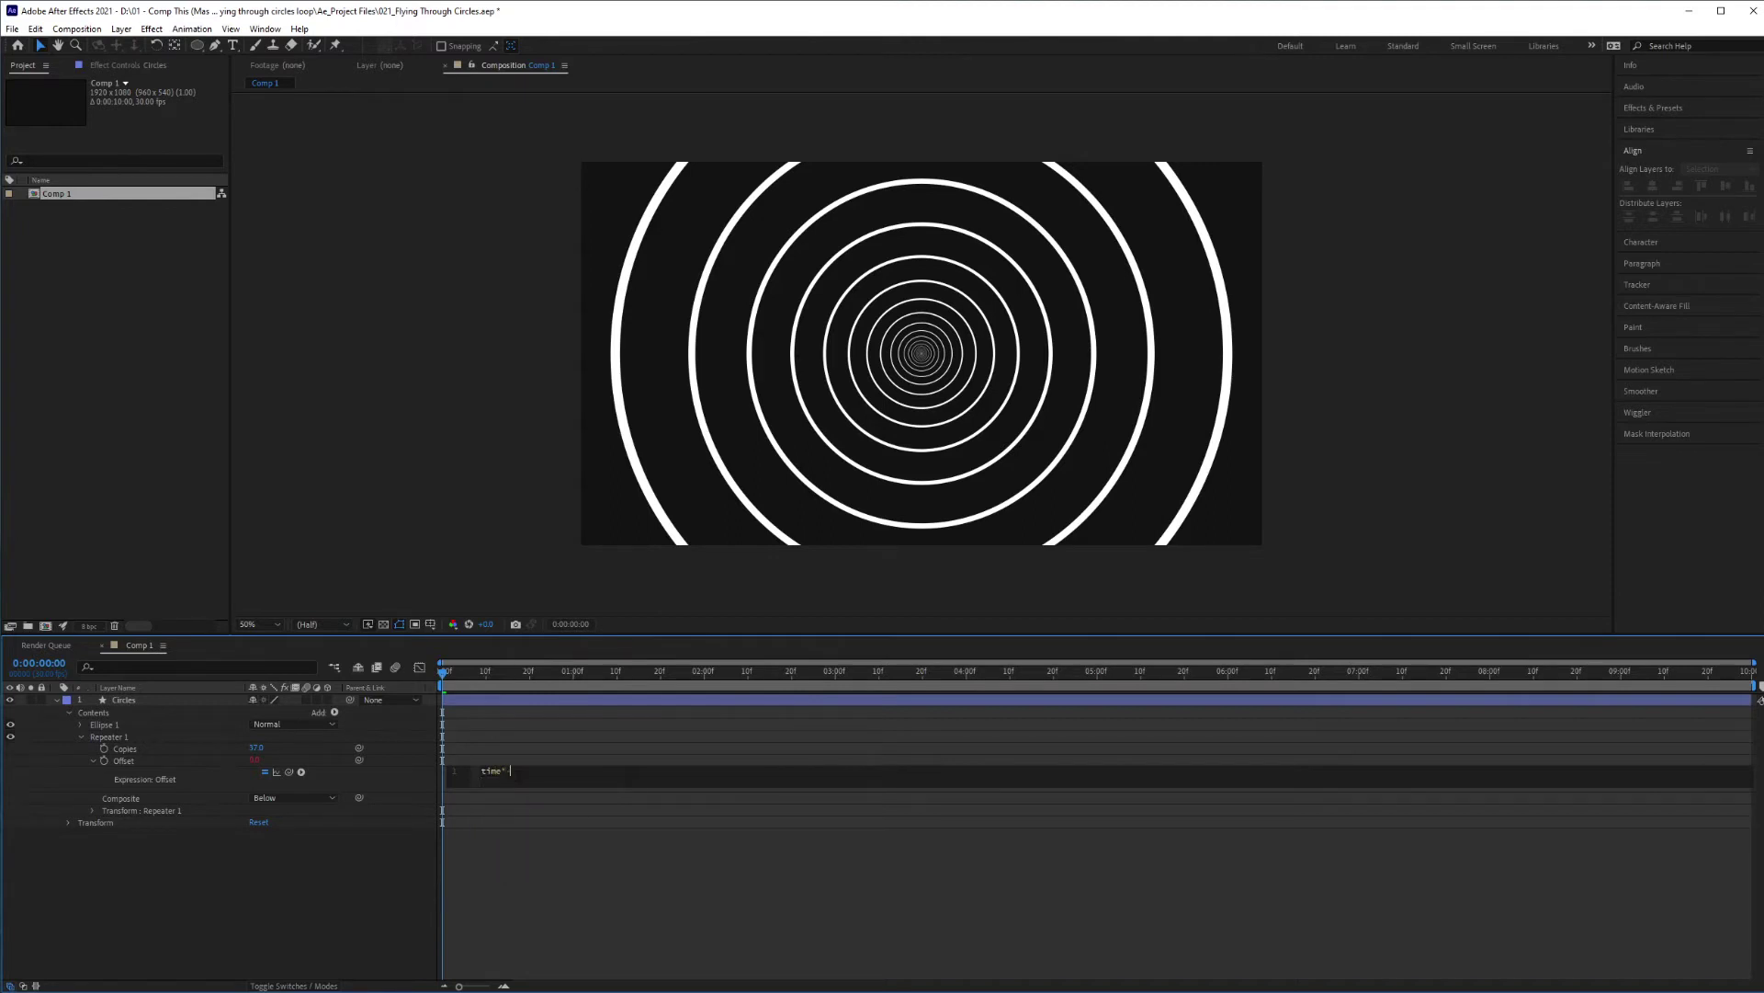
{"action": "left_click", "coordinate": [543, 849]}
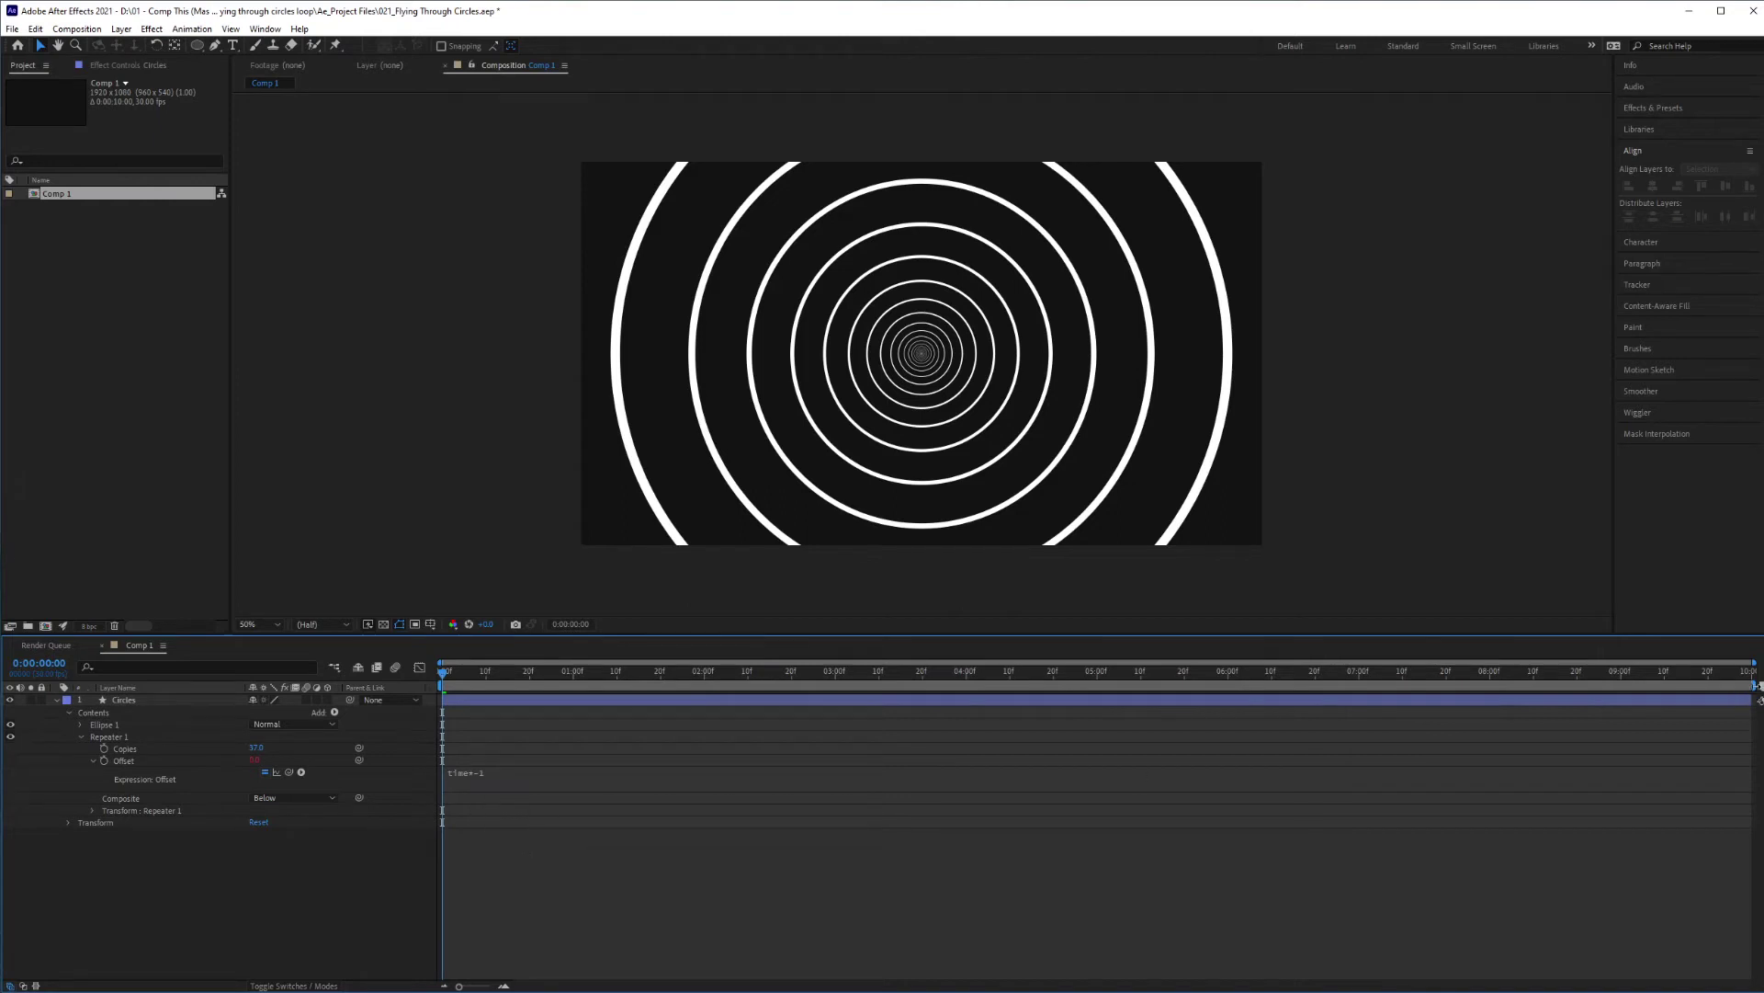
Preview the ring animation over a 3-second work area, then across the full 10 seconds
{"action": "left_click_drag", "start_coordinate": [1757, 685], "coordinate": [576, 700]}
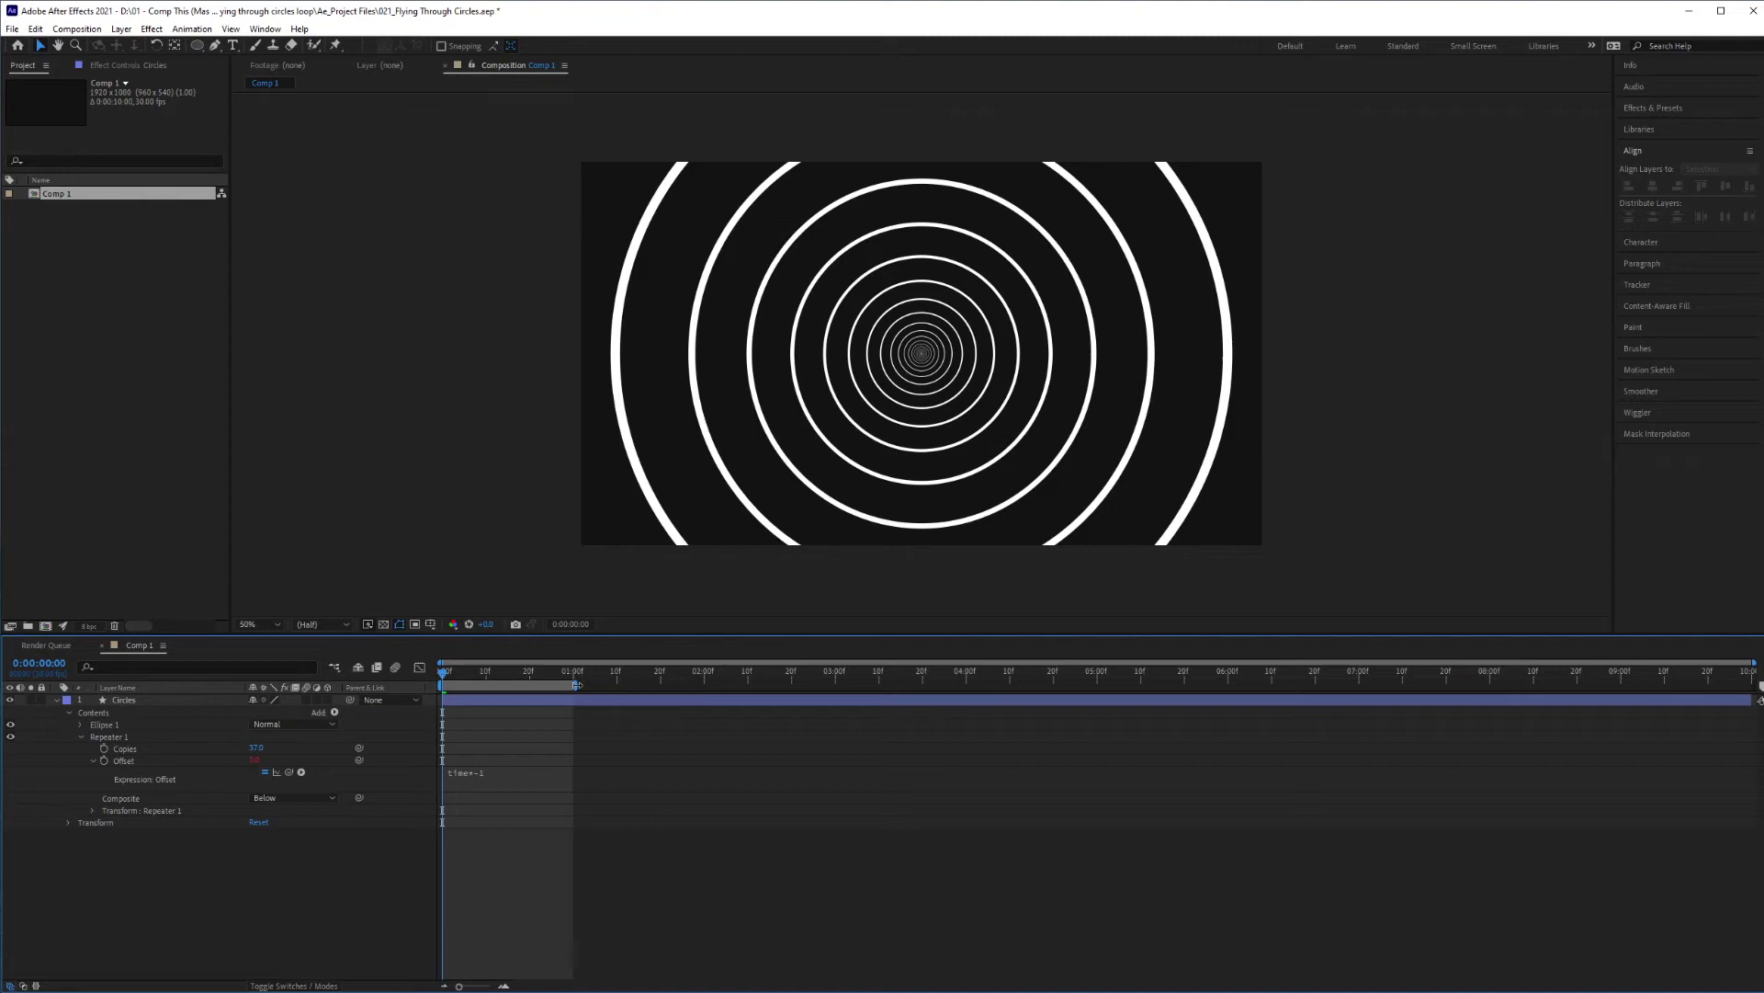
{"action": "left_click_drag", "start_coordinate": [576, 685], "coordinate": [838, 689]}
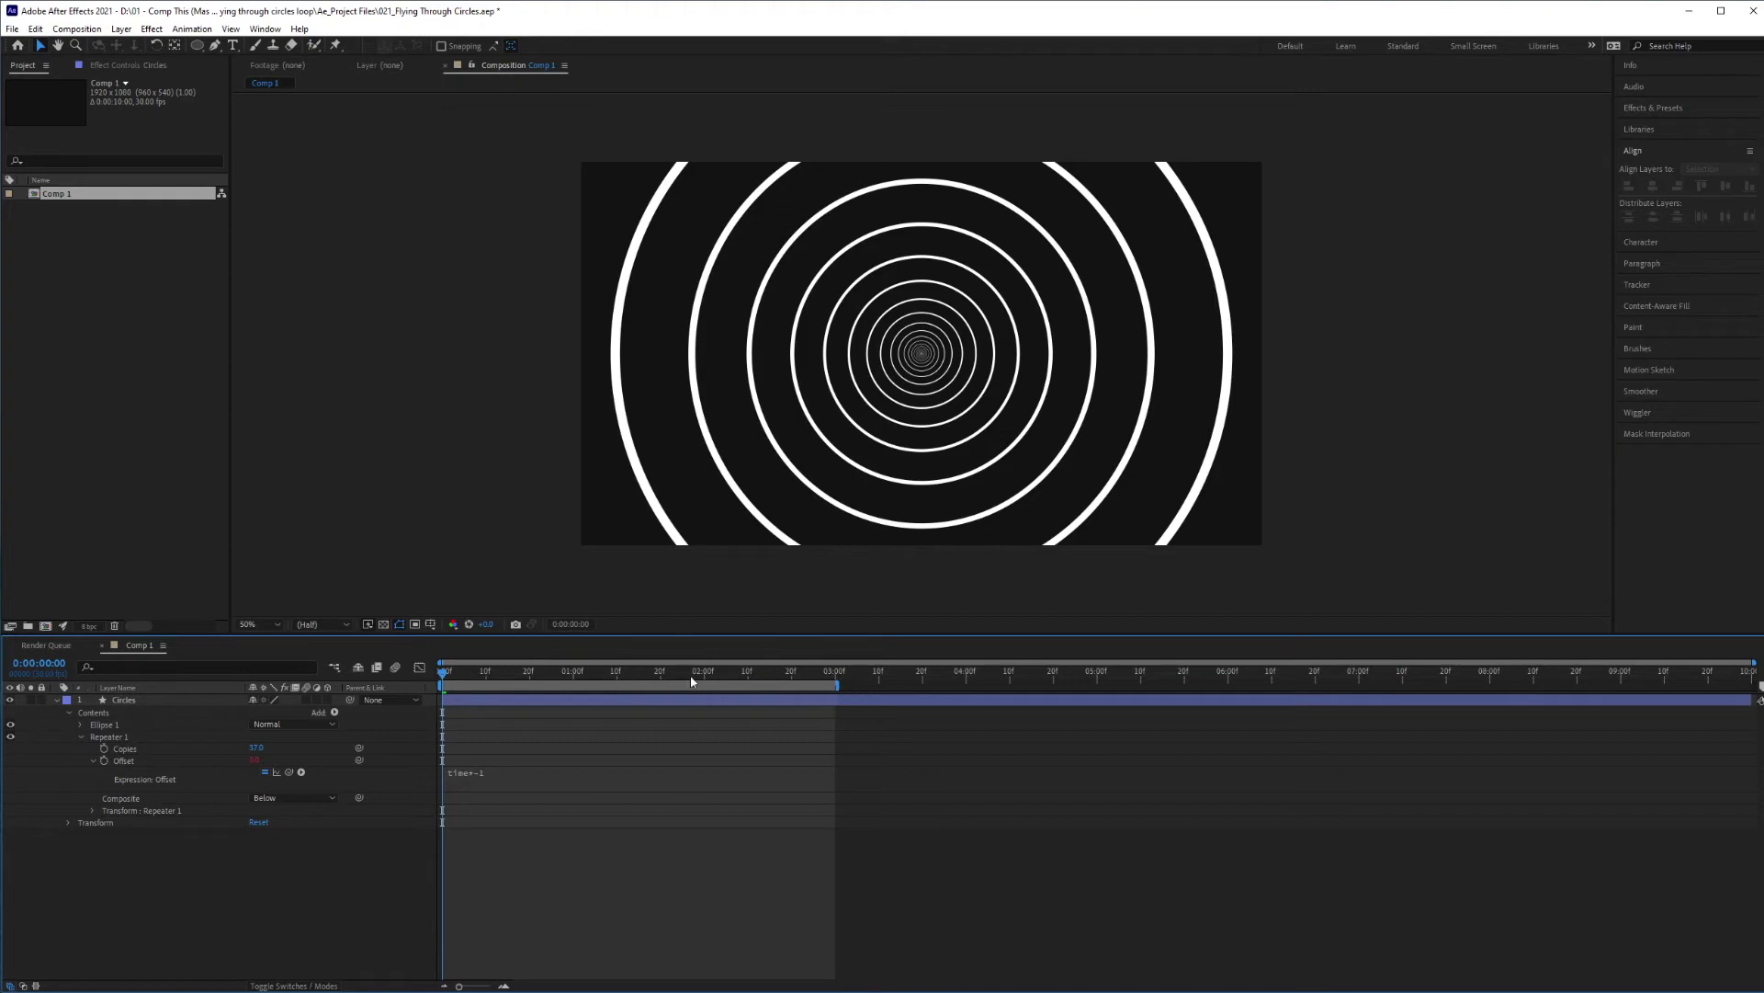
{"action": "key", "text": "space"}
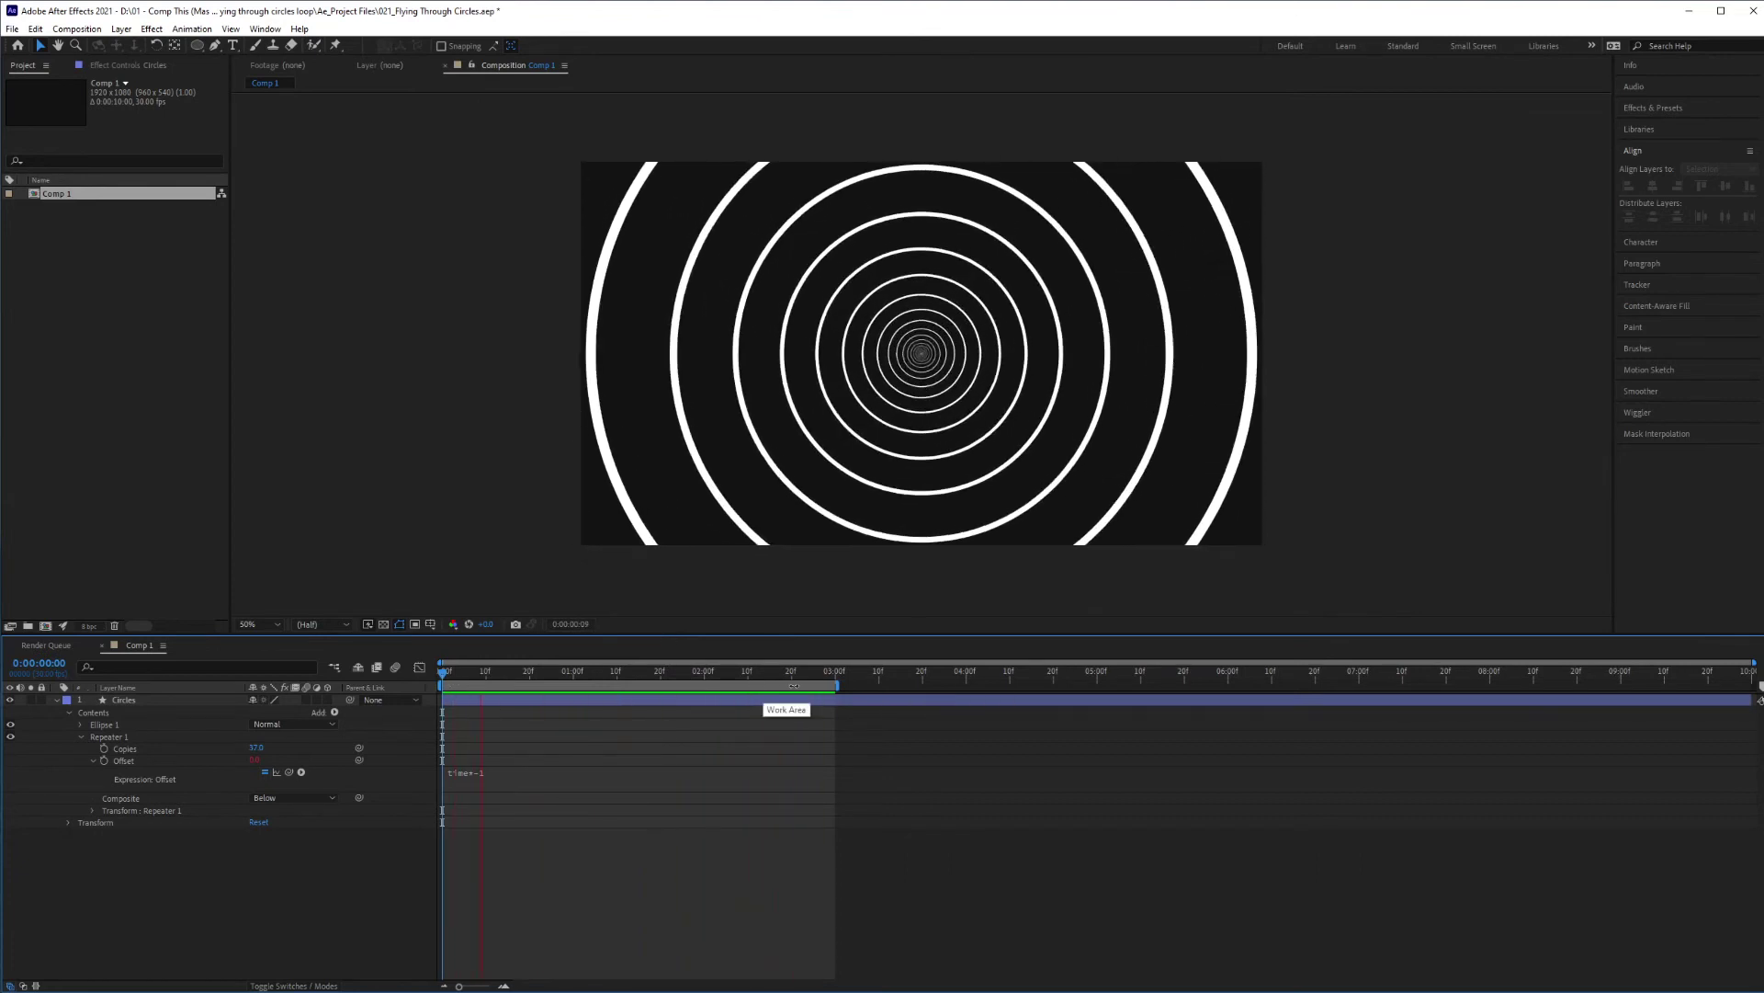
{"action": "left_click_drag", "start_coordinate": [840, 688], "coordinate": [1753, 686]}
{"action": "key", "text": "space"}
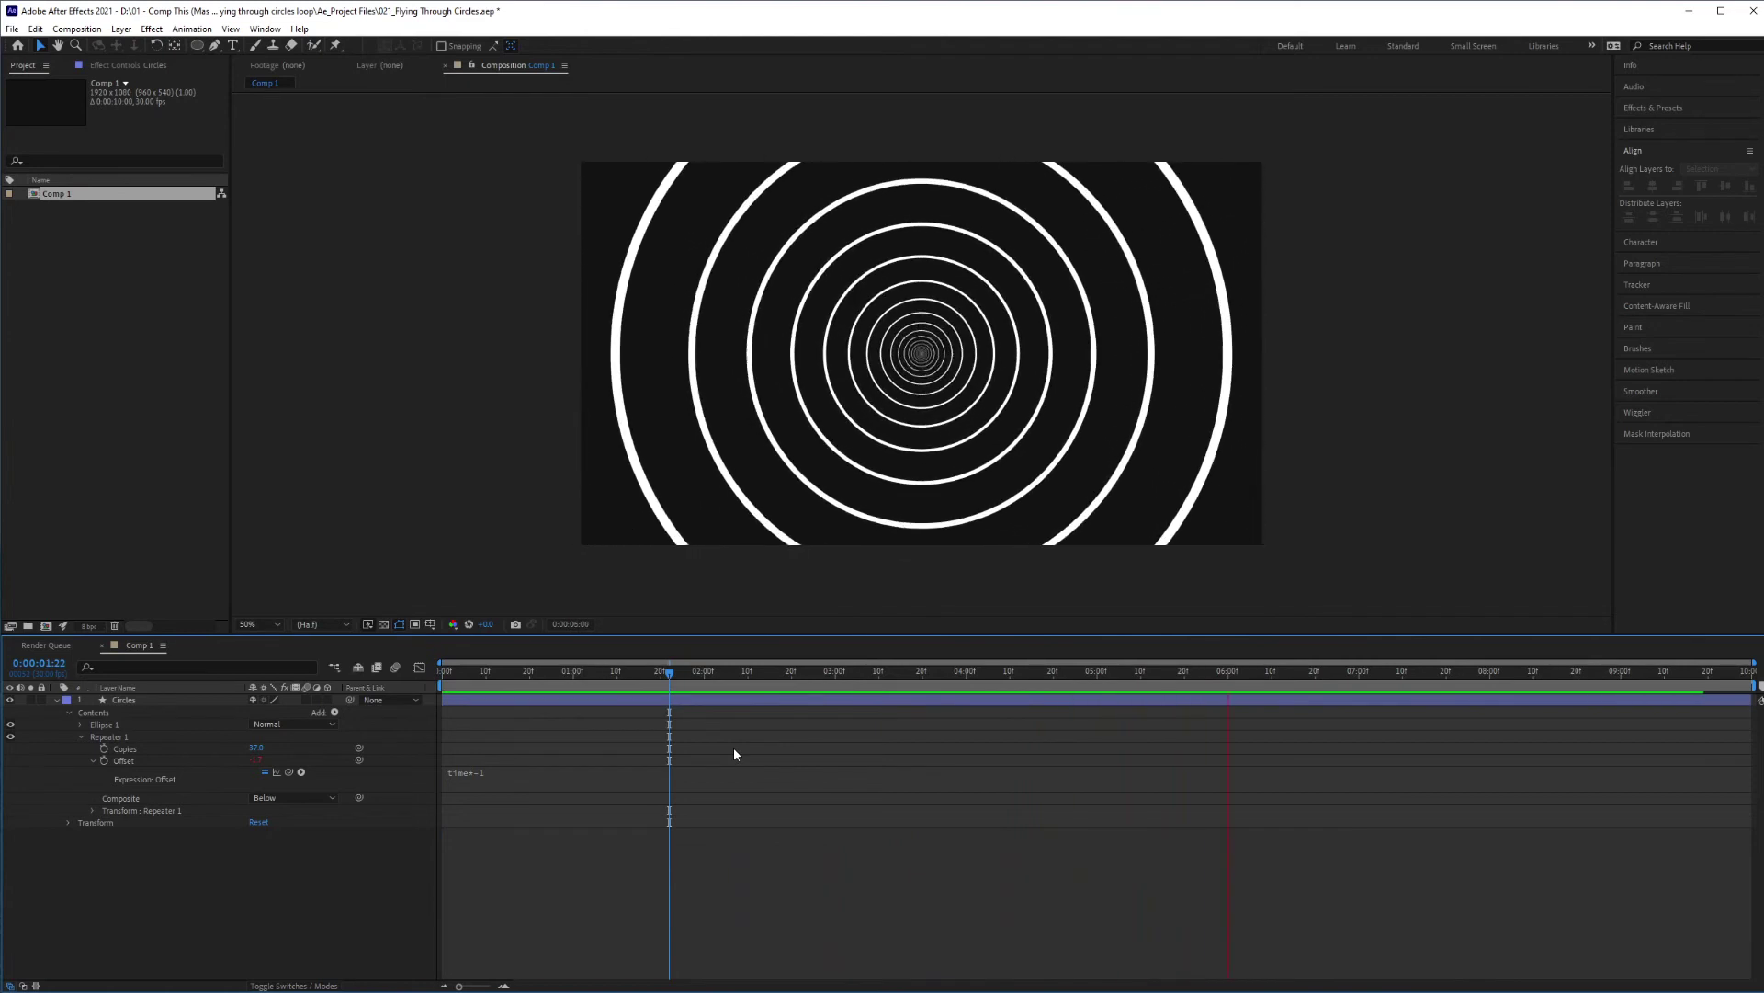
Change the Offset expression to time*-2 and preview the faster rings
{"action": "left_click", "coordinate": [574, 671]}
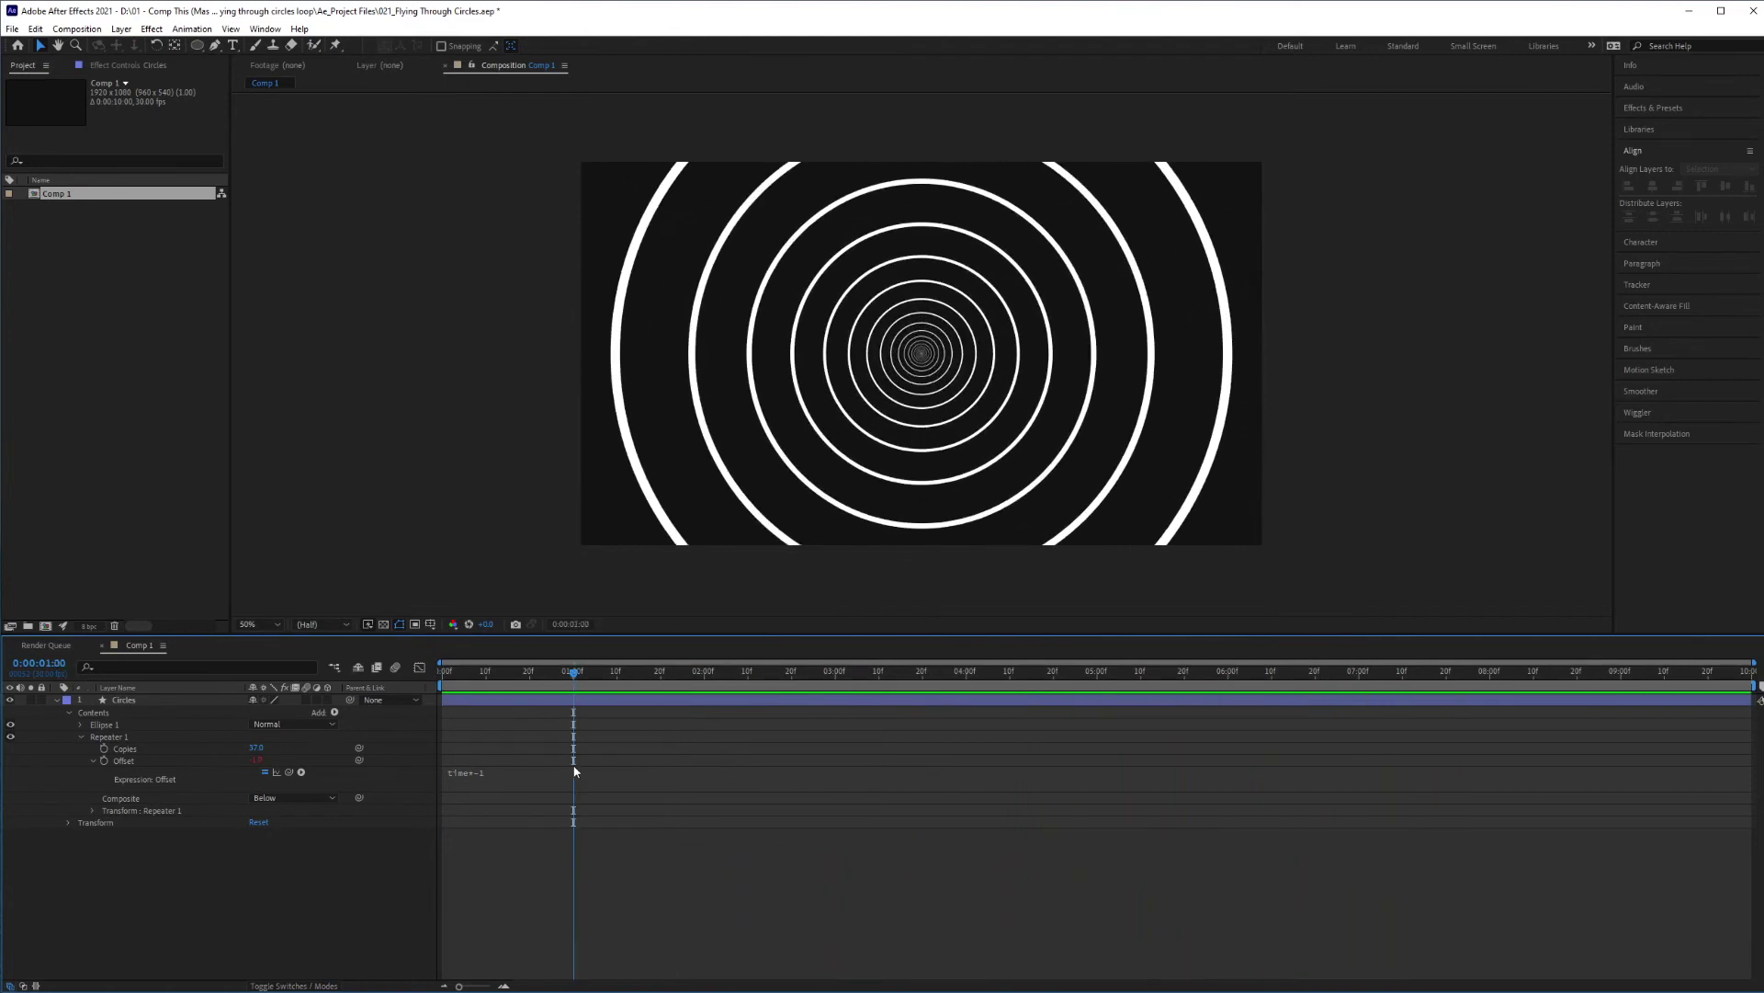
{"action": "left_click", "coordinate": [512, 777]}
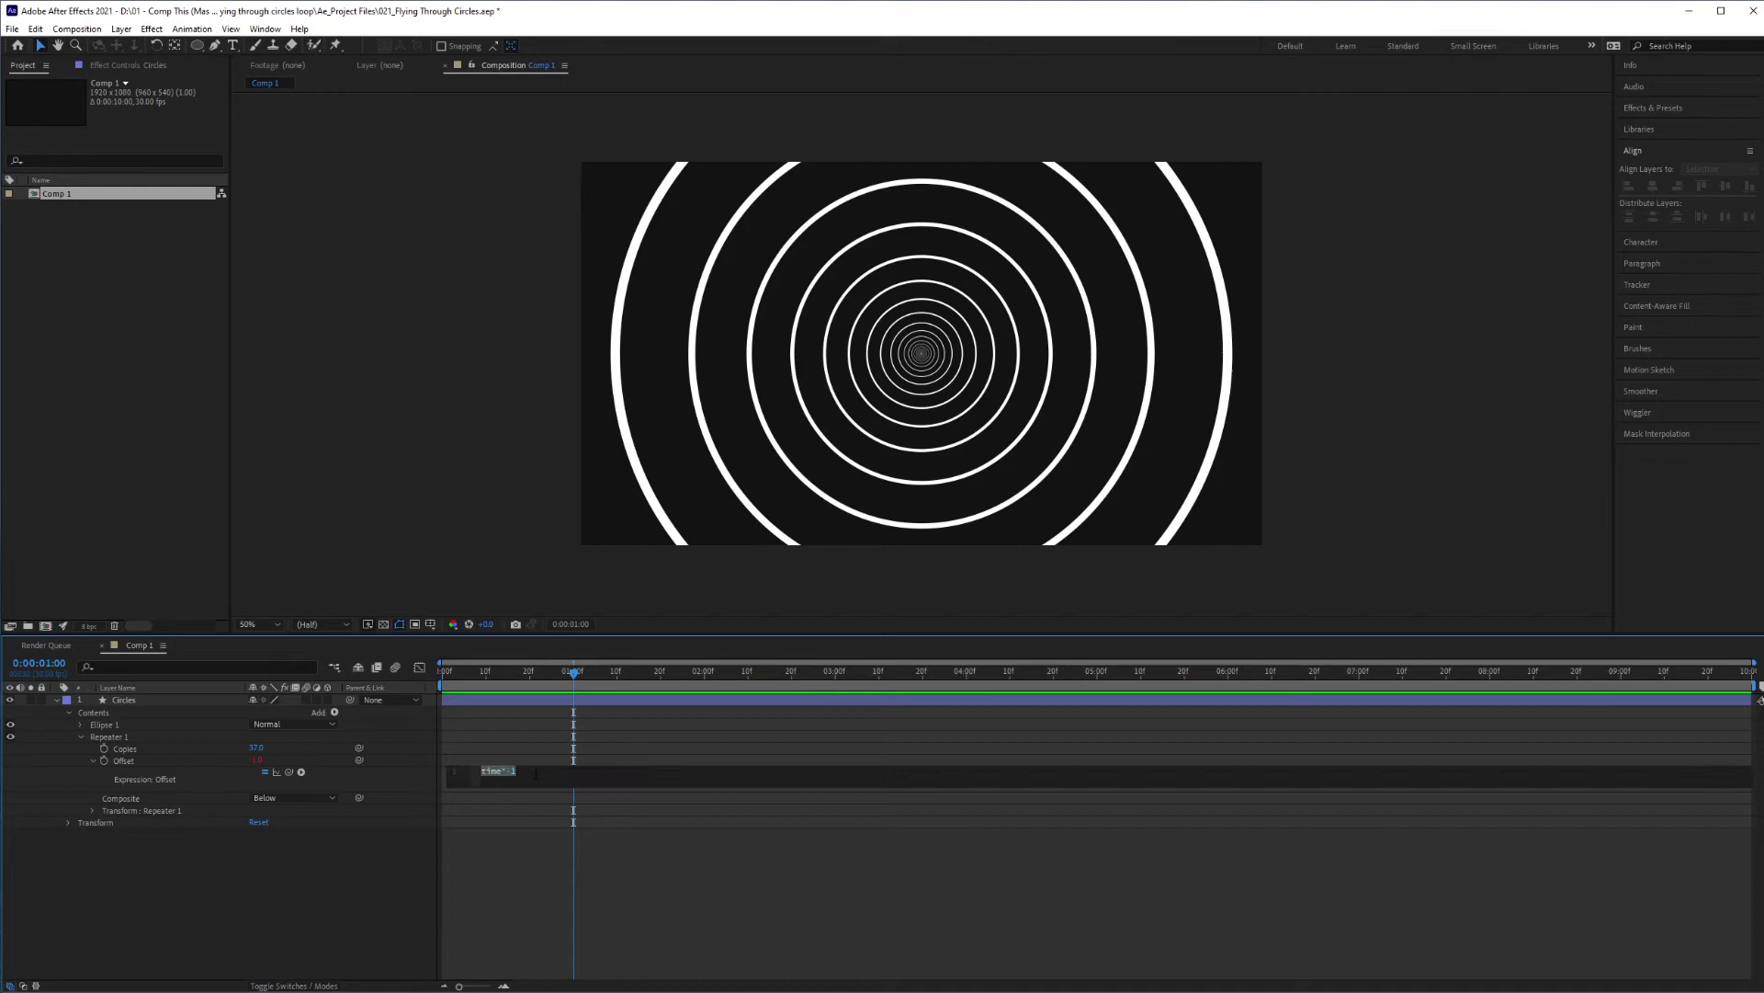
{"action": "left_click", "coordinate": [536, 773]}
{"action": "type", "text": "2"}
{"action": "left_click", "coordinate": [507, 897]}
{"action": "key", "text": "space"}
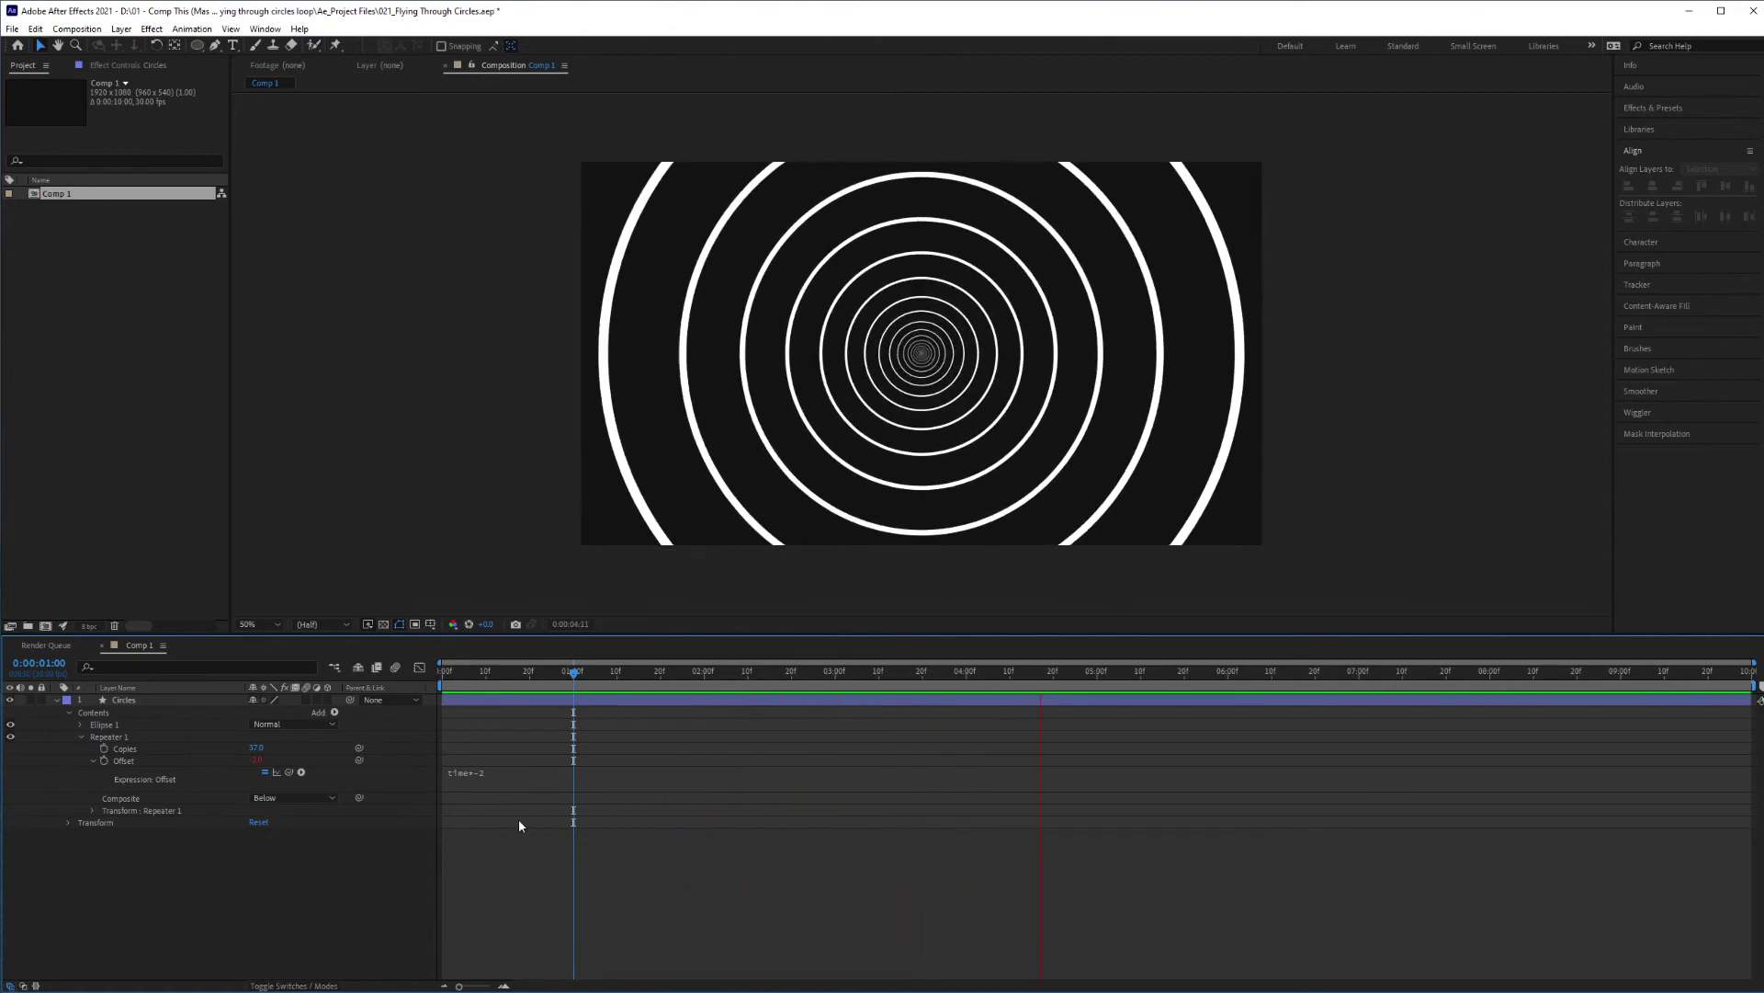
Change the Offset expression to time*2 and return the current time to 0
{"action": "left_click", "coordinate": [522, 775]}
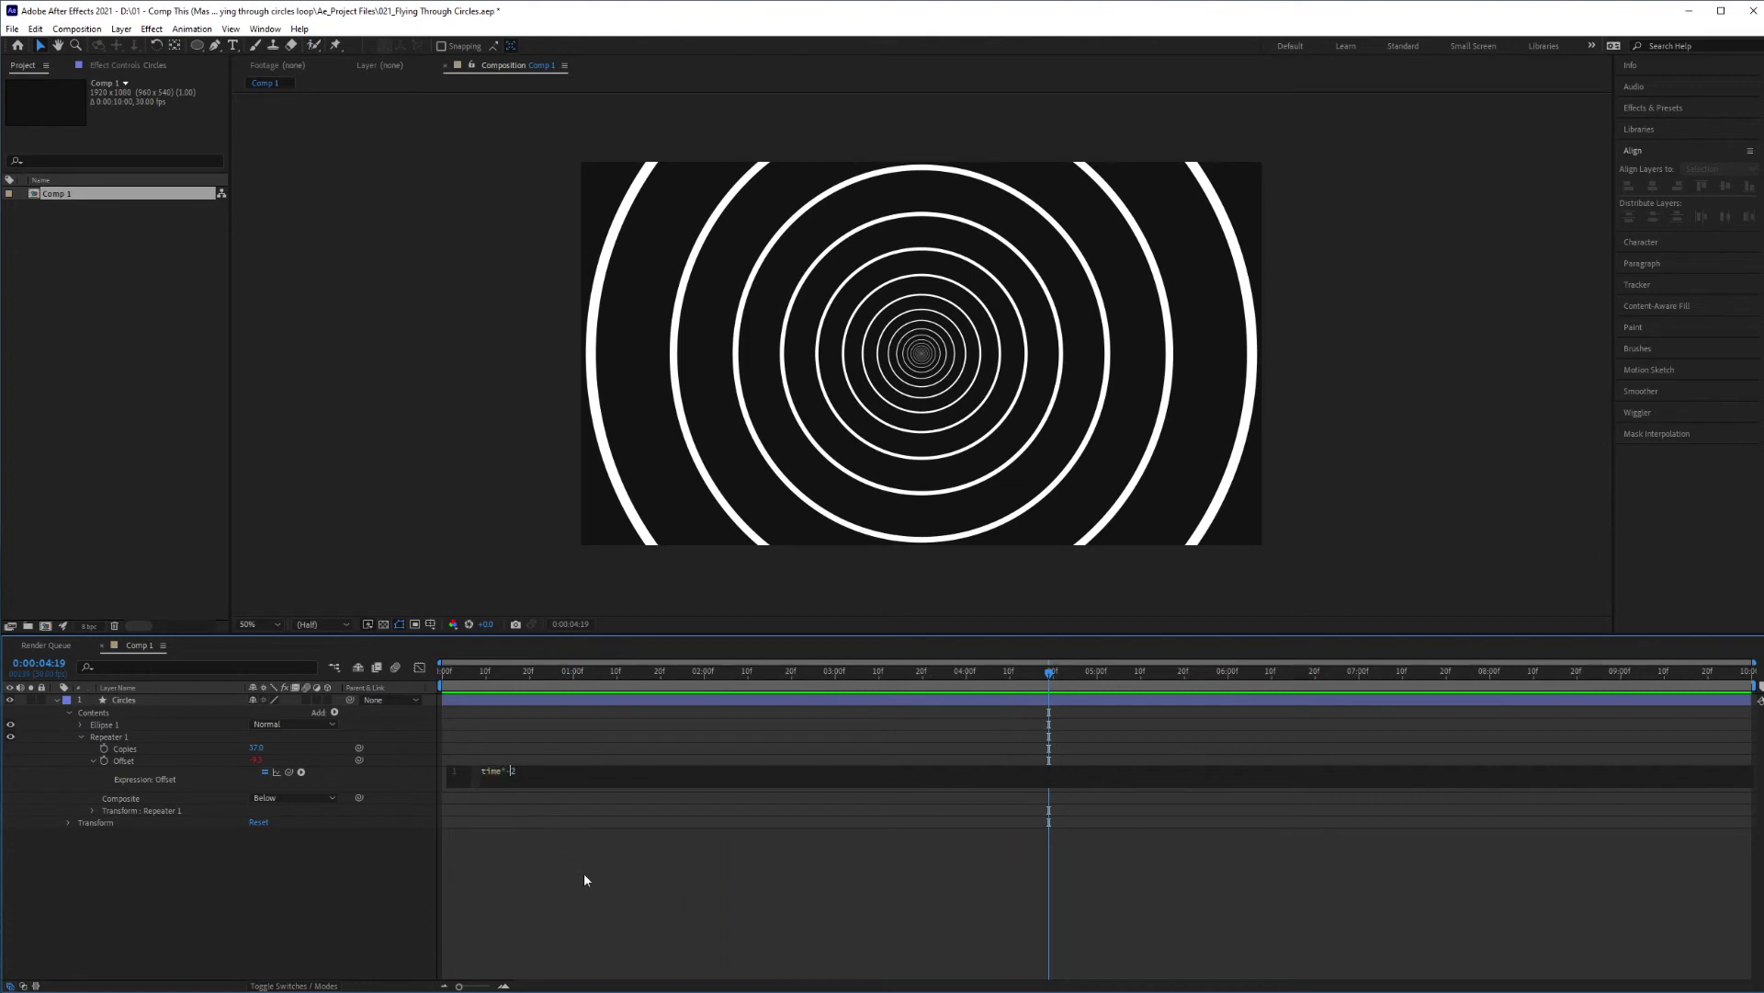
{"action": "key", "text": "BackSpace"}
{"action": "left_click", "coordinate": [611, 908]}
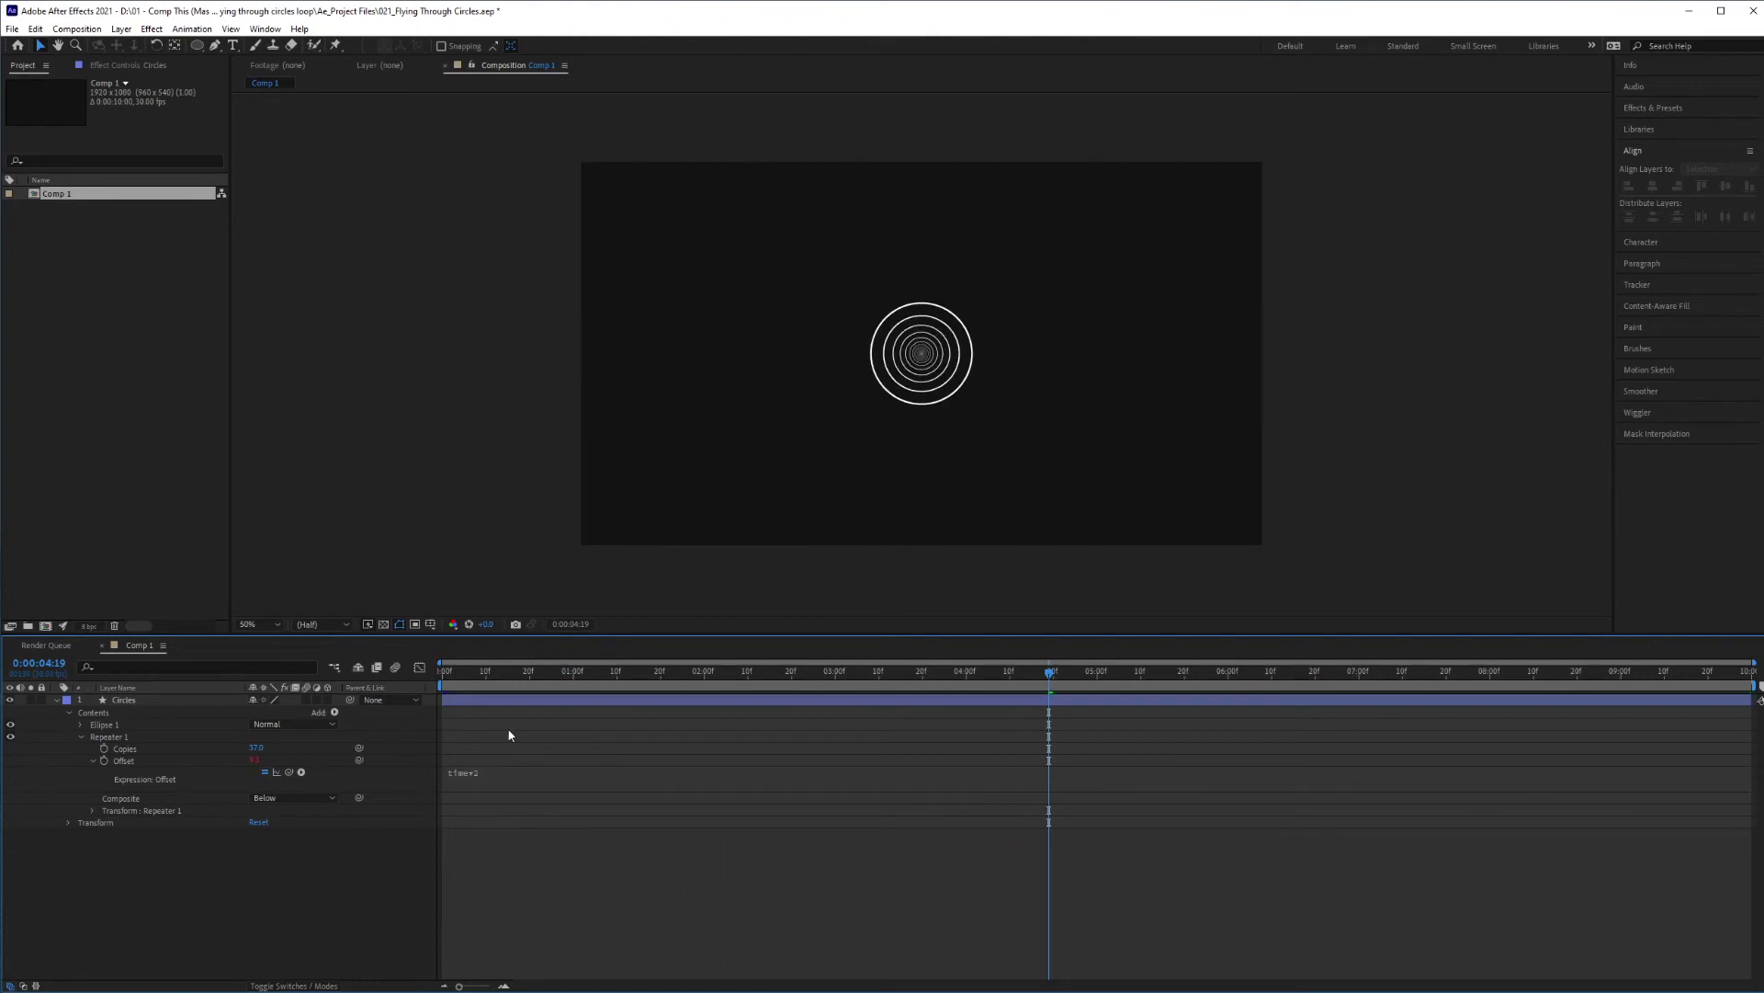
{"action": "left_click_drag", "start_coordinate": [611, 677], "coordinate": [374, 675]}
Preview the time*2 ring animation, trim the work area to its first second, and replay that loop
{"action": "key", "text": "space"}
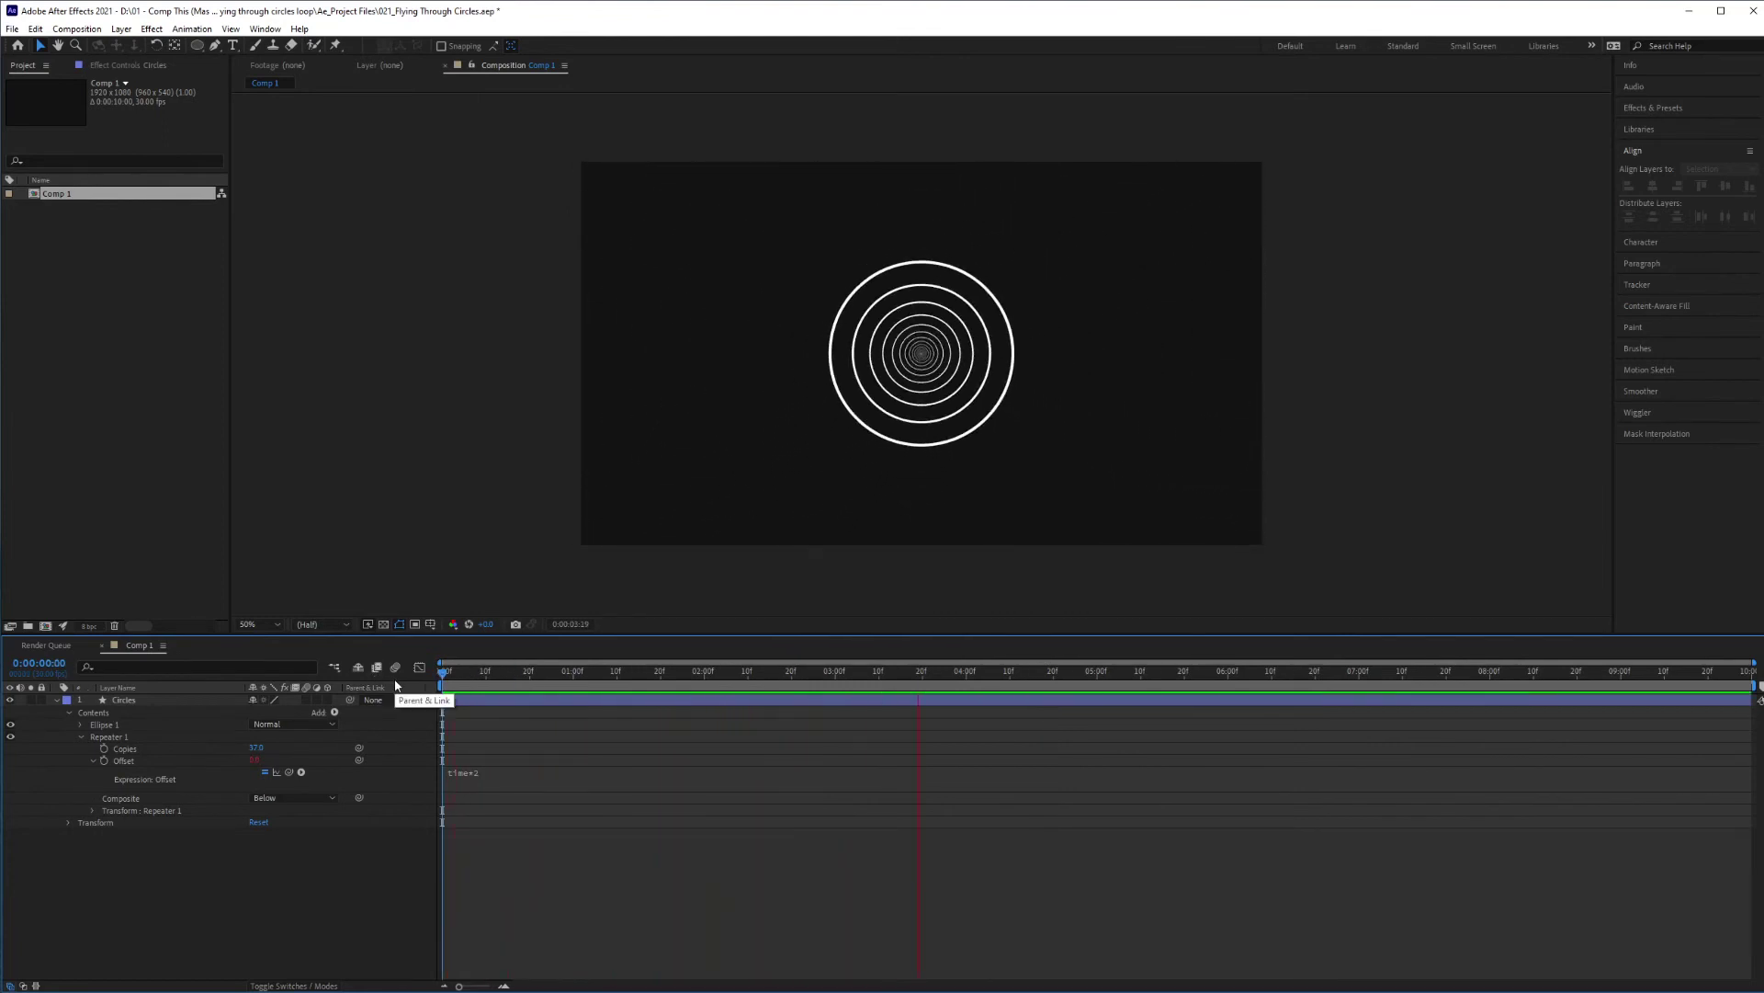
{"action": "left_click_drag", "start_coordinate": [1199, 668], "coordinate": [1188, 667]}
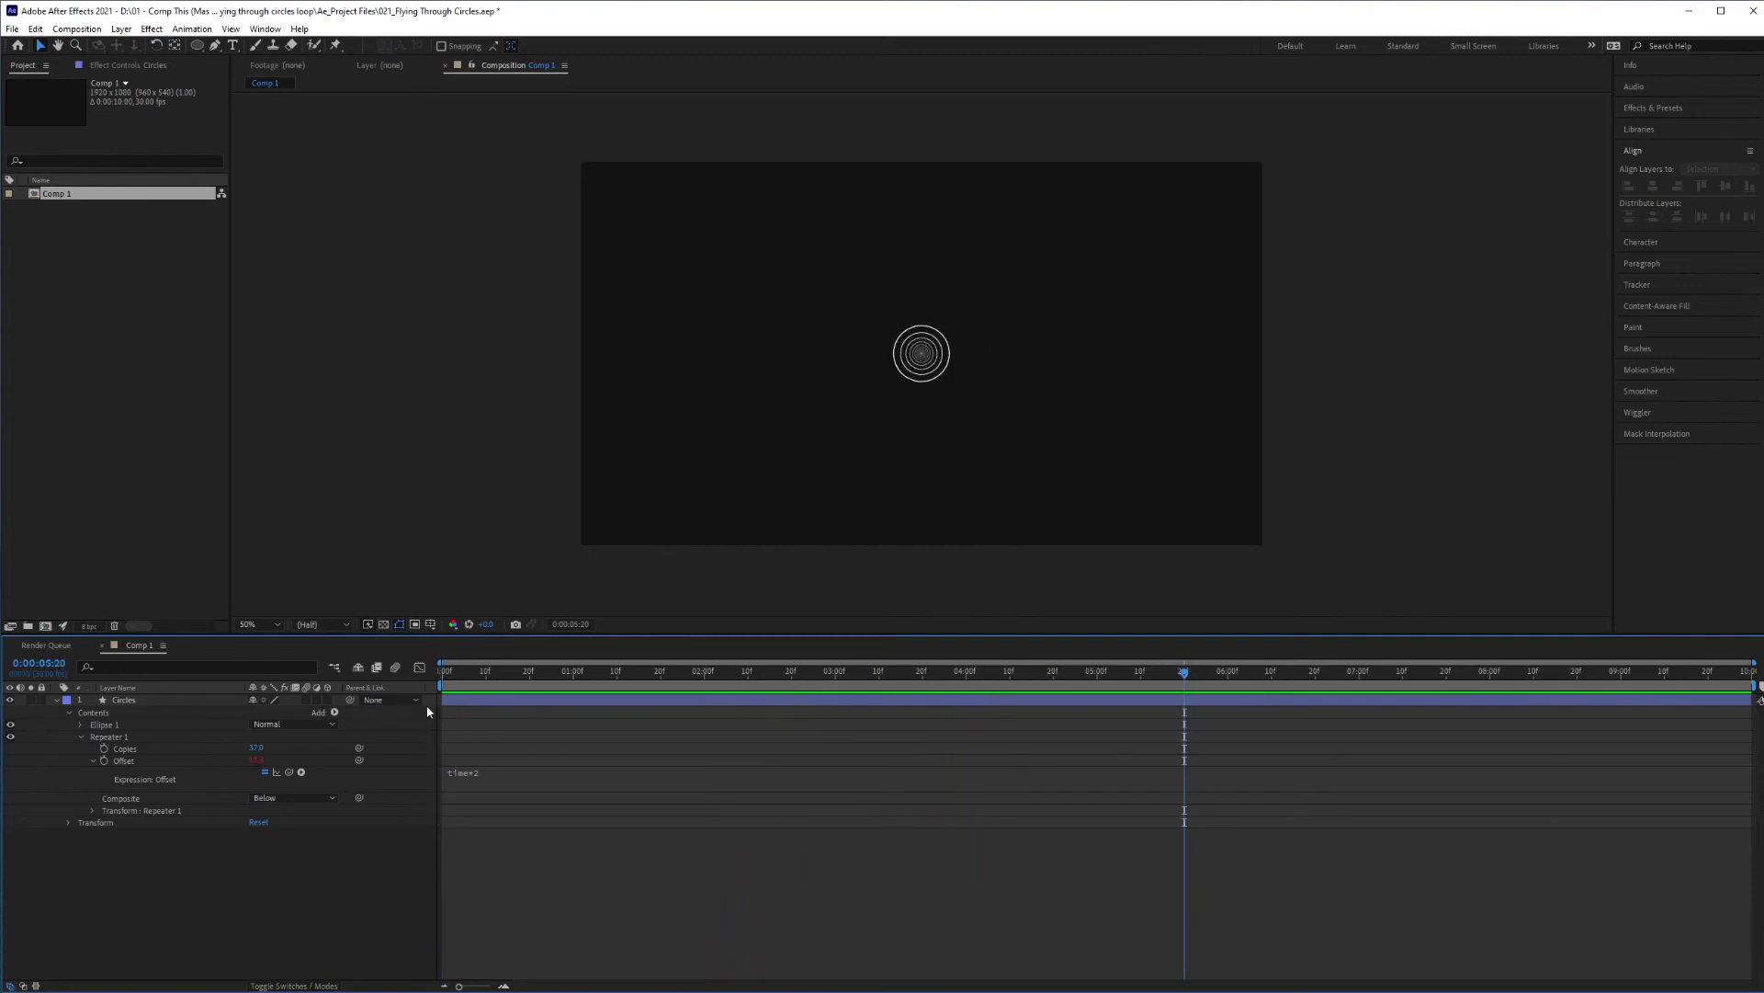
{"action": "left_click", "coordinate": [905, 676]}
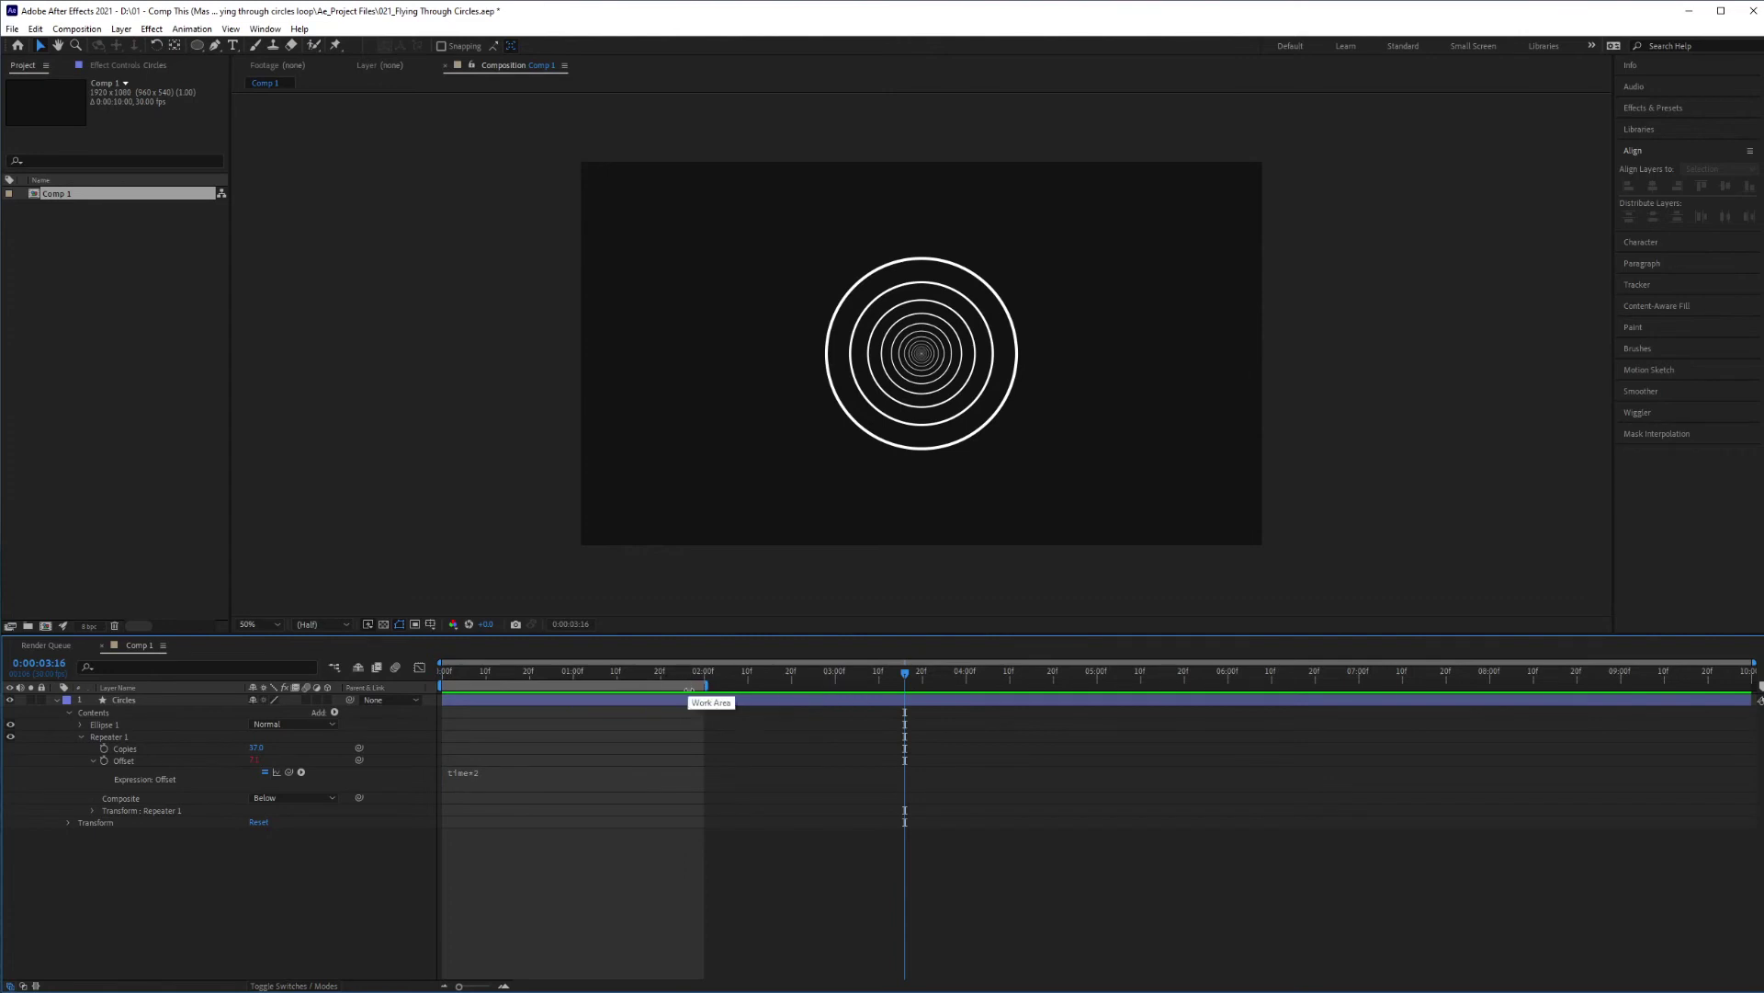
{"action": "left_click_drag", "start_coordinate": [713, 685], "coordinate": [582, 696]}
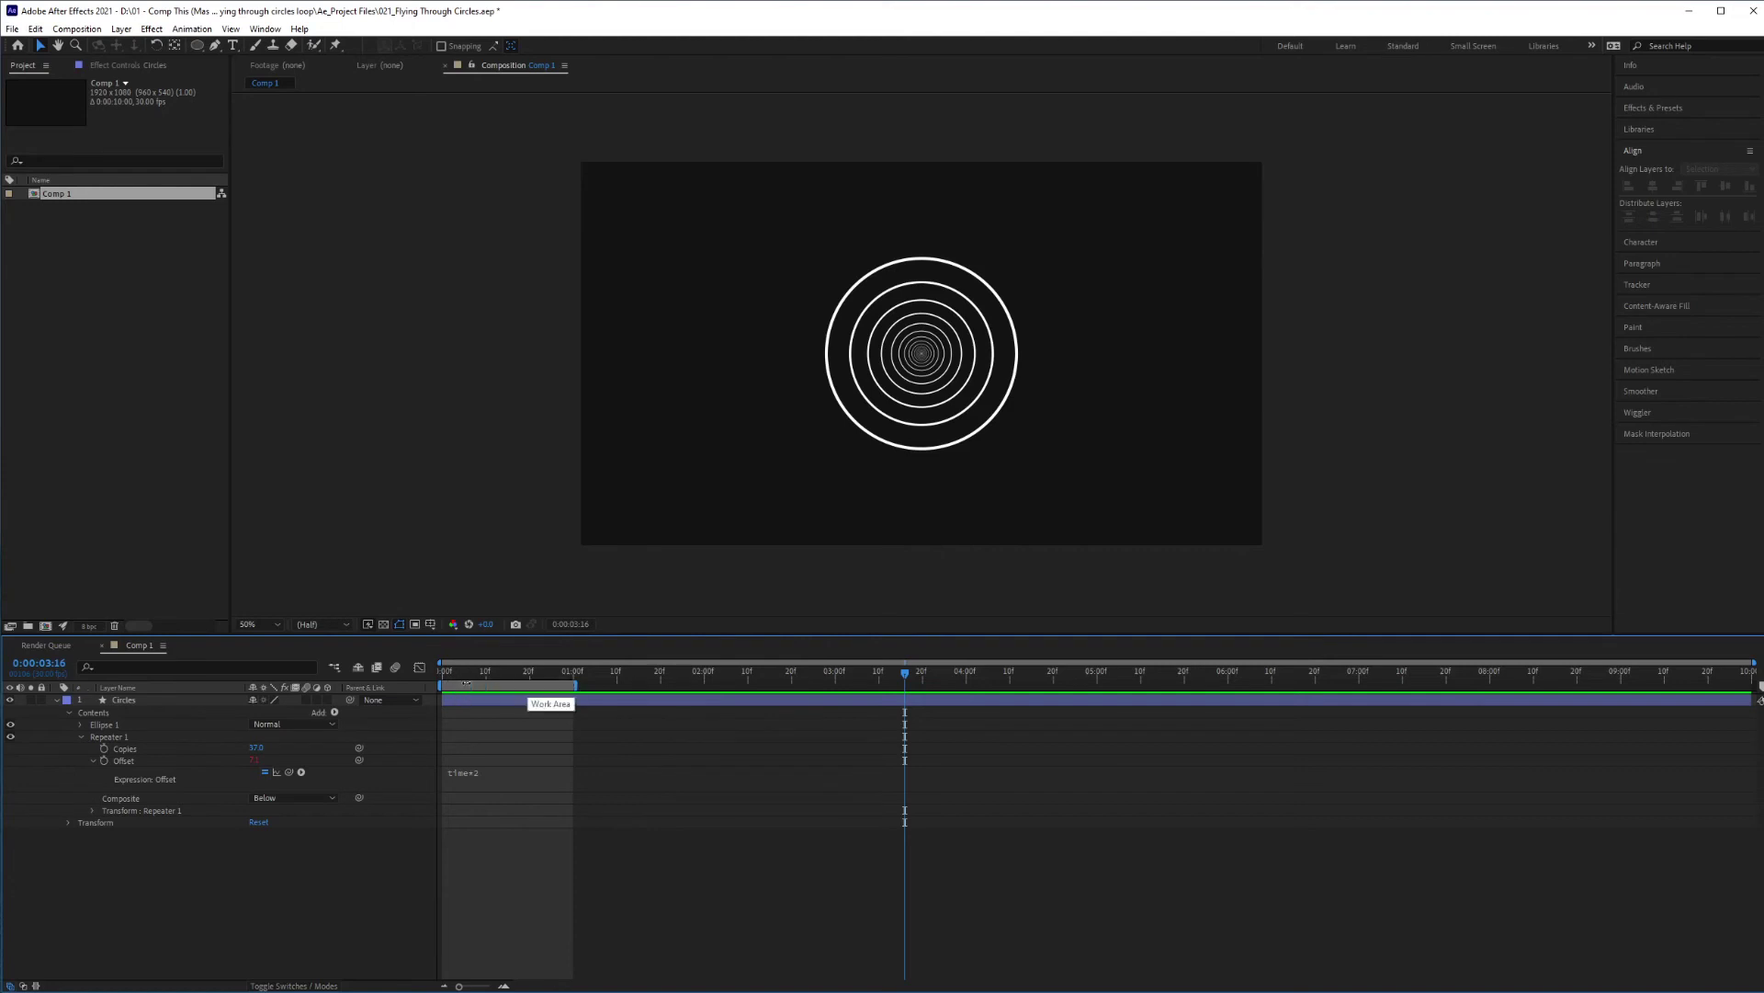
{"action": "key", "text": "space"}
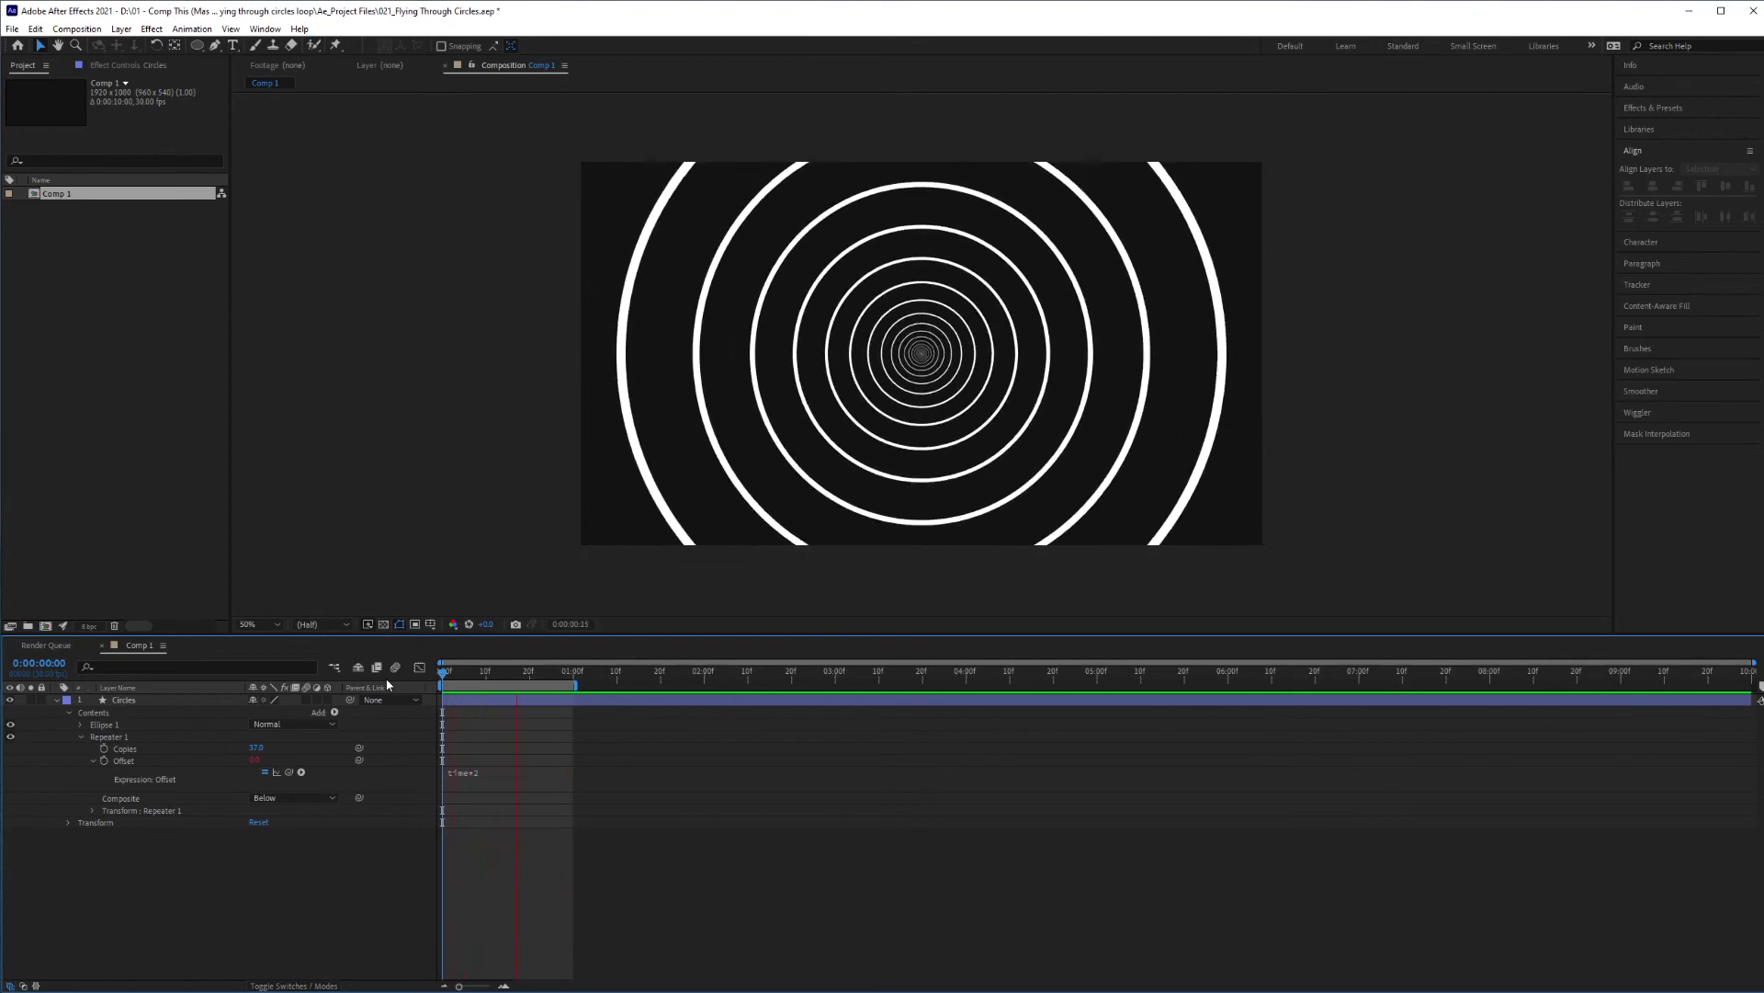
Stop playback and drag the work area end out to about 3 seconds
{"action": "key", "text": "space"}
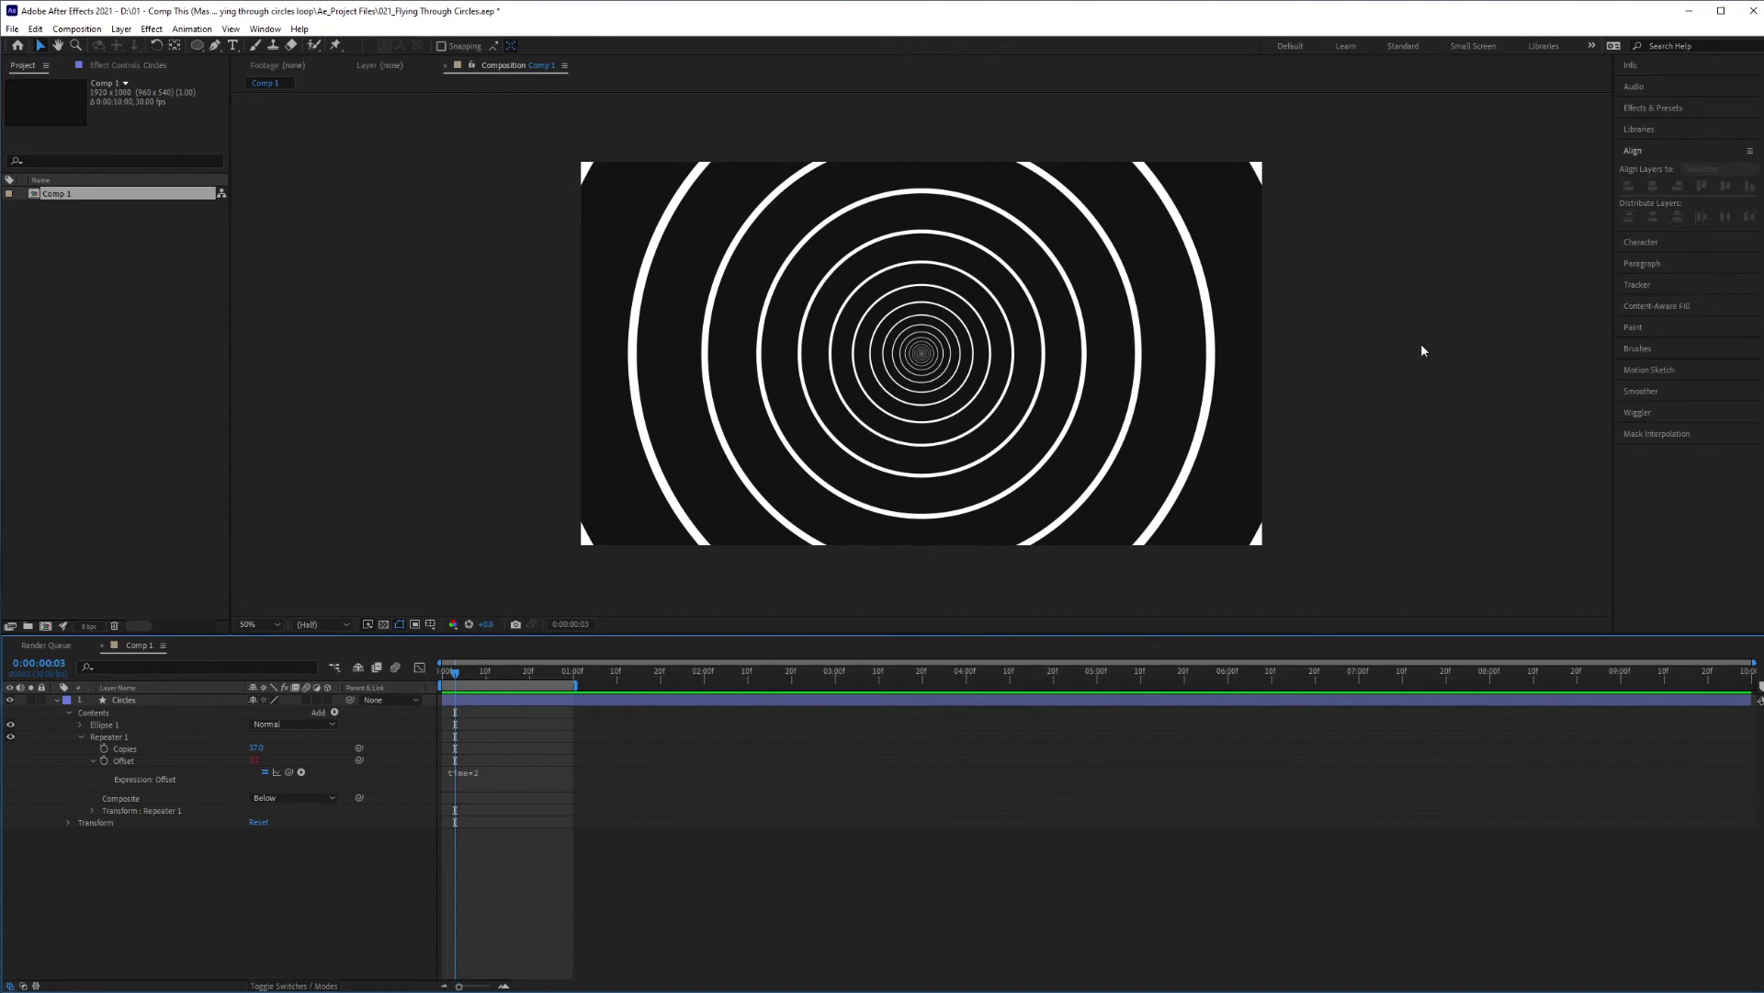
{"action": "mouse_move", "coordinate": [579, 685]}
{"action": "left_mouse_down"}
{"action": "mouse_move", "coordinate": [879, 685]}
{"action": "mouse_move", "coordinate": [841, 684]}
{"action": "left_mouse_up"}
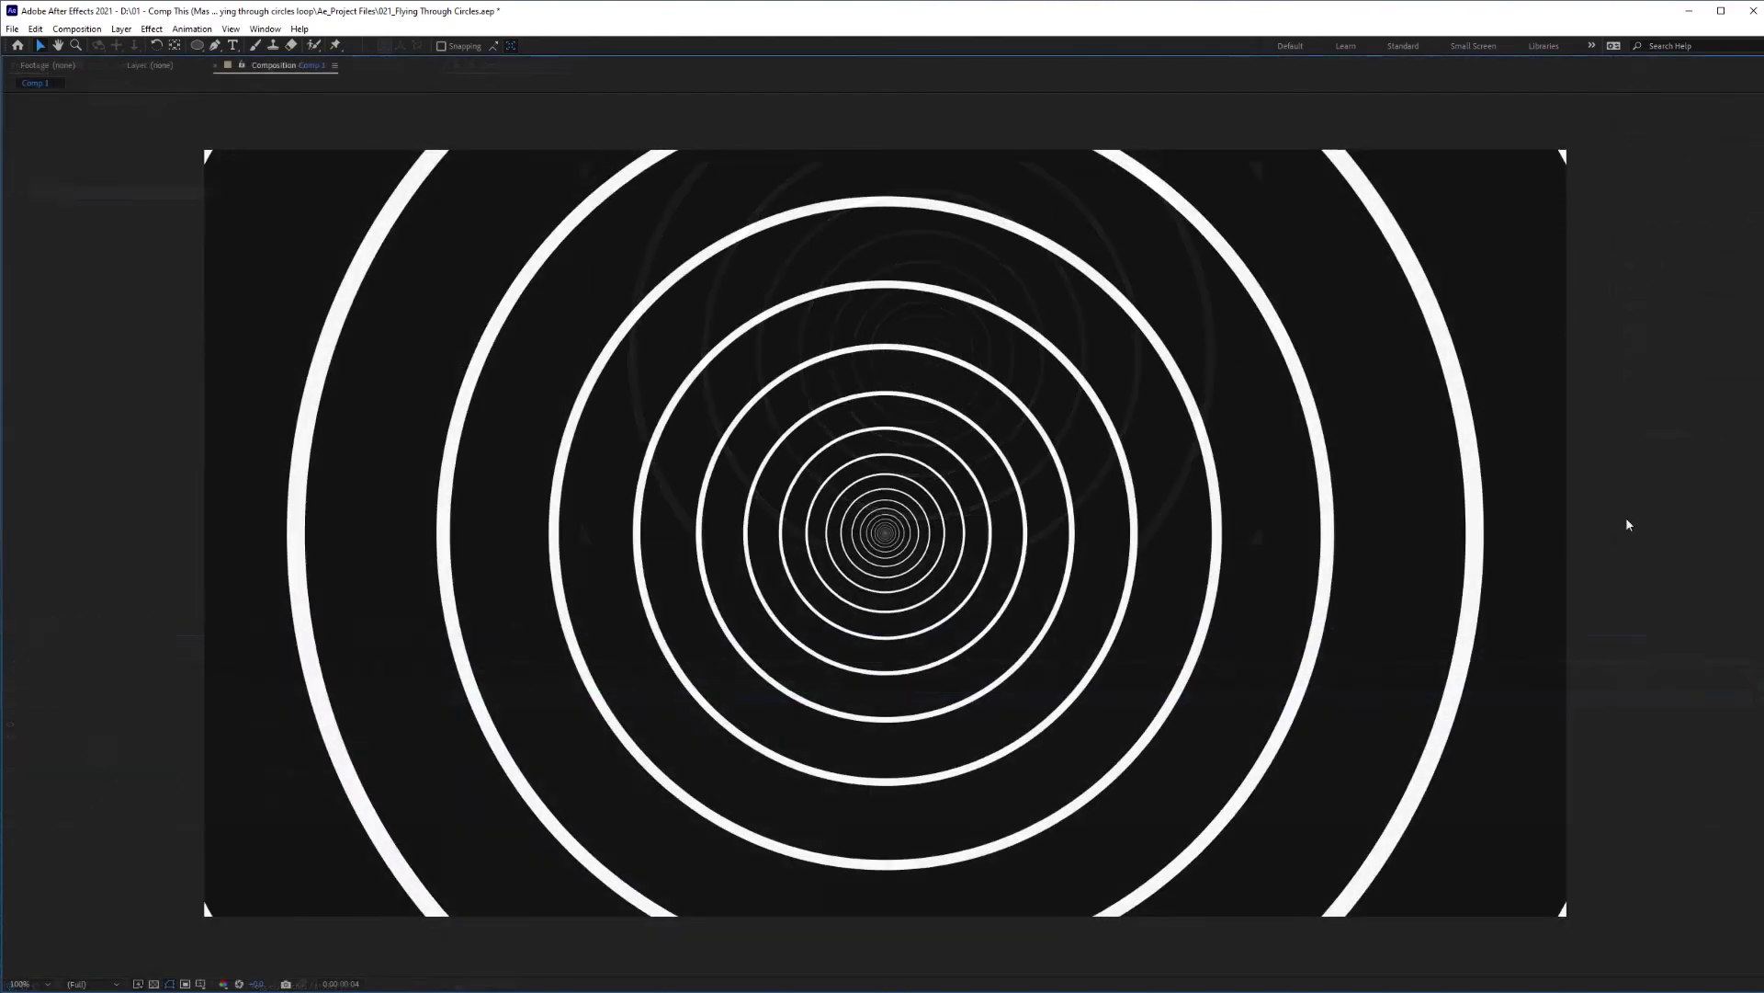